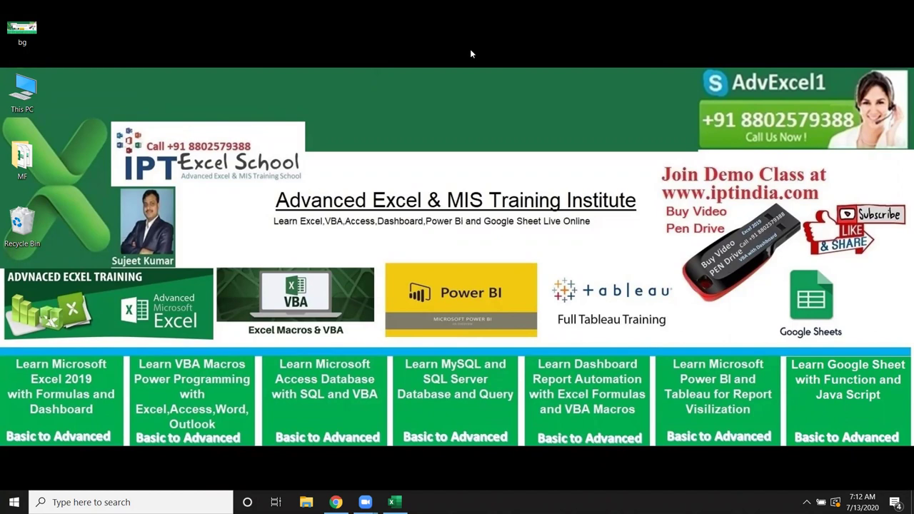
Restore the blank Book1 Excel window from the taskbar
left_click(391, 502)
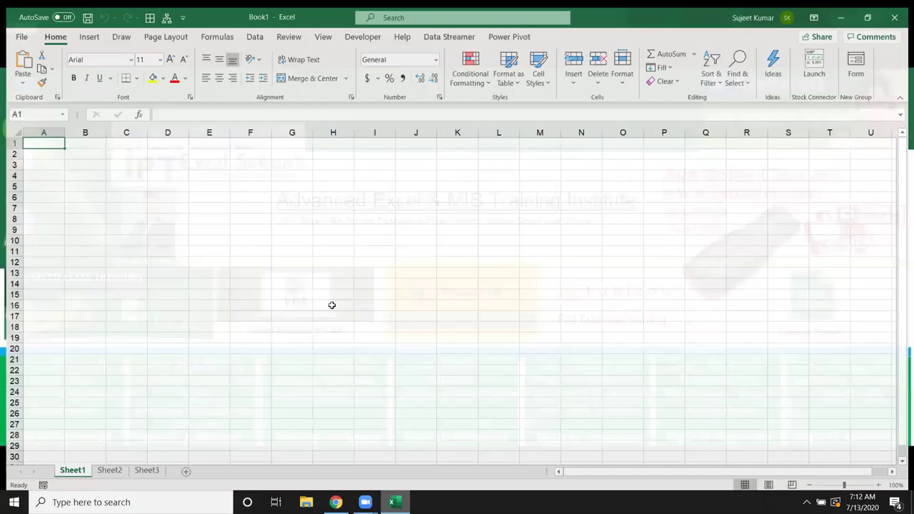
Enter =RANDBETWEEN(10,90) in cell A1 of Sheet1
left_click(215, 30)
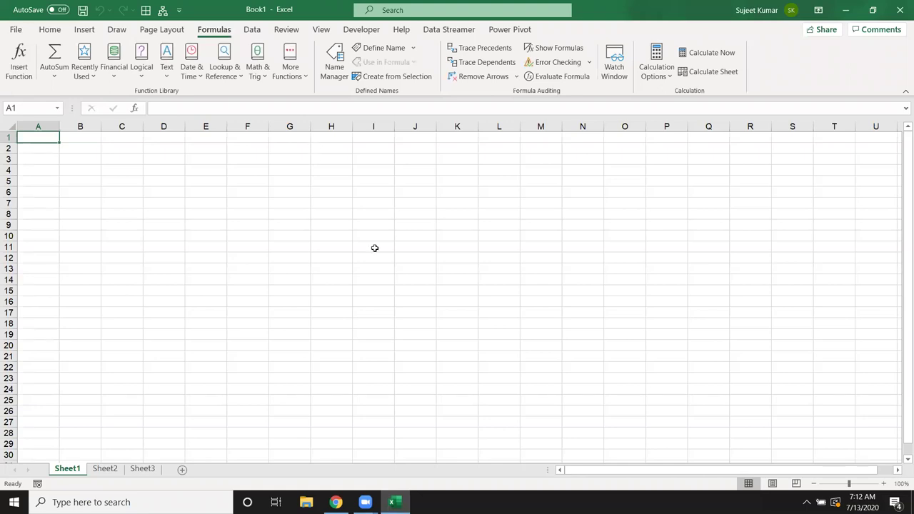
left_click(333, 180)
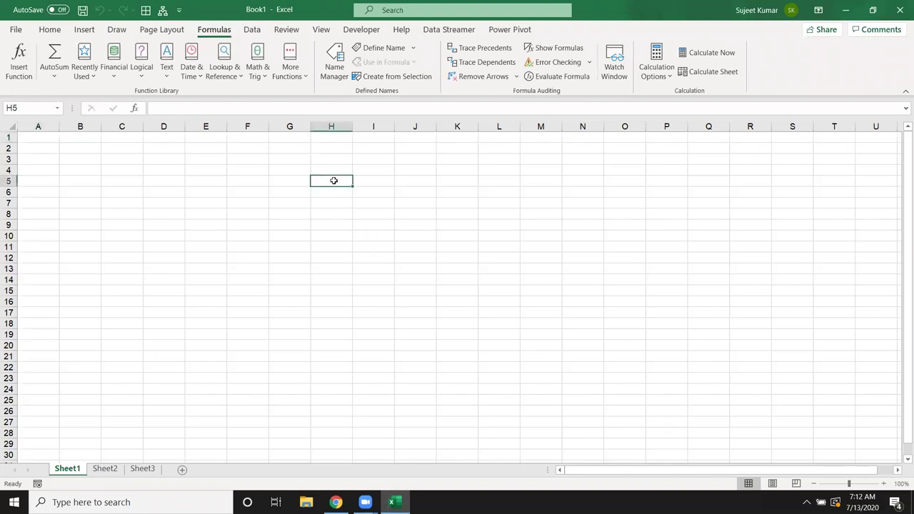
left_click(63, 142)
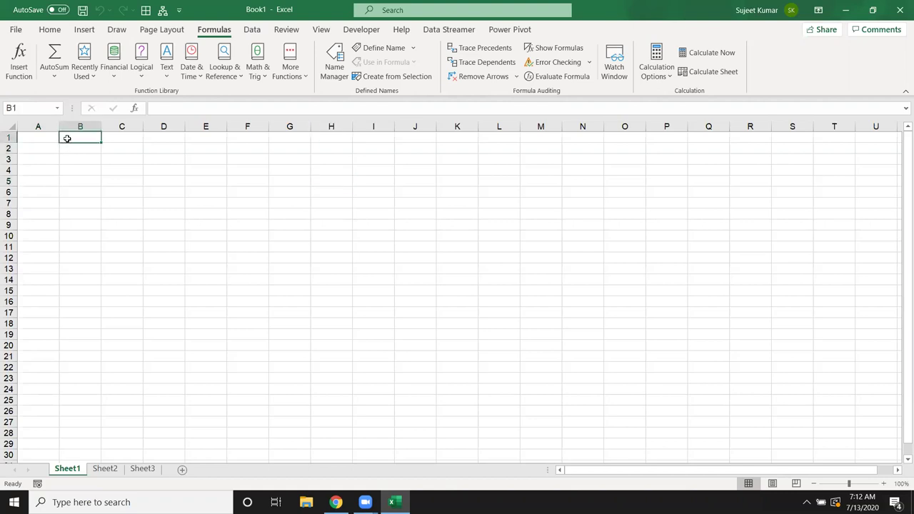
key("Left")
type("=")
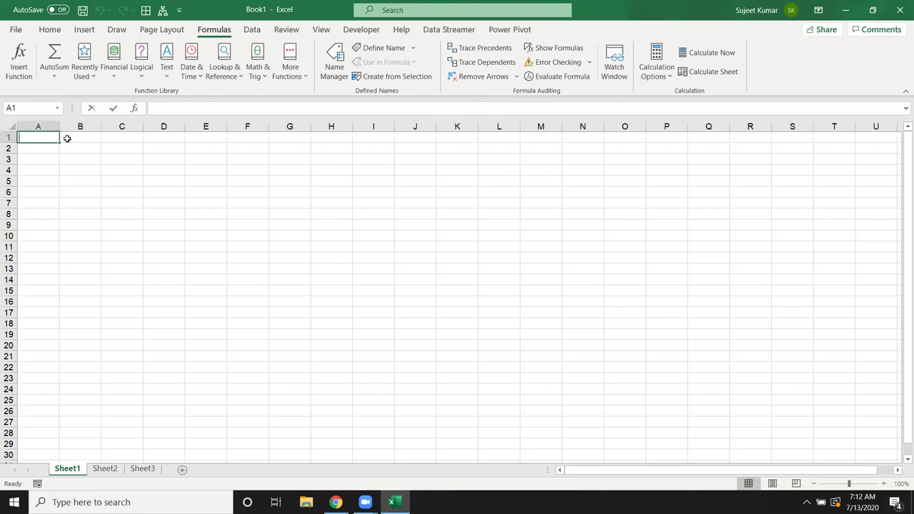
type("RA")
key("Down")
key("Down")
key("Down")
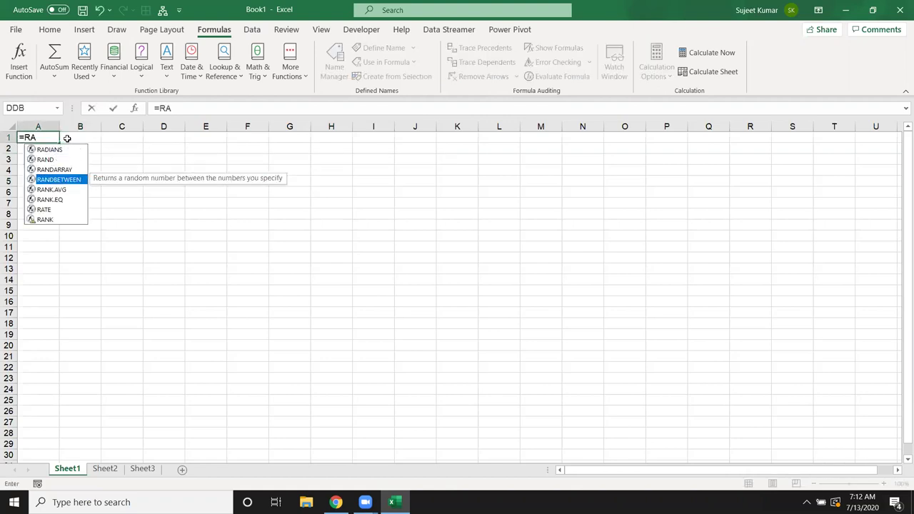
key("Tab")
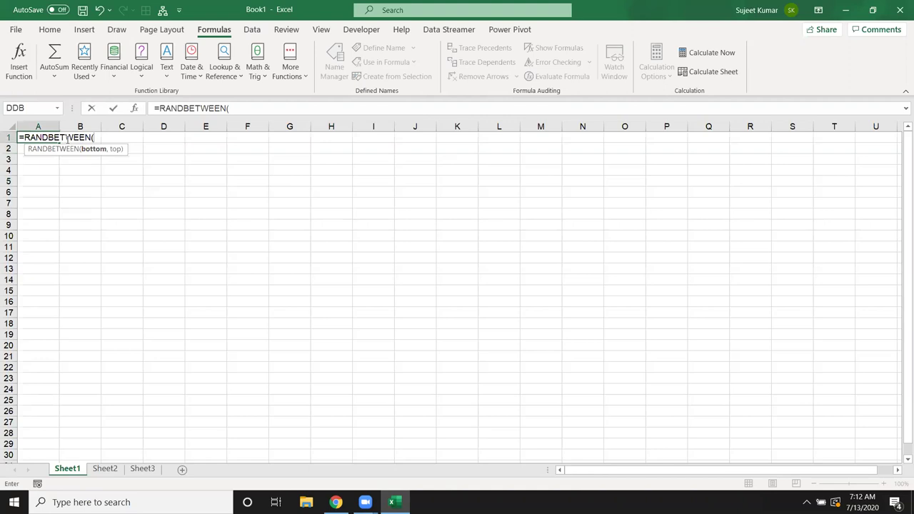
type("10M90")
key("Return")
key("Return")
key("BackSpace")
type(",90")
key("Return")
Fill the RANDBETWEEN formula down and across A1:D12
left_click_drag(52, 137, 168, 257)
key("ctrl+d")
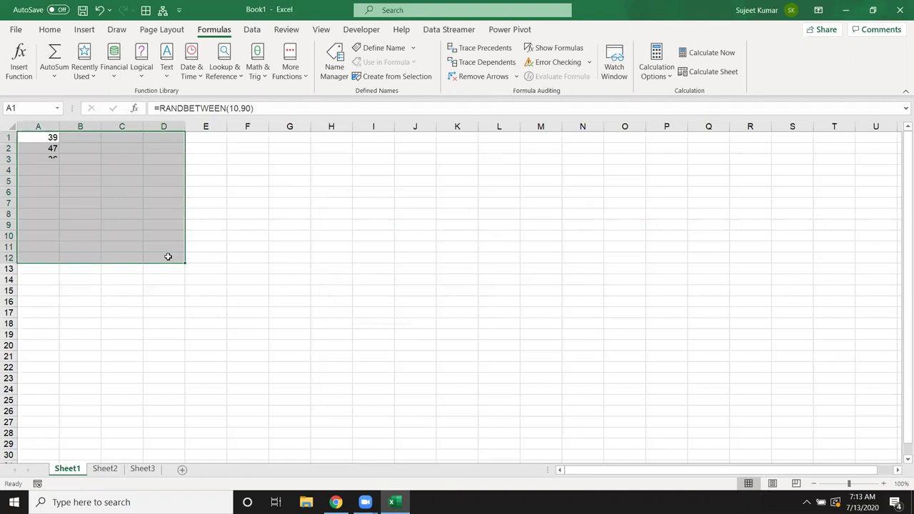
key("ctrl+r")
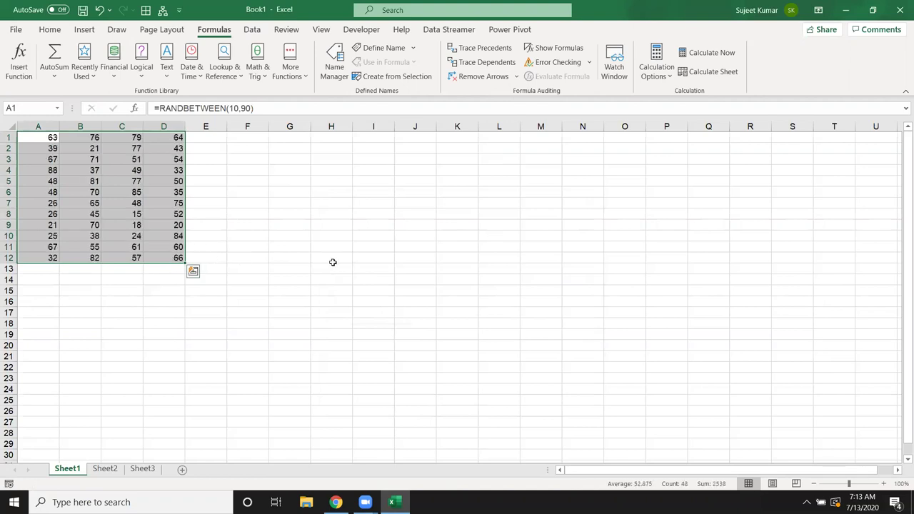
left_click(302, 267)
type("=")
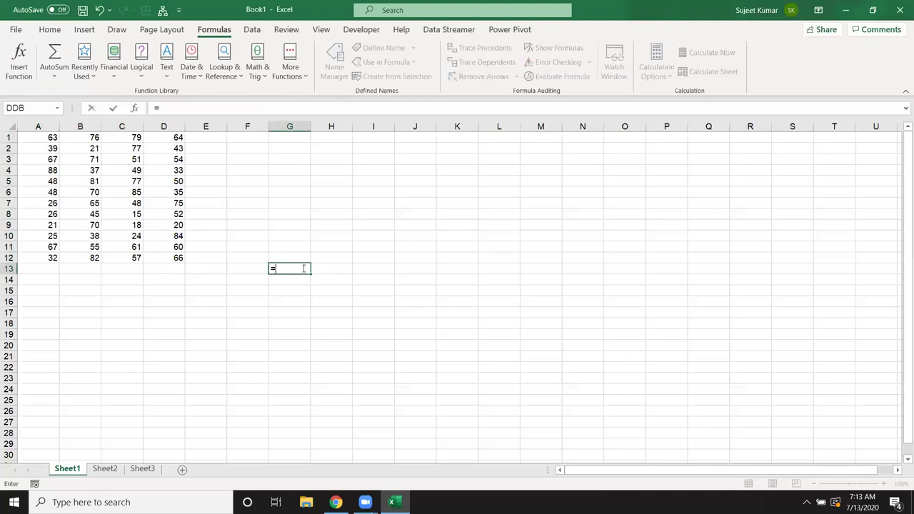
type("SUM(")
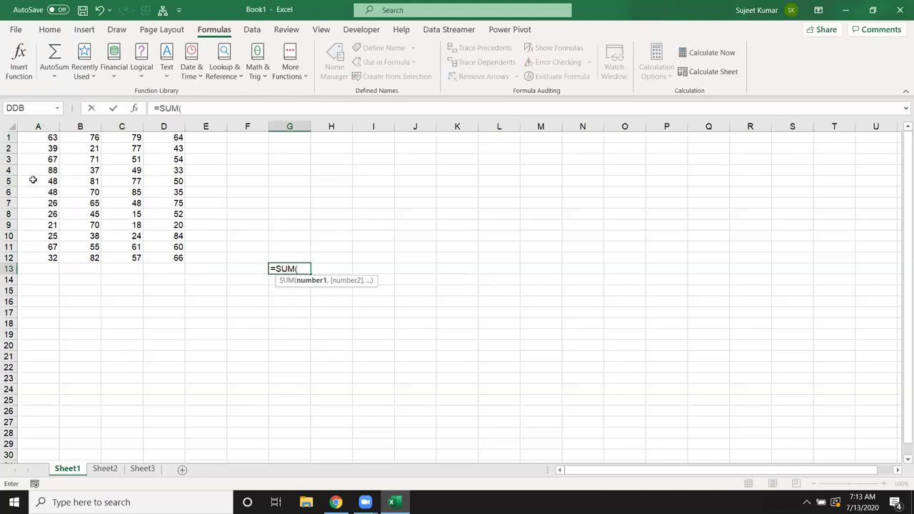
left_click_drag(45, 136, 164, 253)
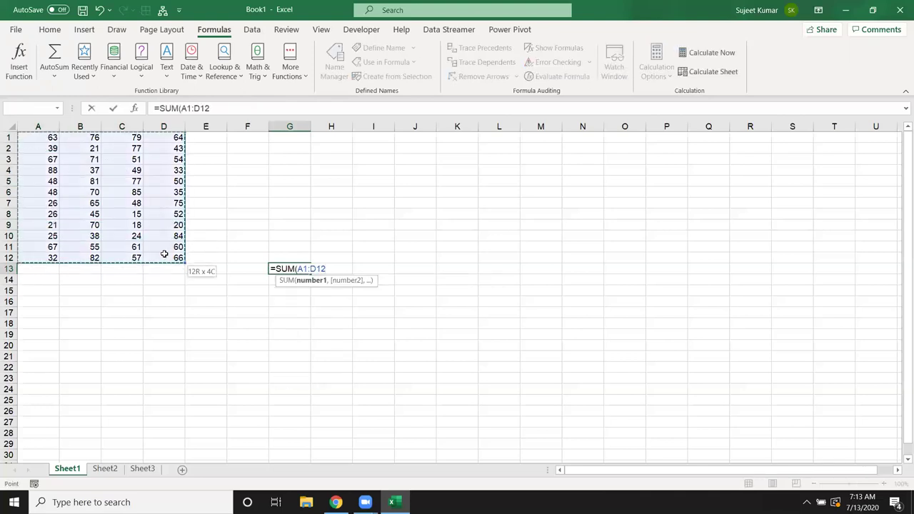
left_click_drag(298, 268, 344, 270)
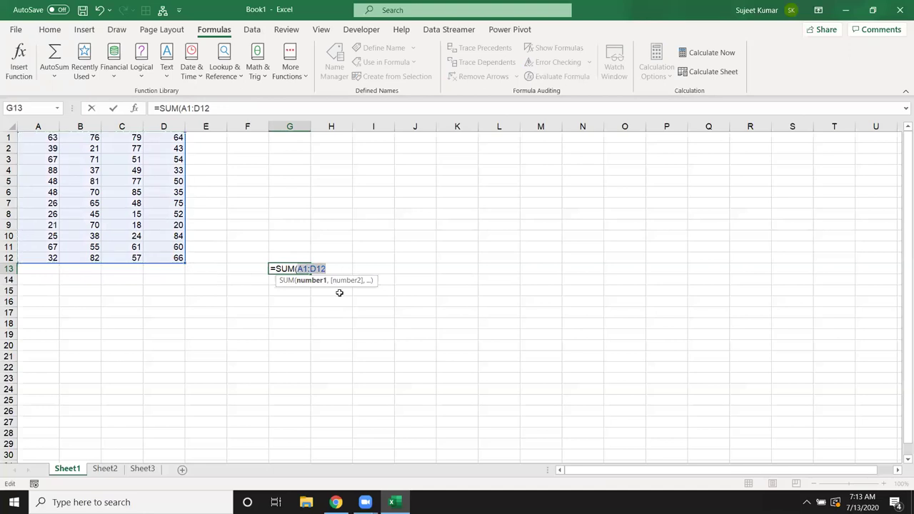
key("Return")
left_click_drag(289, 268, 291, 285)
key("ctrl+d")
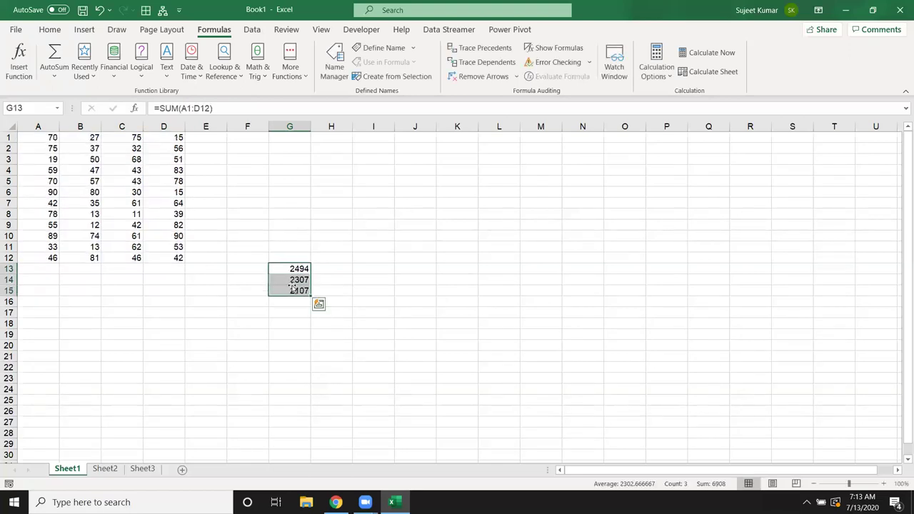
left_click(291, 289)
left_click(293, 279)
double_click(293, 279)
key("Escape")
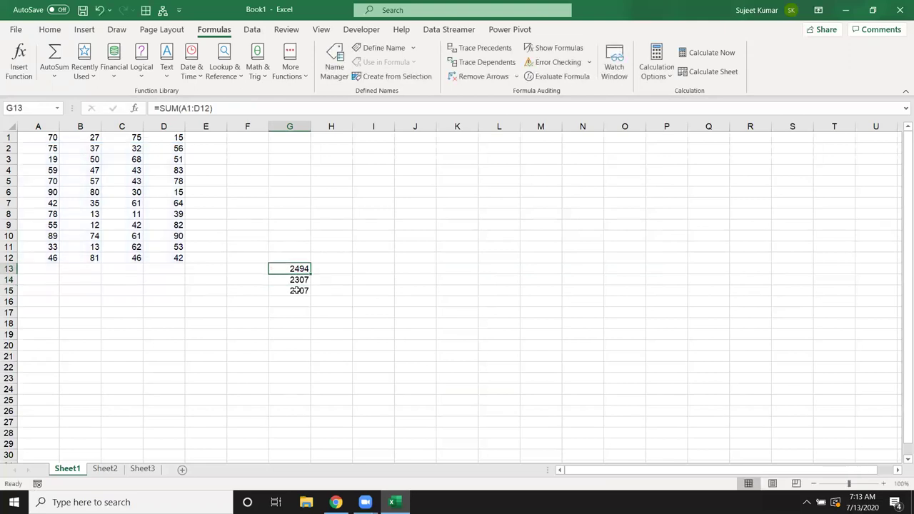
left_click_drag(298, 269, 296, 289)
key("Delete")
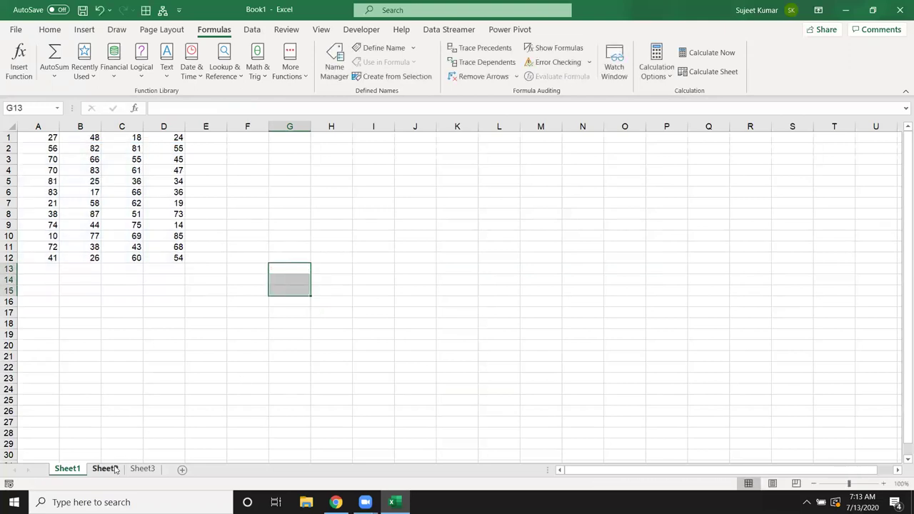
left_click(105, 469)
left_click(202, 370)
type("=SUM(")
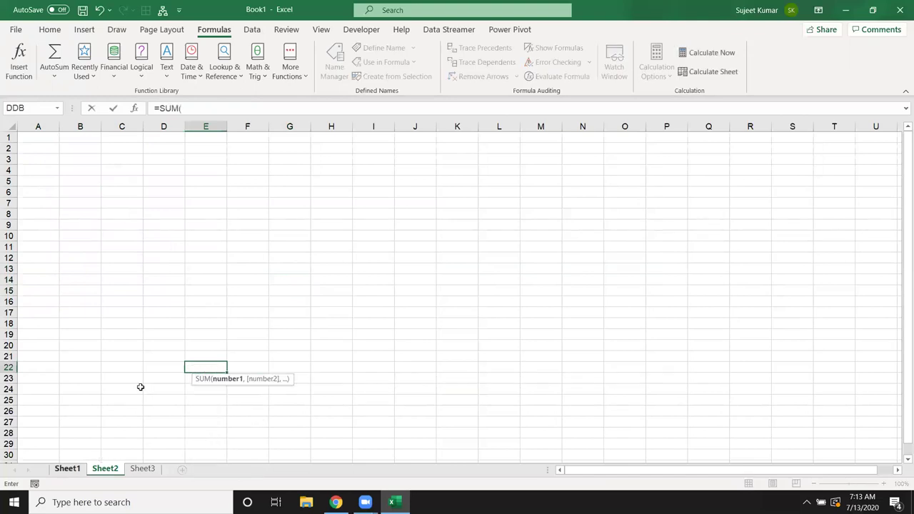
left_click(65, 472)
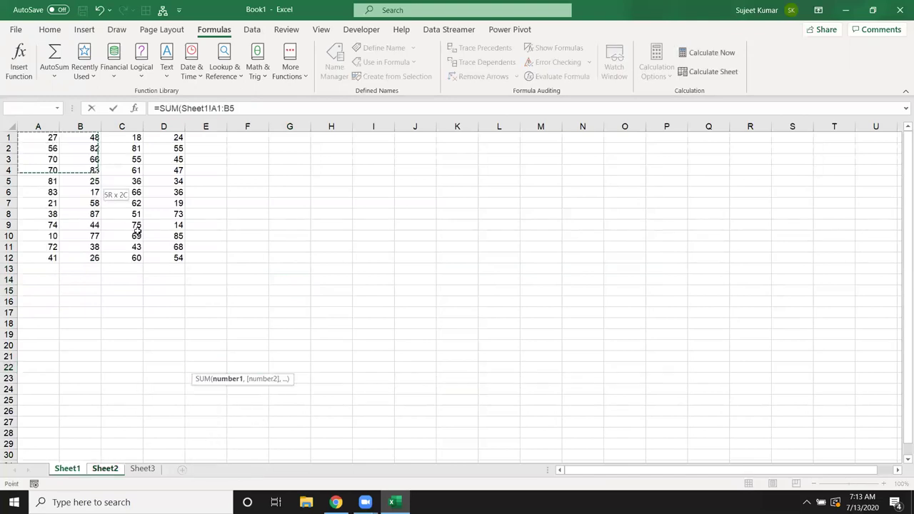
left_click_drag(53, 138, 149, 254)
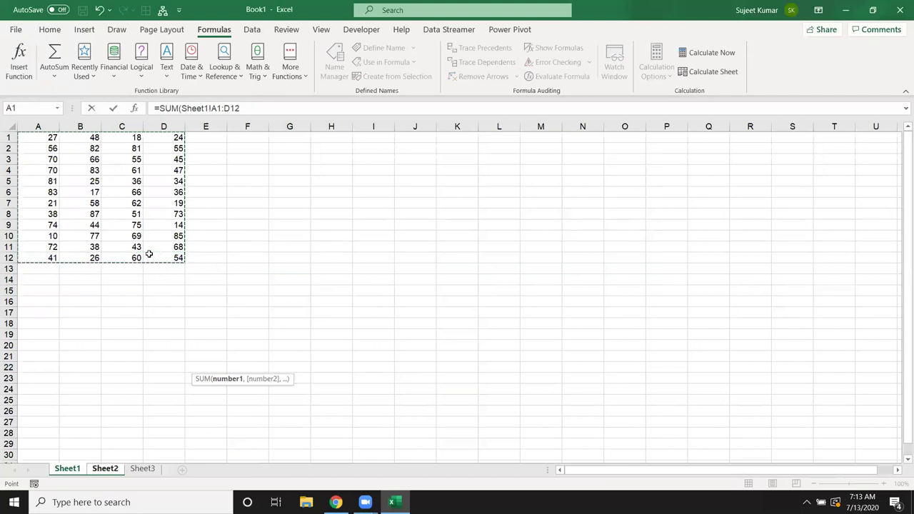
key("Return")
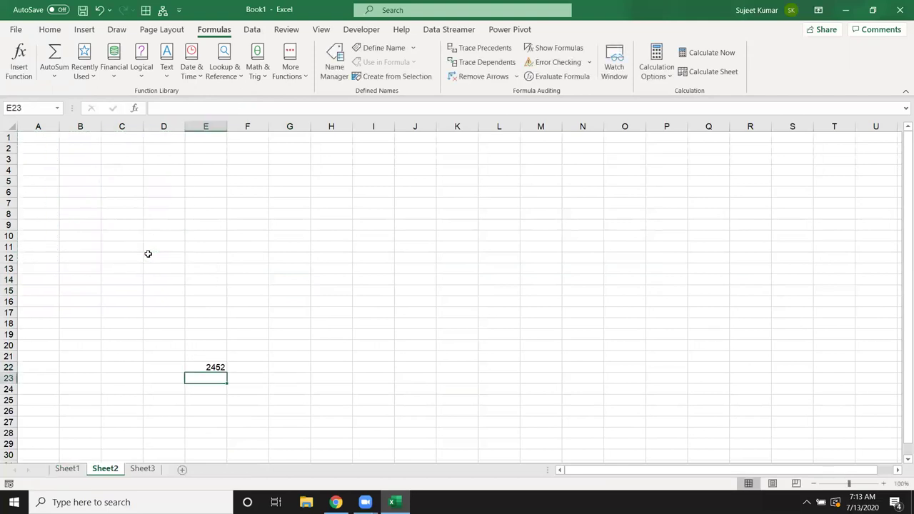
left_click_drag(194, 355, 198, 378)
key("Delete")
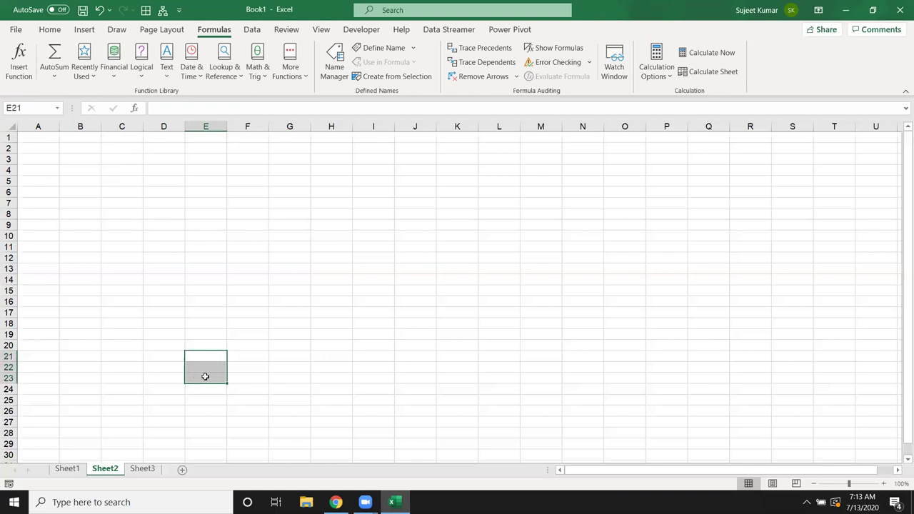
left_click(75, 470)
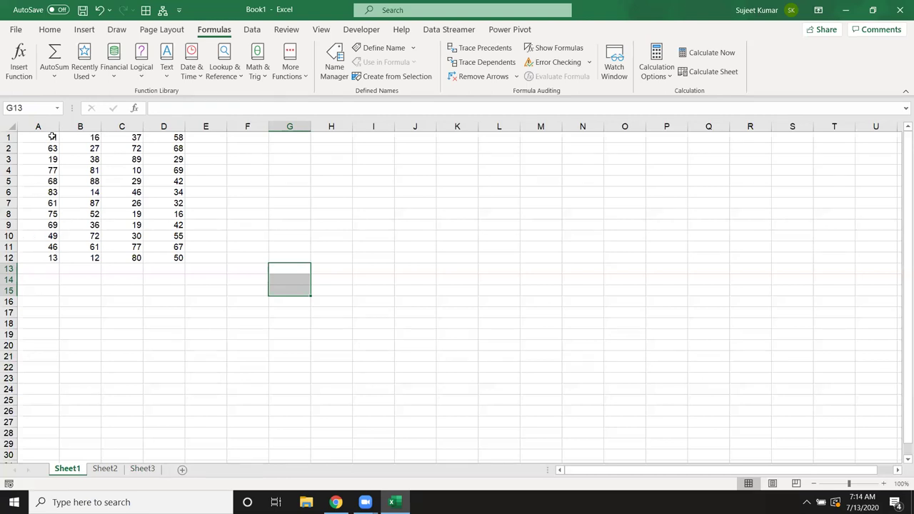
Define the name Data for the range A1:D12
left_click_drag(52, 136, 175, 258)
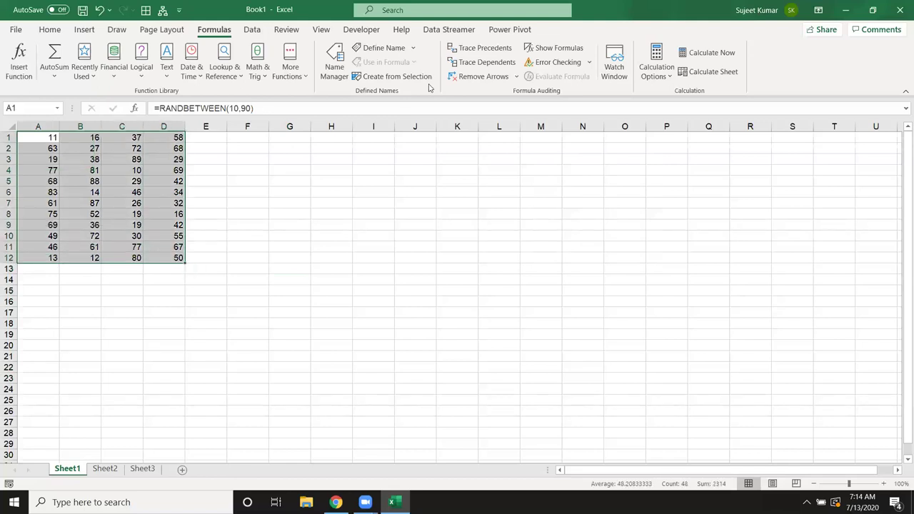
left_click(386, 49)
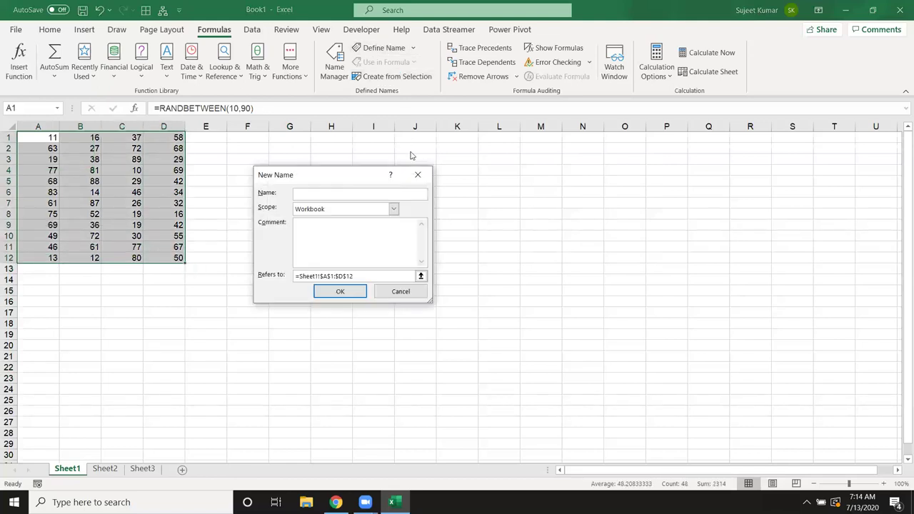
type("dA")
key("BackSpace")
key("BackSpace")
type("Data")
left_click(355, 292)
Total the Data range with =SUM(Data) in H10 on Sheet1 and E15 on Sheet2
left_click(312, 241)
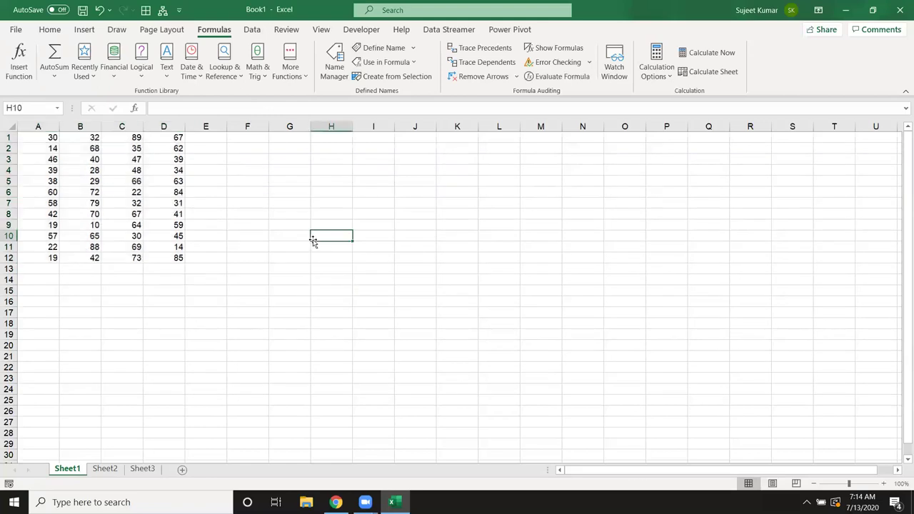
type("=SUM(Data")
key("Return")
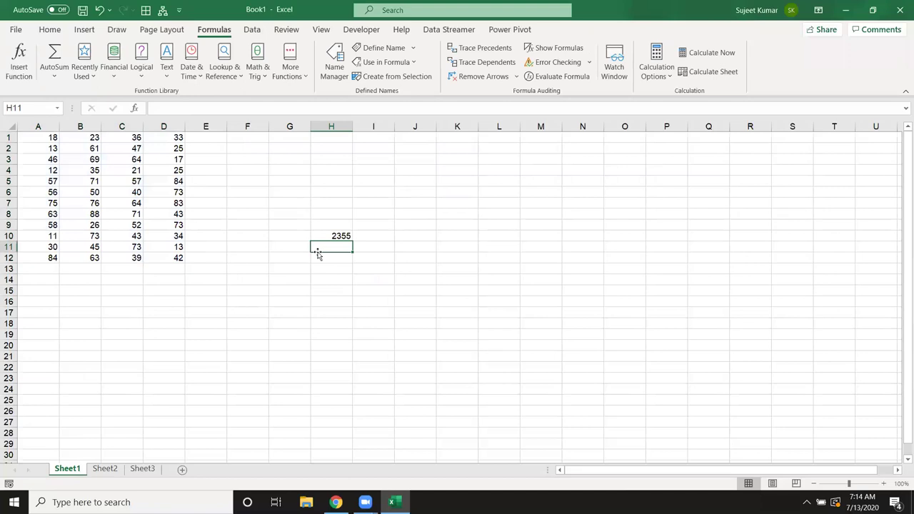
left_click(104, 468)
left_click(219, 291)
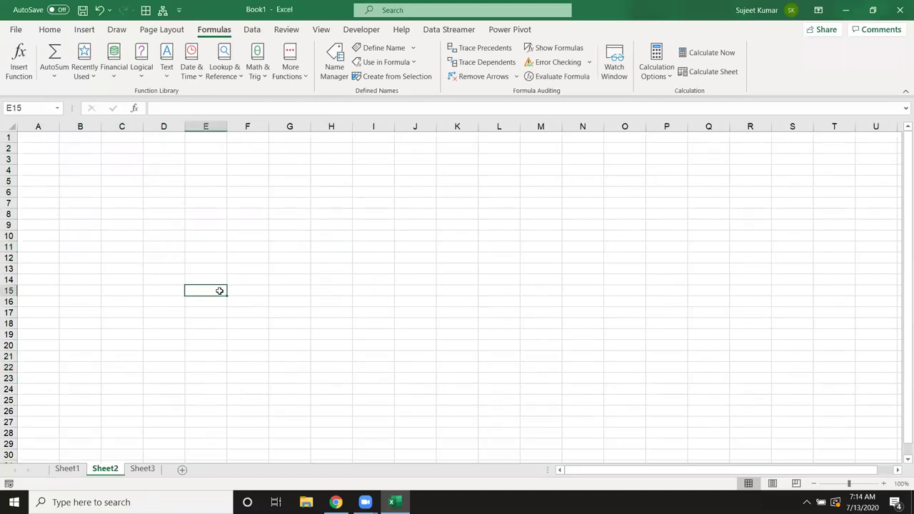
type("=s")
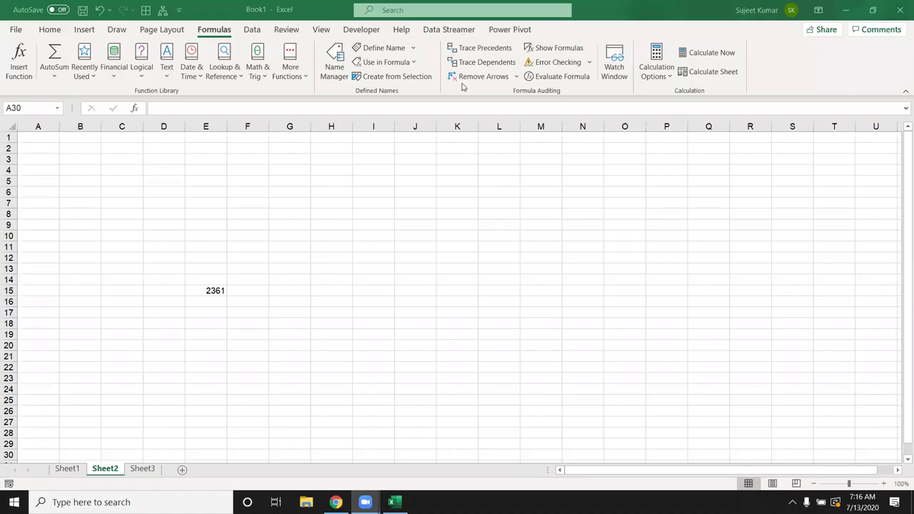
Check the =SUM(Data) formula in E15, then clear E13:E17
left_click(209, 290)
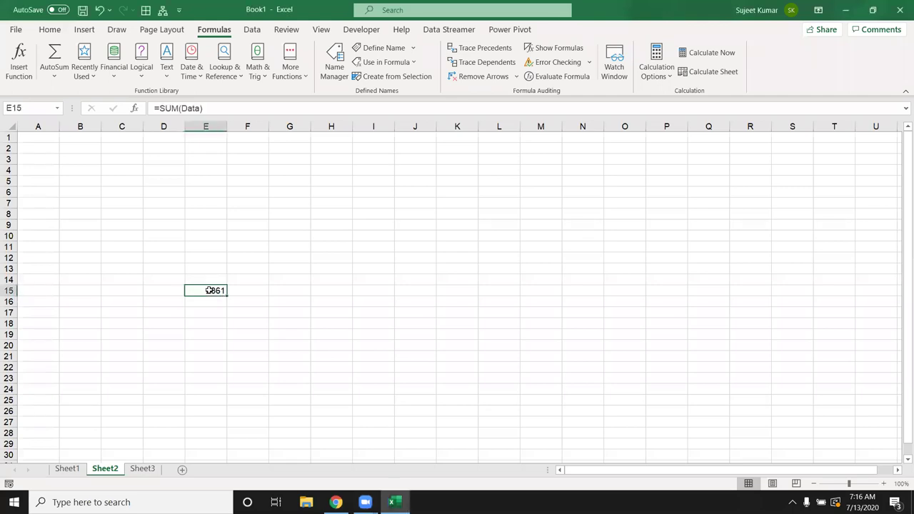
double_click(209, 291)
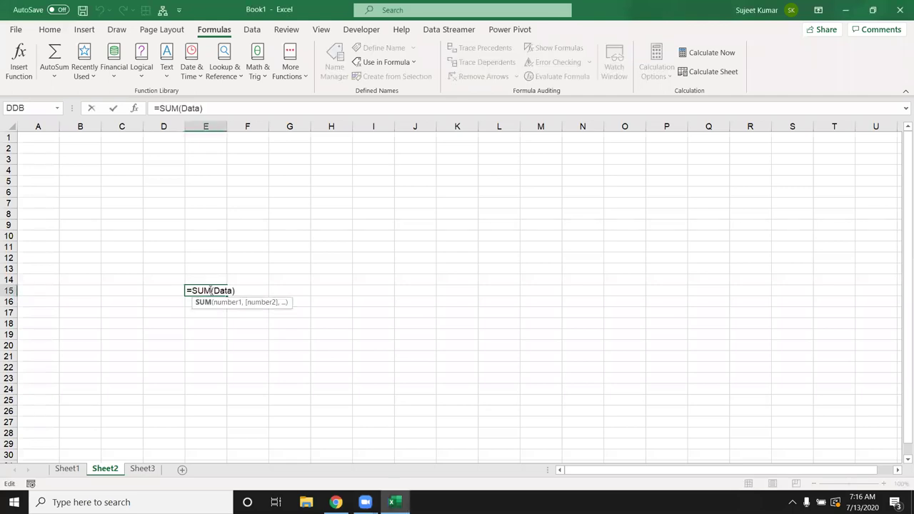
key("Escape")
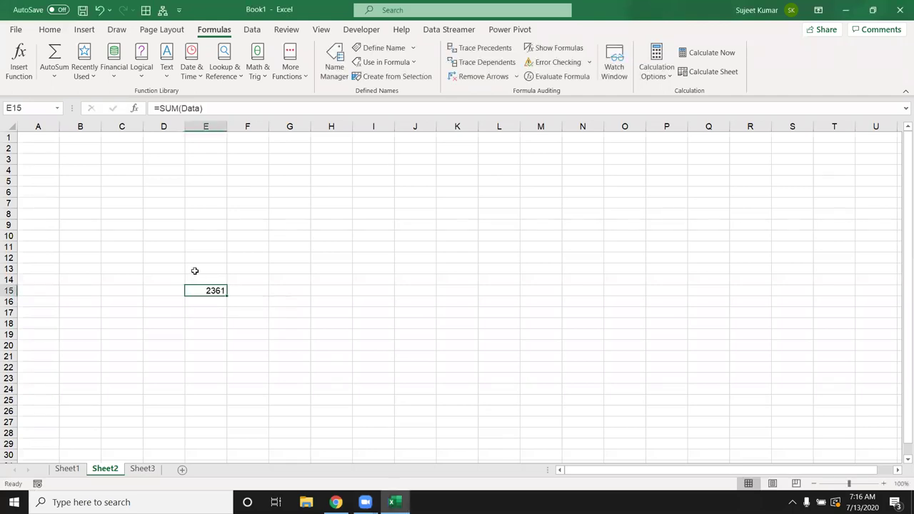
left_click_drag(195, 270, 204, 308)
key("Delete")
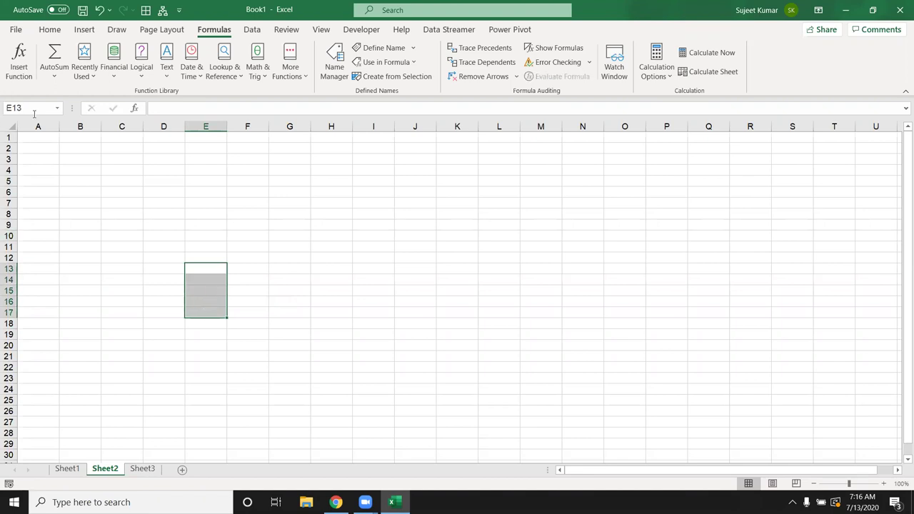
Enter the Sales heading and values 85, 36, 25, 65, 25, 36, 45 in A1:A8
left_click(51, 140)
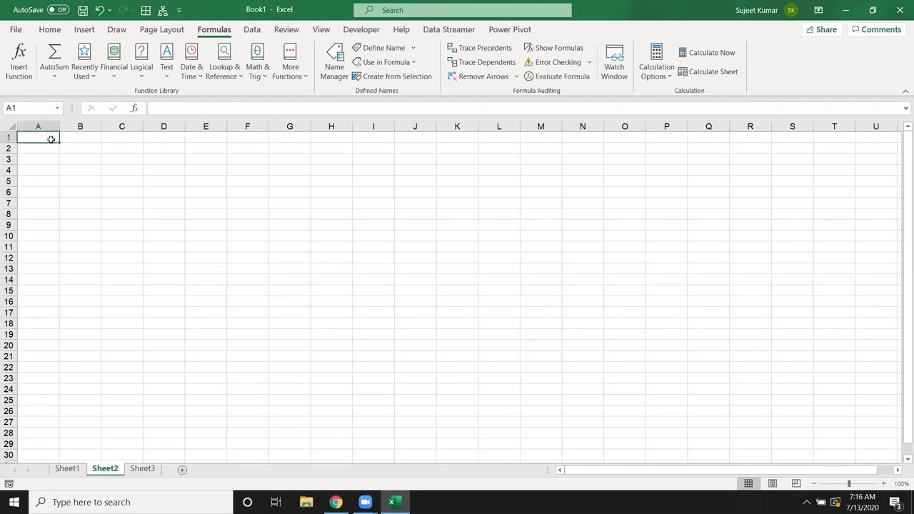
type("Sales")
key("Return")
type("85")
key("Return")
type("36")
key("Return")
type("25")
key("Return")
type("65")
key("Return")
type("25")
key("Return")
type("36")
key("Return")
type("45")
key("Return")
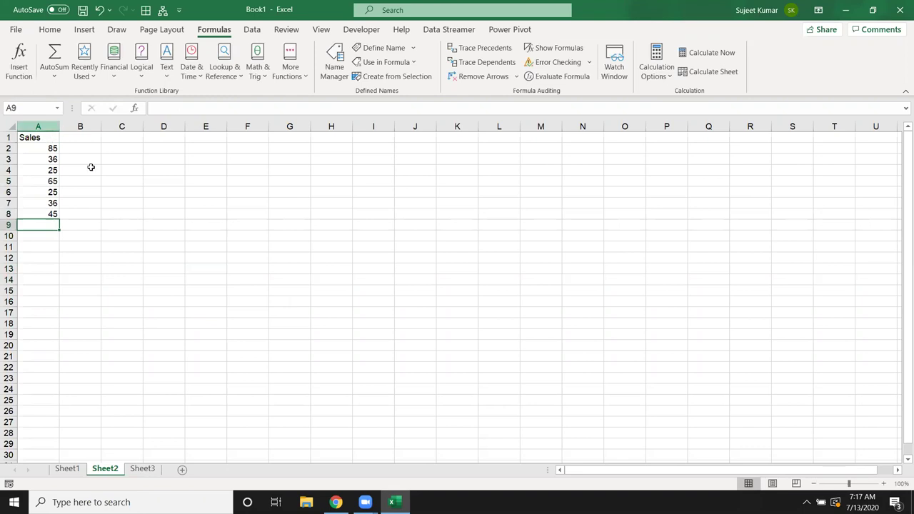
Enter bands 0-40 and 41-80 with amounts 500 and 1000 in F2:G3
left_click(254, 164)
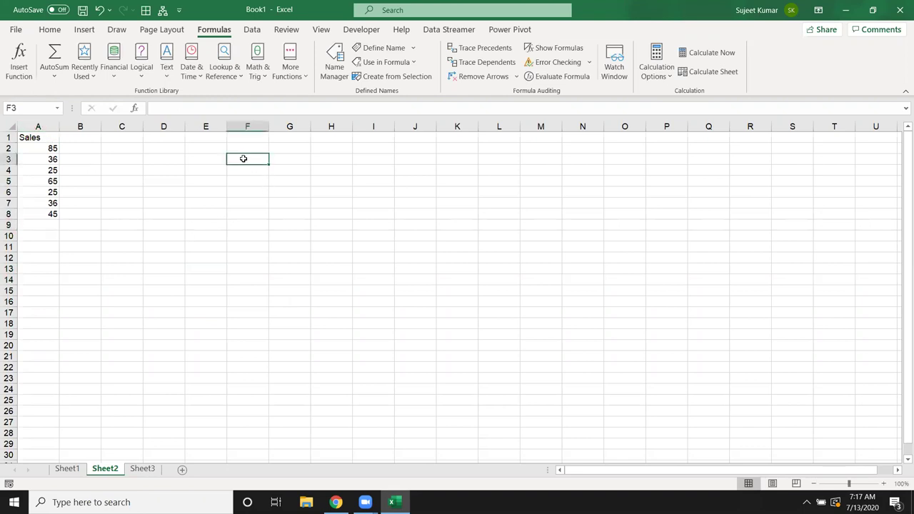
left_click(245, 150)
type("0-40")
key("Return")
key("Up")
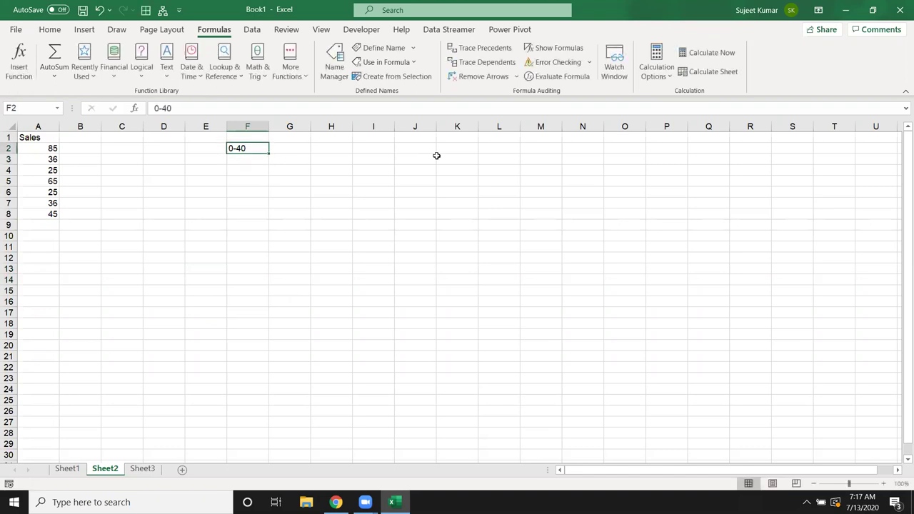
key("Right")
type("500")
key("Return")
type("41-80")
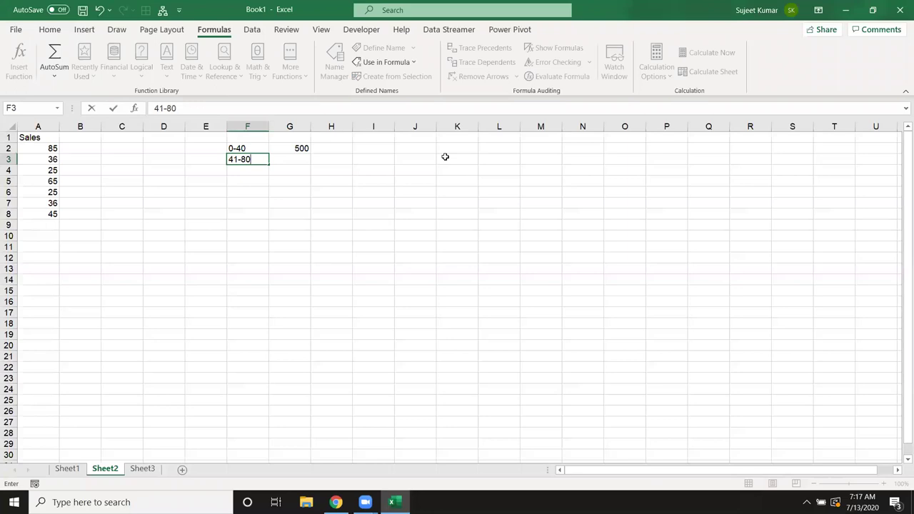
key("Tab")
type("1000")
key("Return")
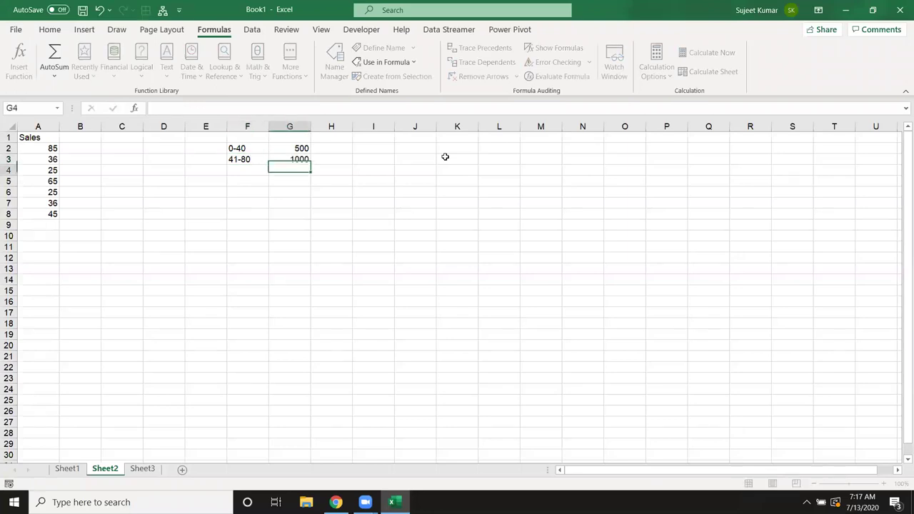
Add bands 81-100 and >100 with amounts 2000 and 5000 in F4:G5
key("Left")
type("81-100")
key("Tab")
type("2000")
key("Return")
type("?")
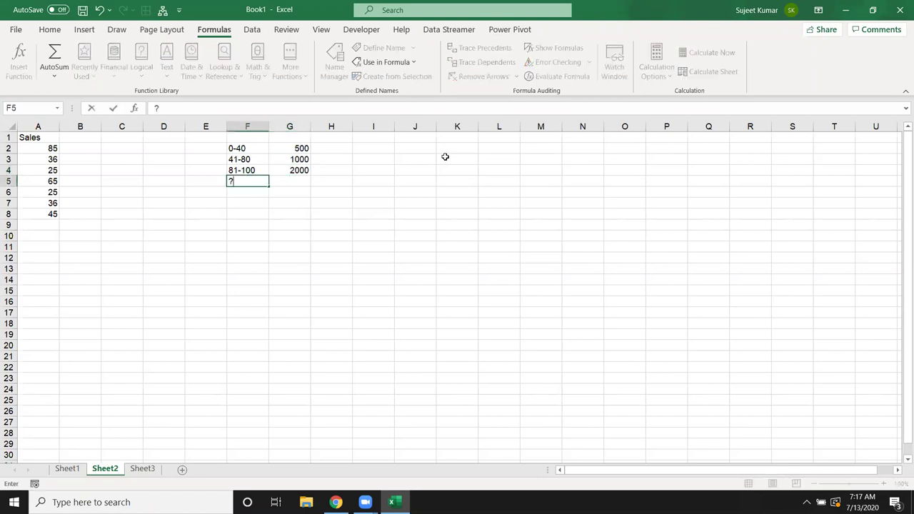
key("BackSpace")
type(">100")
key("Return")
key("Up")
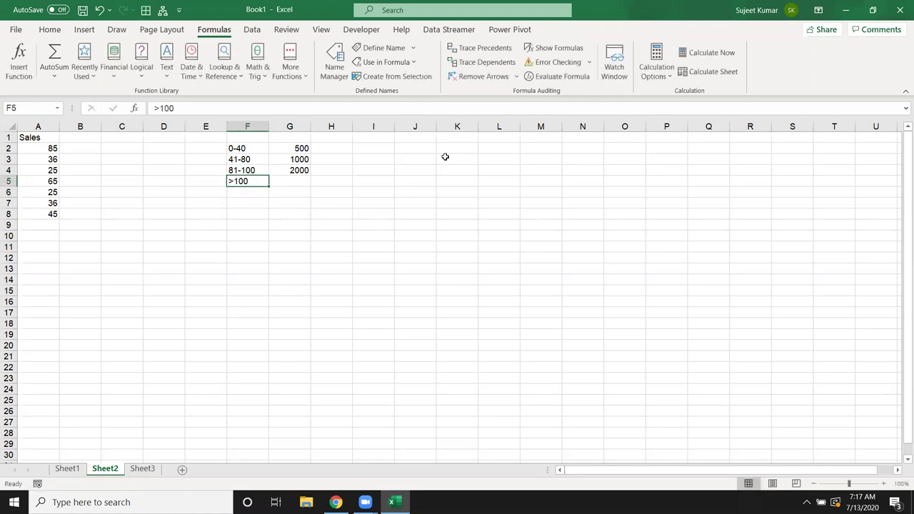
key("Right")
type("5000")
key("Right")
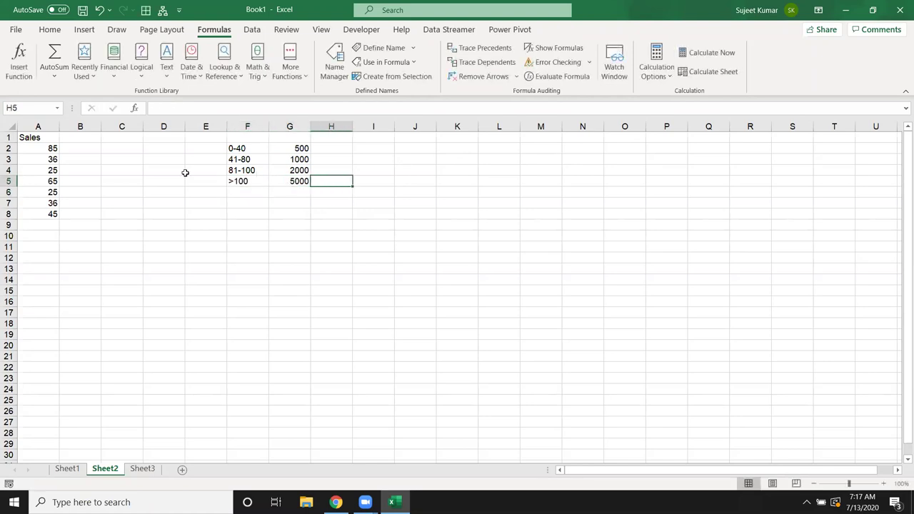
left_click(93, 147)
Start B2's nested IF: 500 if A2<=40, 1000 if A2<=80
type("=")
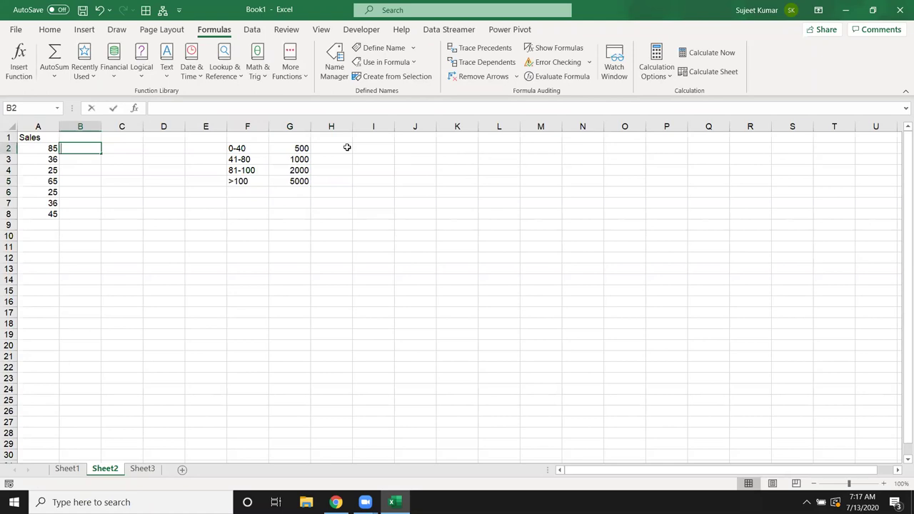
type("IF(")
key("Left")
type(">")
key("BackSpace")
type("<=40,5000")
key("BackSpace")
type(",if")
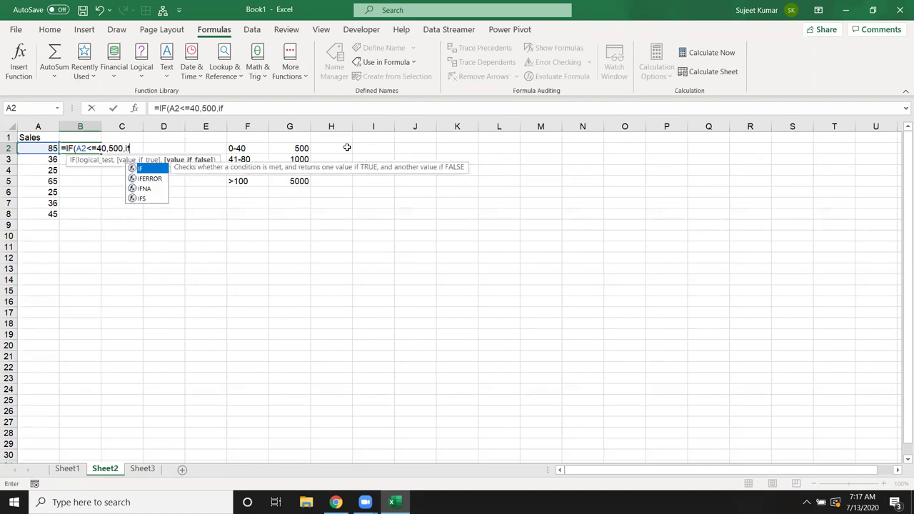
type("(A2<=")
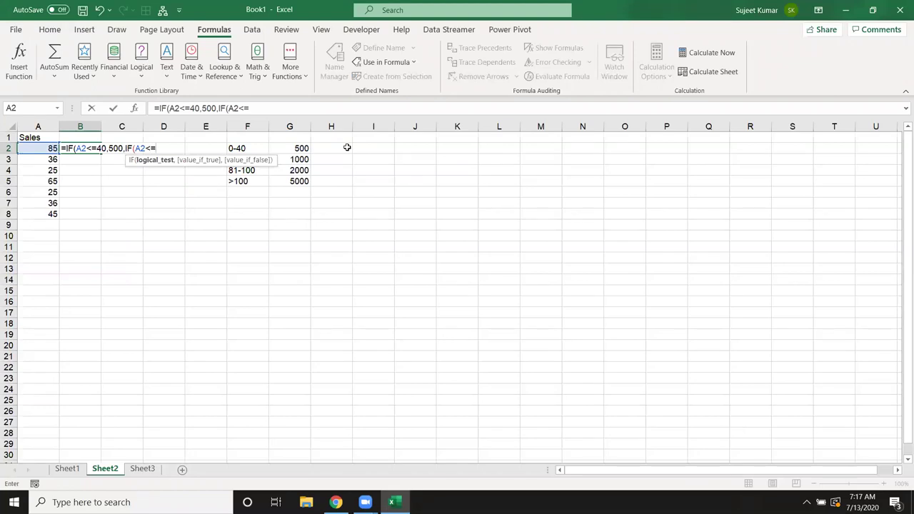
type("80,10000")
key("BackSpace")
Finish it with 2000 if A2<=100, else 50000, accepting Excel's parenthesis correction
type(",IF(")
key("Left")
type("<=100,")
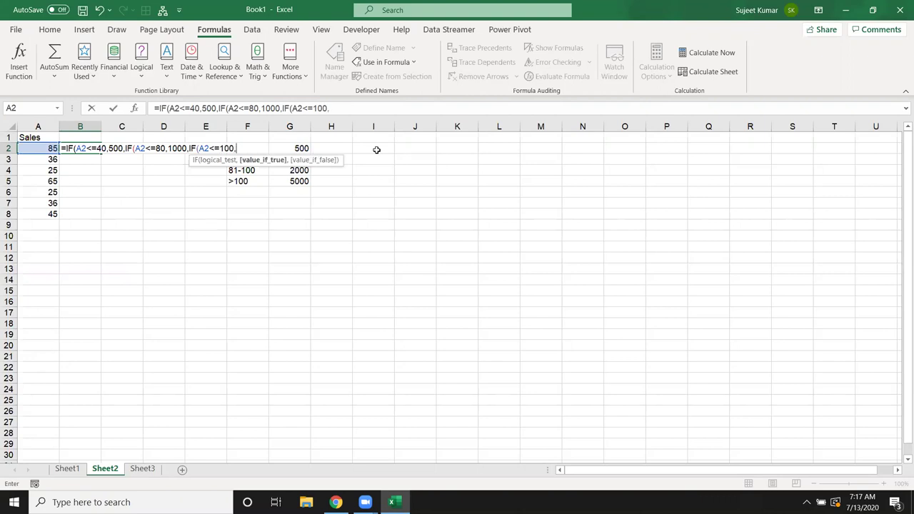
type("5")
key("BackSpace")
type("2000,50000")
key("Return")
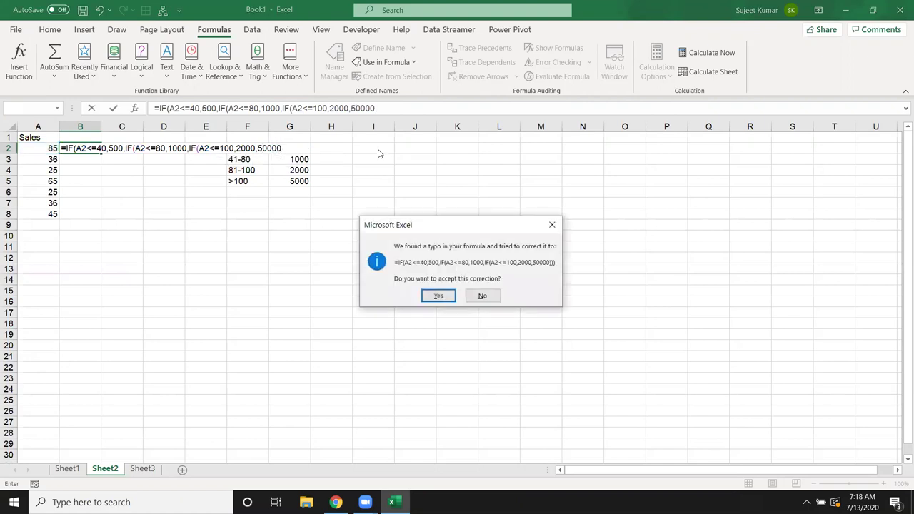
key("Return")
key("Up")
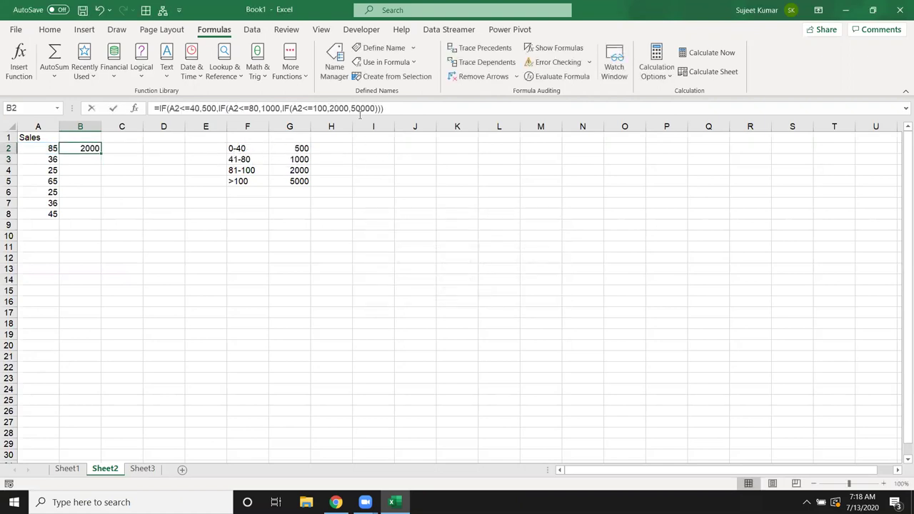
Change the formula's final fallback value from 50000 to 5000
left_click(361, 109)
key("BackSpace")
key("Return")
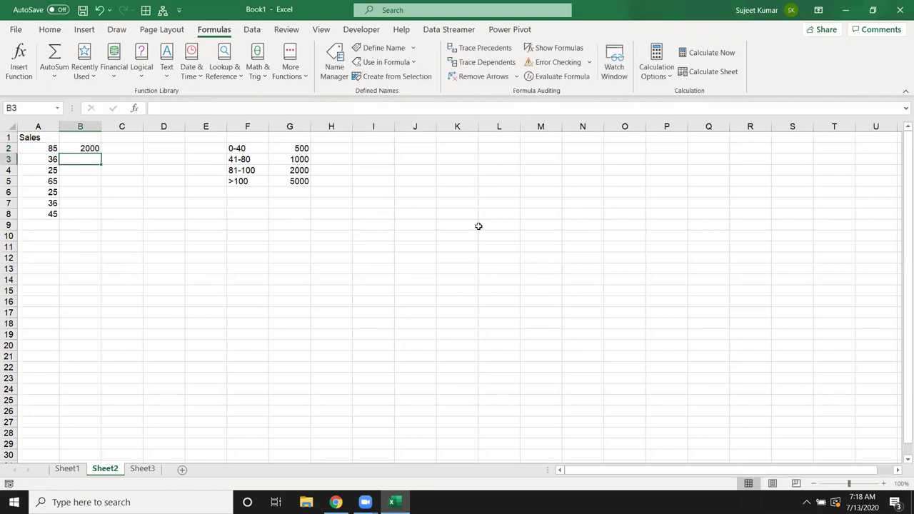
Copy B2's nested IF formula text from the formula bar
left_click(234, 150)
left_click_drag(235, 156, 229, 284)
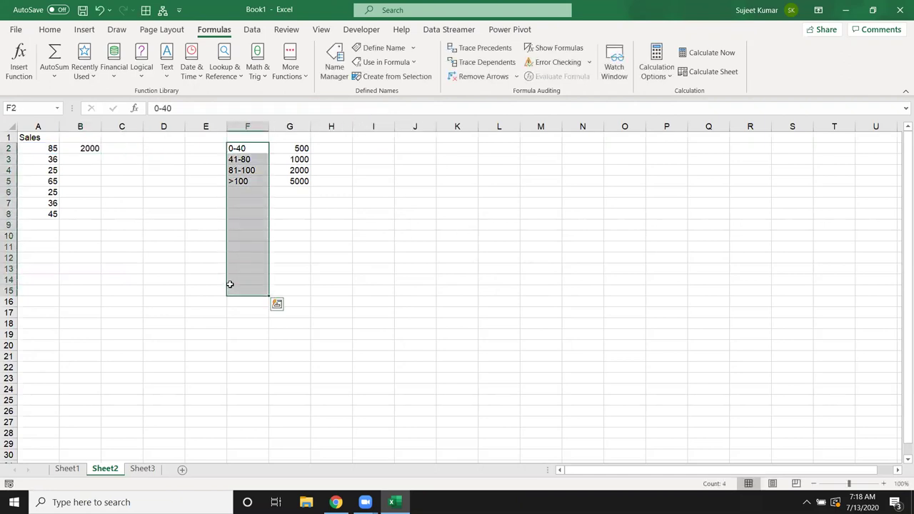
left_click_drag(250, 182, 254, 298)
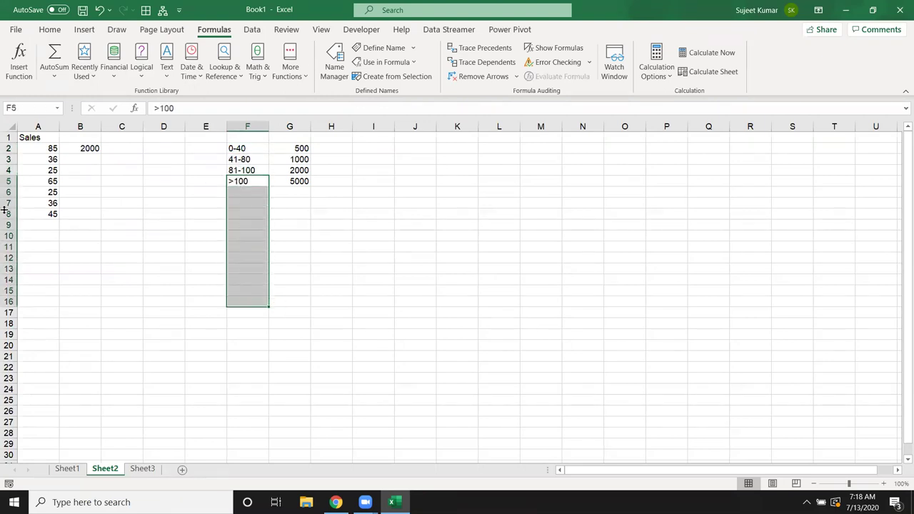
left_click(77, 147)
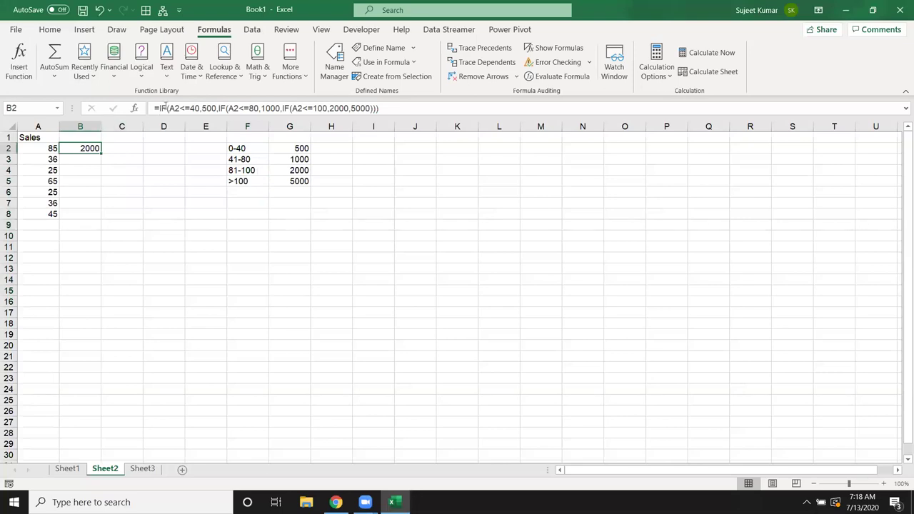
left_click_drag(153, 107, 413, 120)
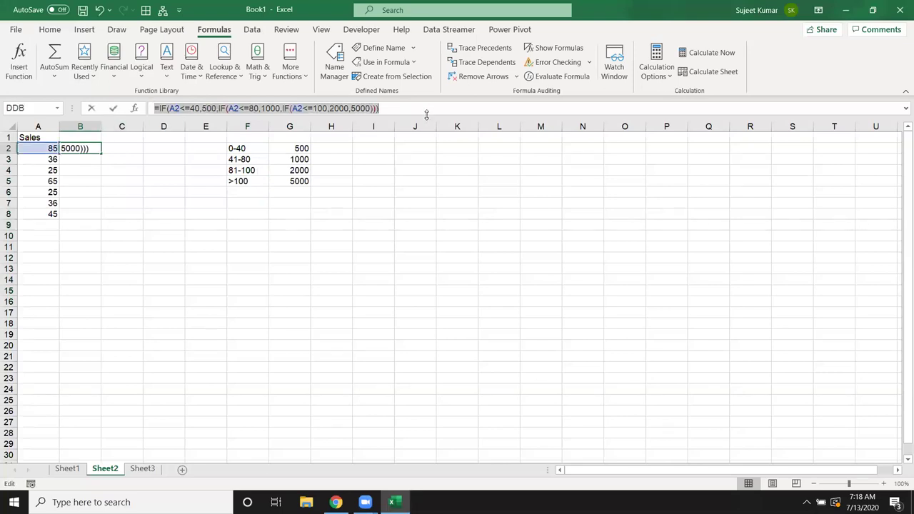
key("Escape")
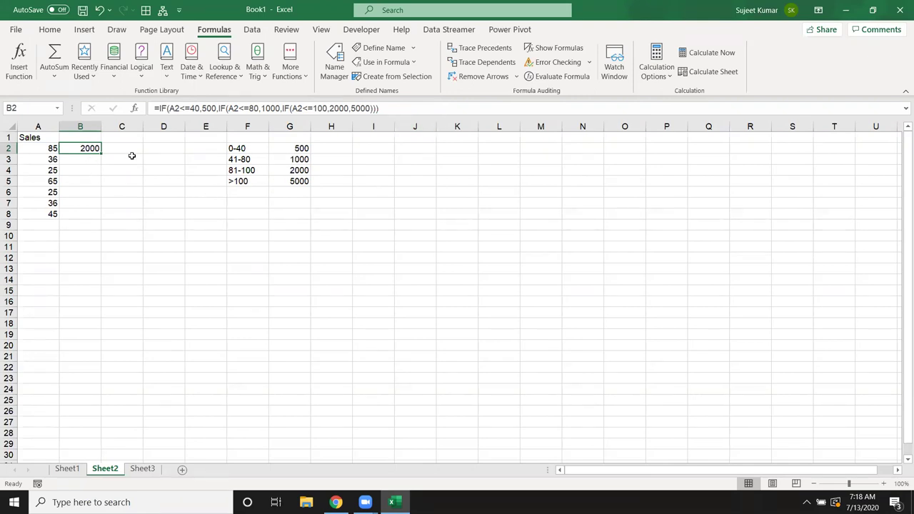
Create the name INC referring to the copied =IF(A2<=40,500,…,5000) formula
left_click(378, 48)
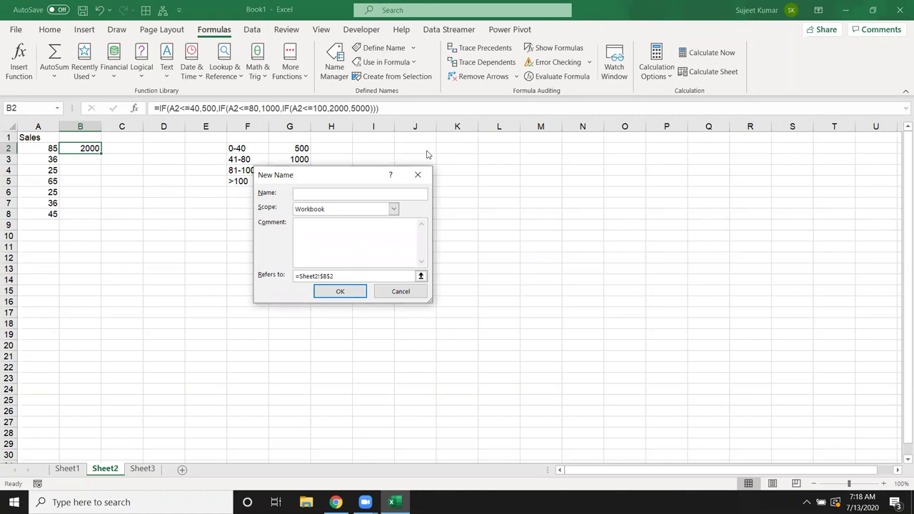
type("Da")
key("BackSpace")
key("BackSpace")
type("INC")
left_click_drag(338, 277, 270, 274)
type("=")
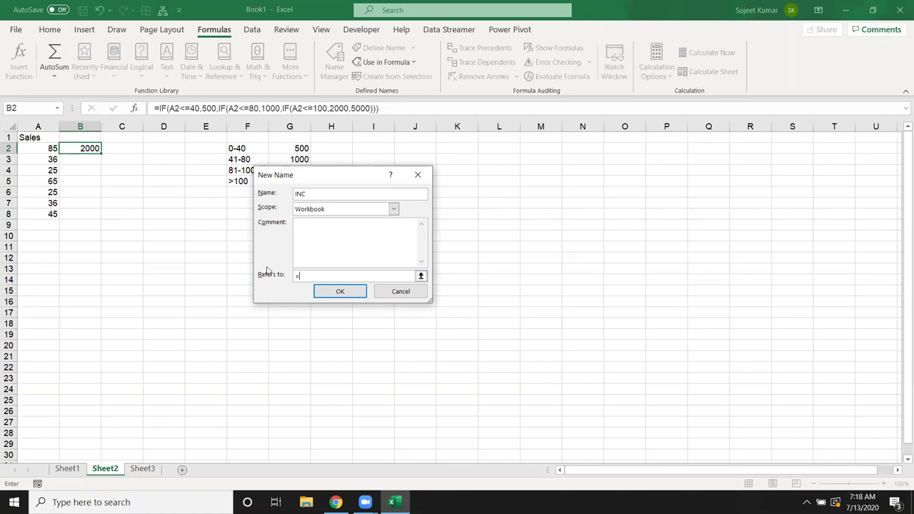
key("ctrl+v")
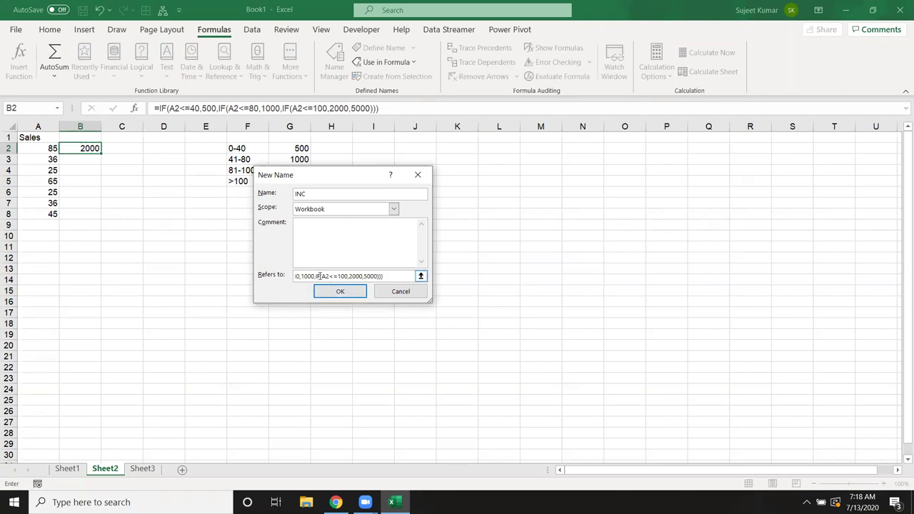
left_click_drag(370, 277, 263, 273)
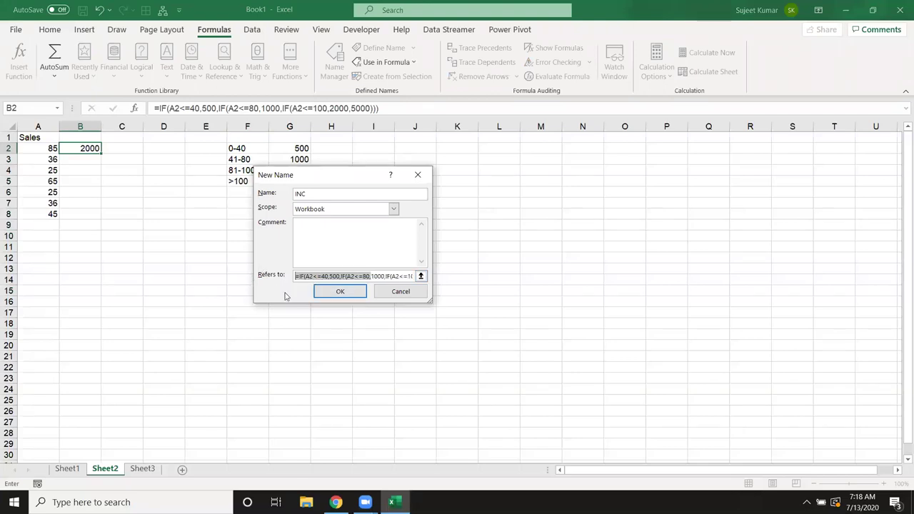
left_click(336, 291)
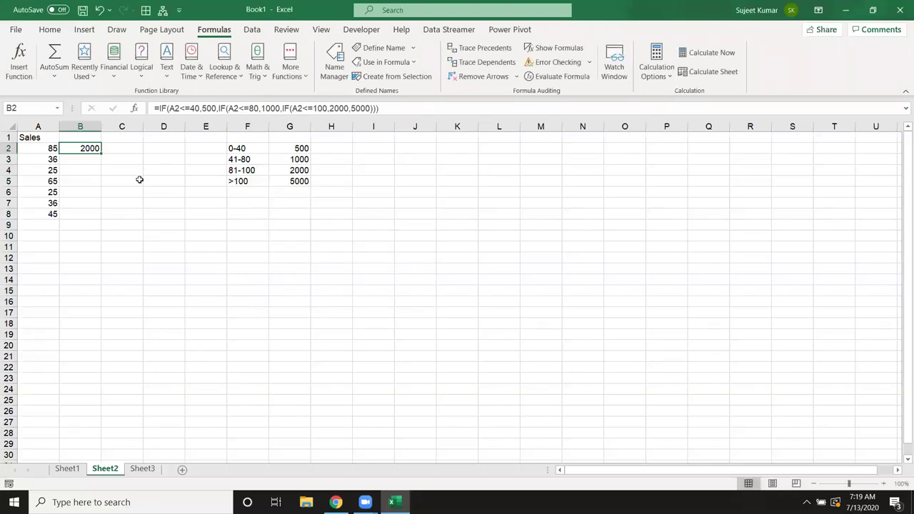
Replace B2's formula with =INC and fill it down to B8
key("Delete")
type("=inc")
double_click(73, 162)
key("Return")
left_click(86, 147)
double_click(102, 153)
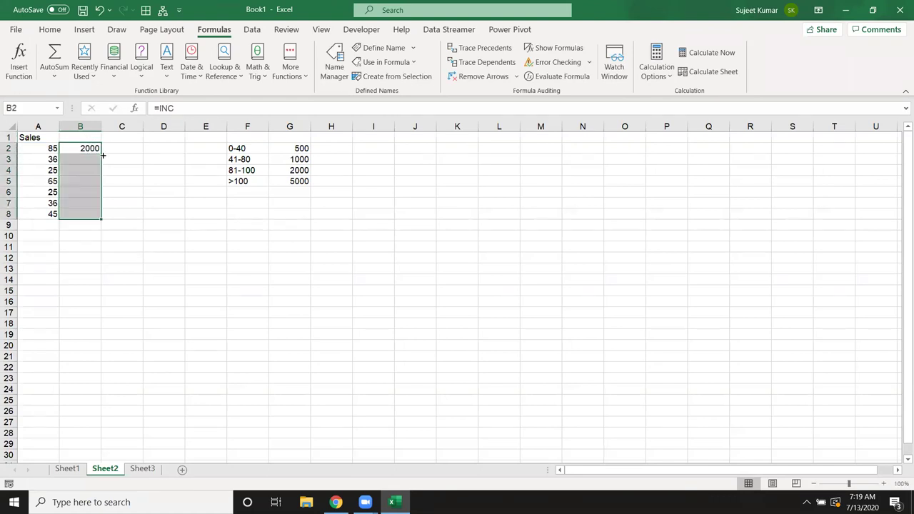
left_click(85, 148)
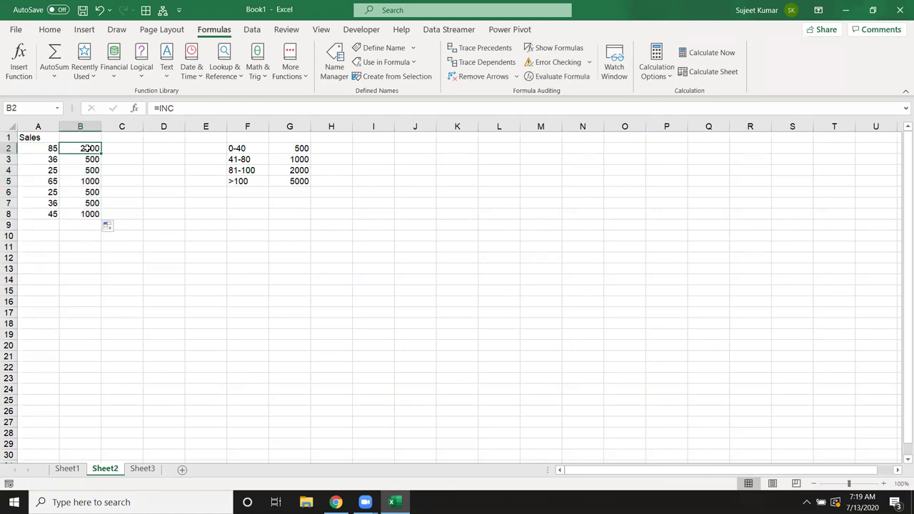
On Sheet3, enter 85 in A2 and =INC in B2
left_click(142, 469)
left_click(42, 147)
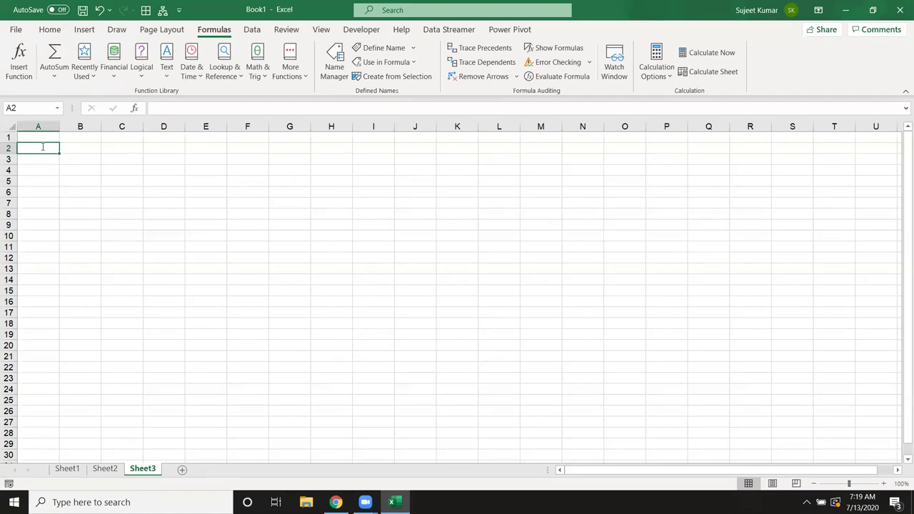
type("853")
key("BackSpace")
key("Return")
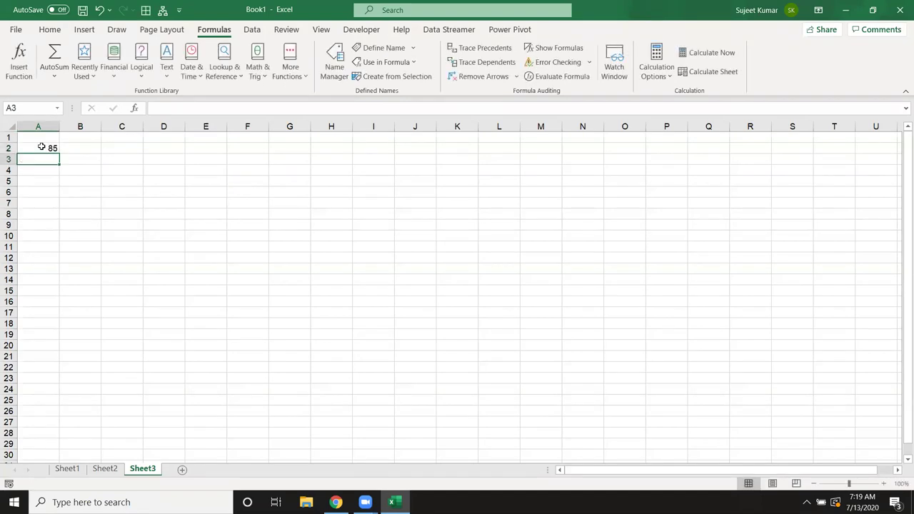
key("Up")
key("Right")
type("=inc")
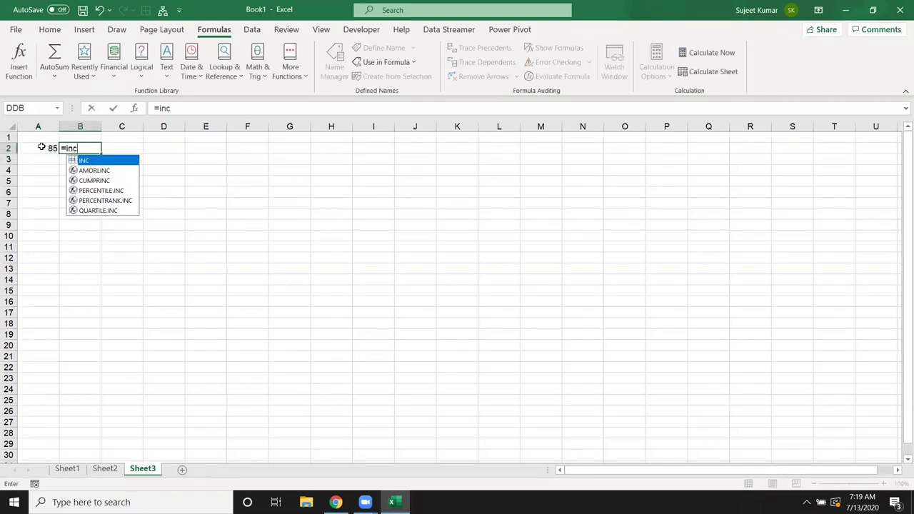
key("Tab")
key("Return")
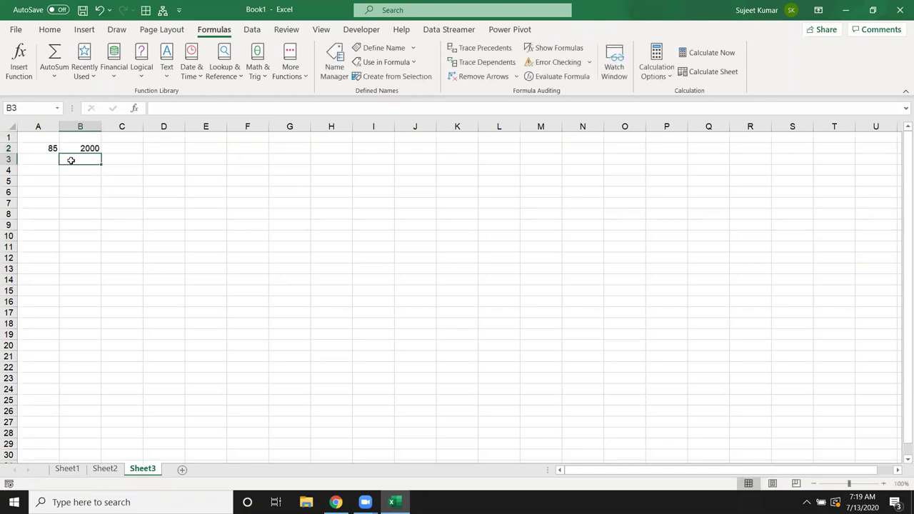
Change A2 to 10 and check the INC result in B2
left_click(52, 148)
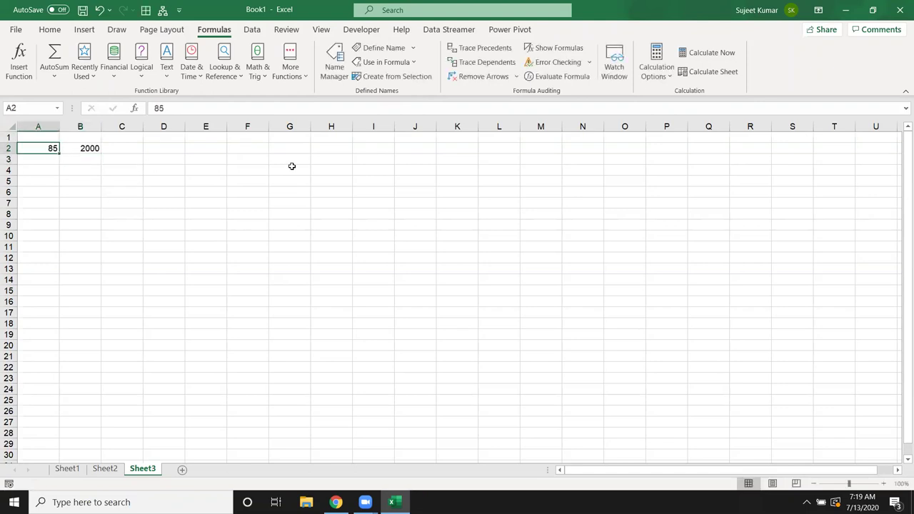
type("10")
key("Return")
key("Up")
key("Right")
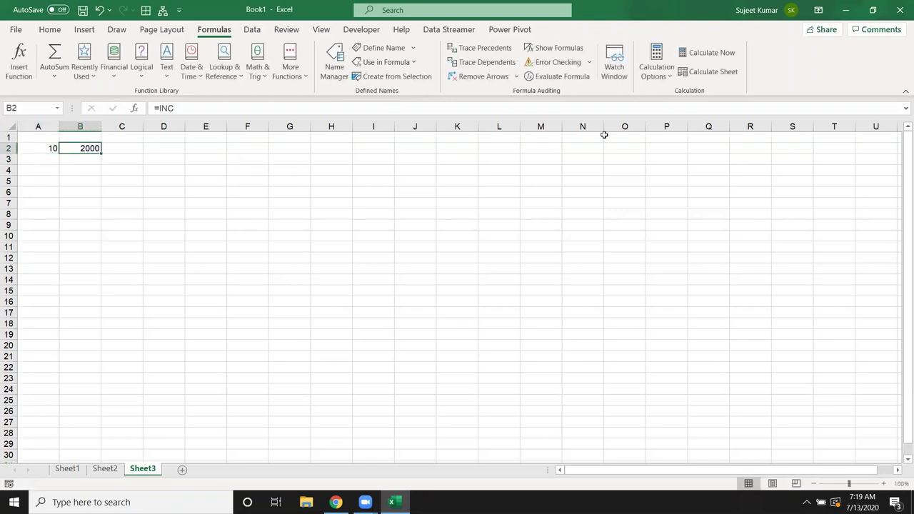
In Name Manager, strip 'Sheet2!' from all three A2 tests in INC's formula so it uses Sheet3!A2
left_click(345, 79)
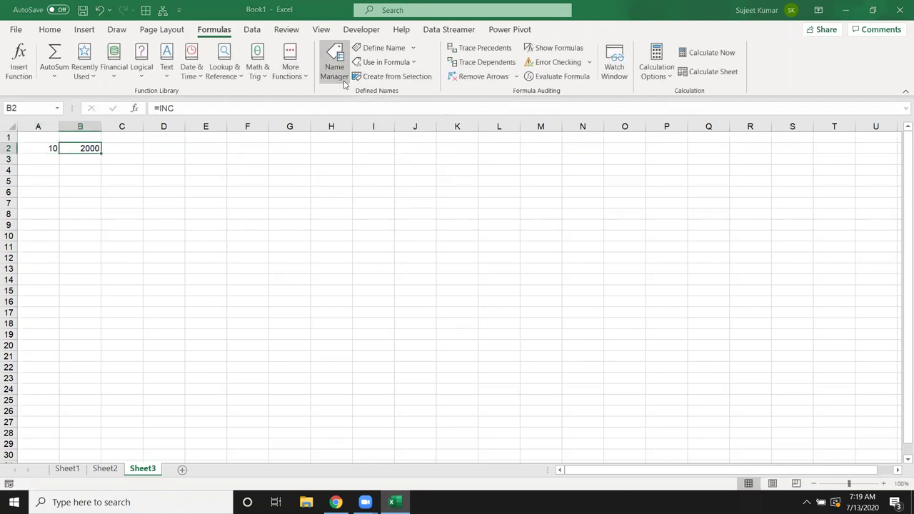
left_click(288, 175)
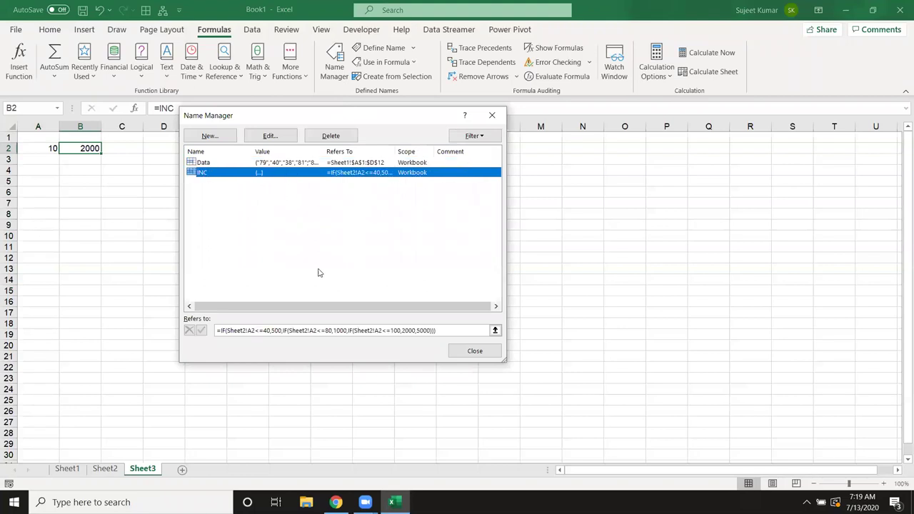
left_click(247, 332)
key("BackSpace")
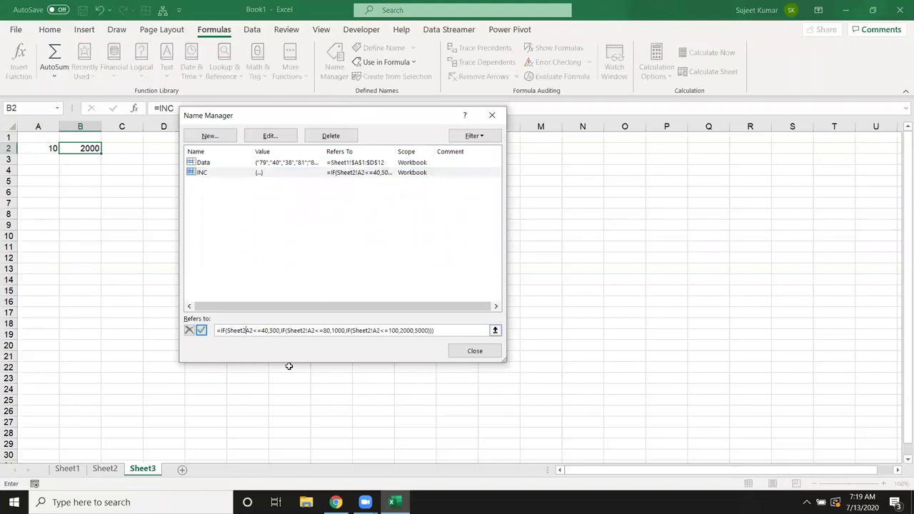
key("BackSpace")
key("BackSpace")
key("BackSpace")
key("BackSpace")
key("BackSpace")
key("BackSpace")
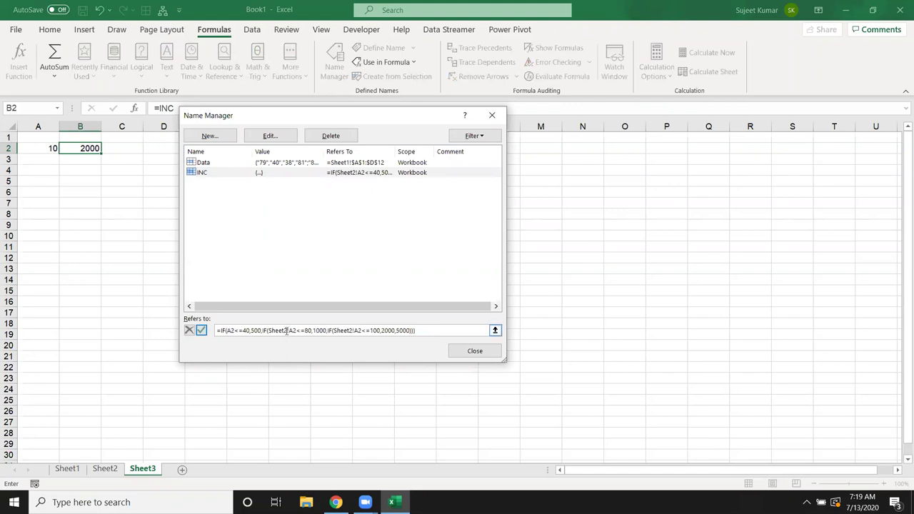
key("BackSpace")
key("BackSpace")
key("BackSpace")
key("BackSpace")
key("BackSpace")
key("BackSpace")
key("BackSpace")
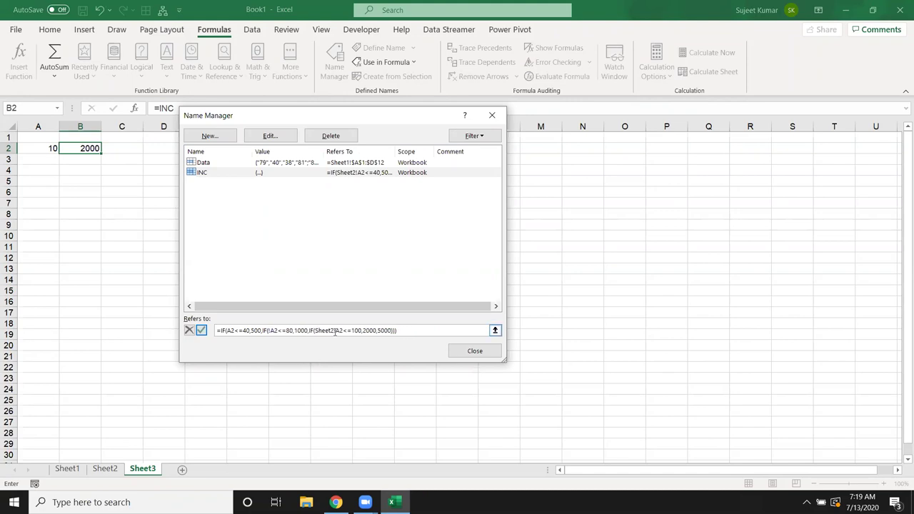
left_click(336, 330)
key("BackSpace")
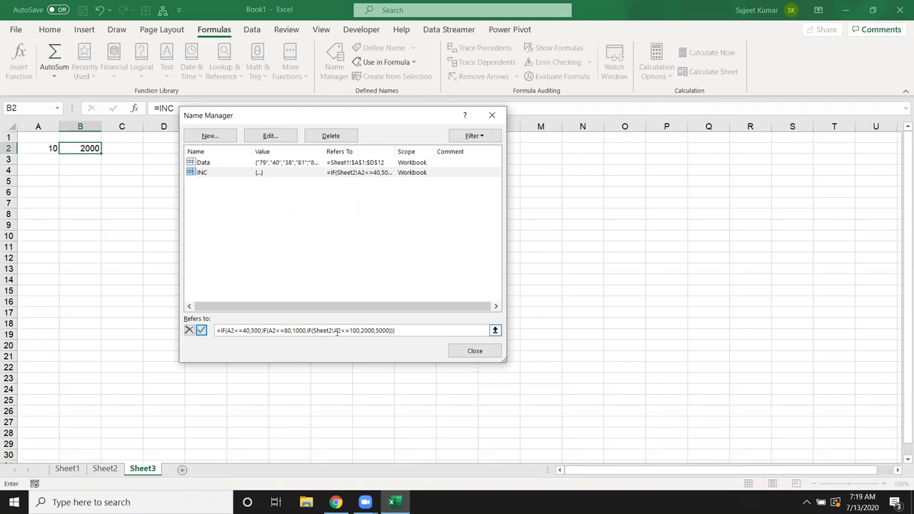
left_click(333, 330)
key("BackSpace")
key("BackSpace")
key("BackSpace")
key("BackSpace")
key("BackSpace")
key("BackSpace")
key("BackSpace")
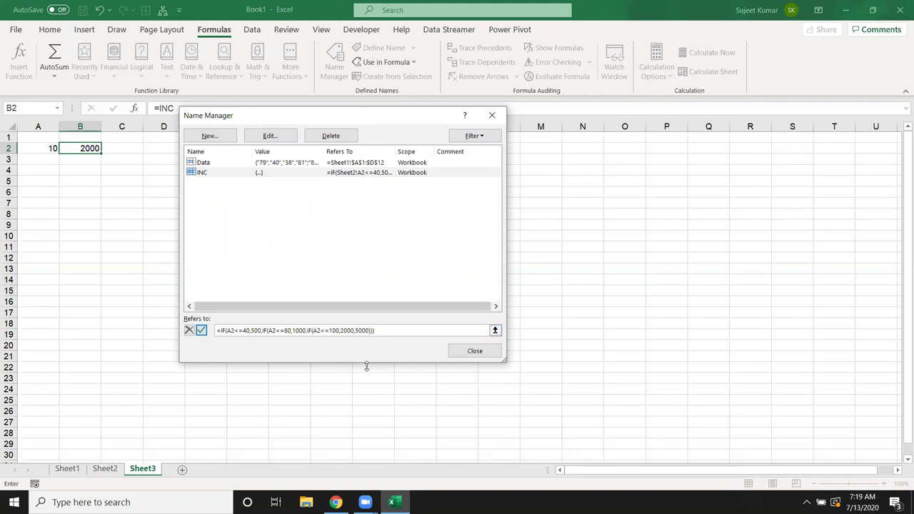
left_click(202, 331)
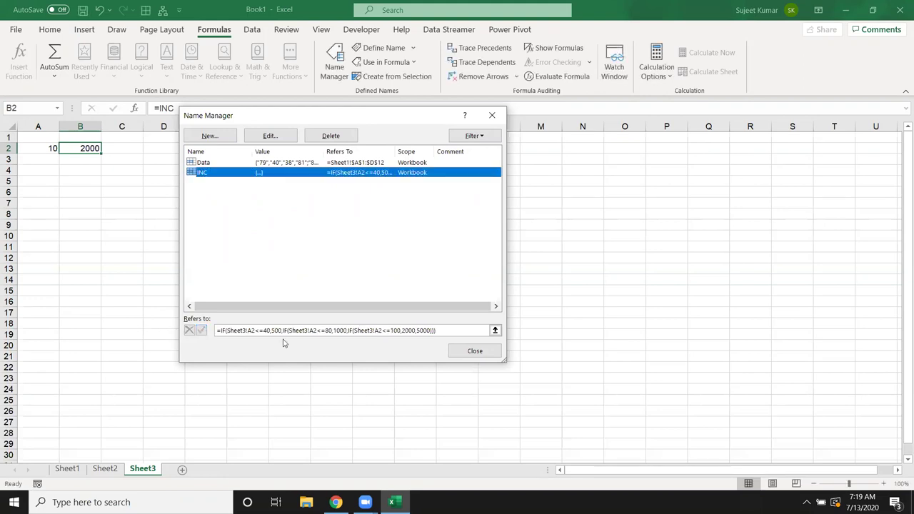
left_click(486, 353)
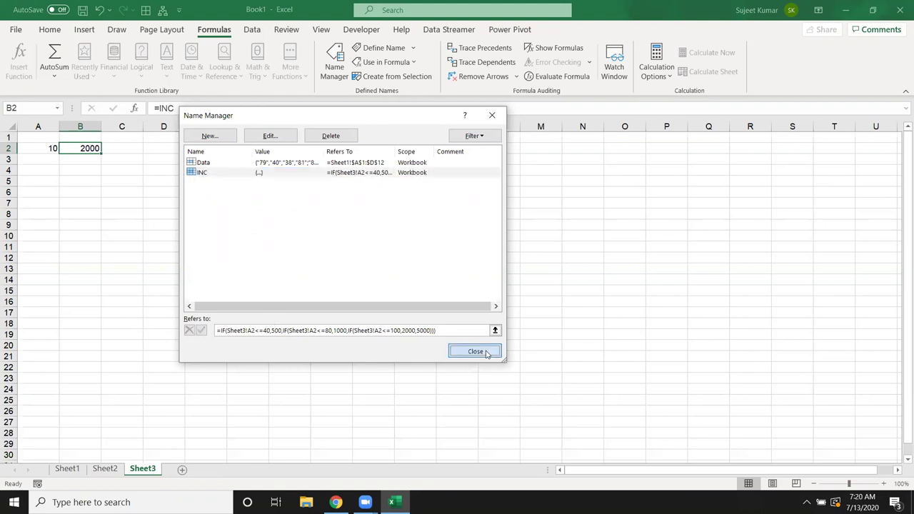
Check that Sheet2's INC cells now show 500, then return to Sheet3
left_click(107, 468)
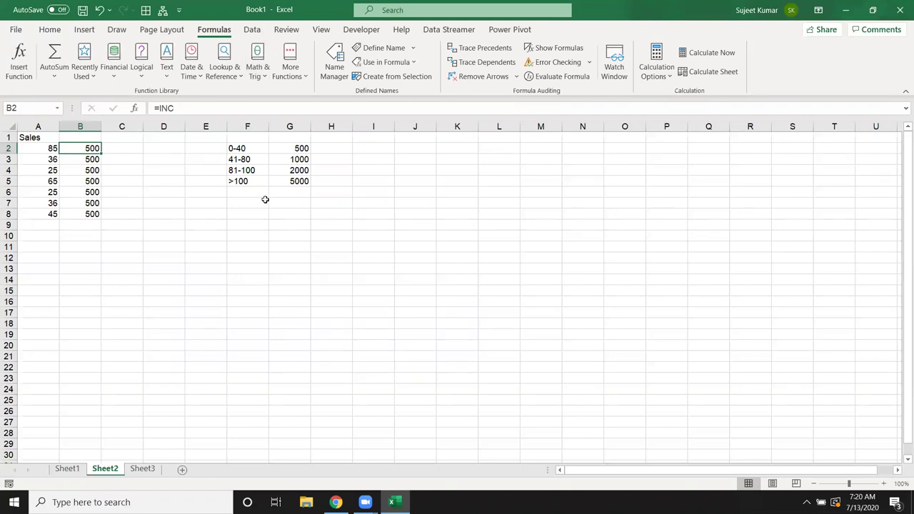
left_click(153, 470)
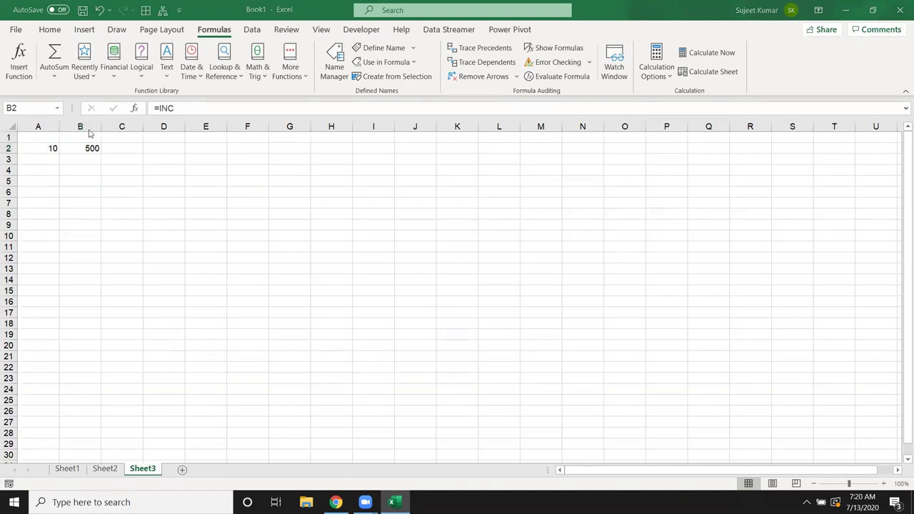
Clear A1:C5 and build a Name column in column A filled down with a repeating first name
left_click_drag(38, 137, 135, 179)
key("Delete")
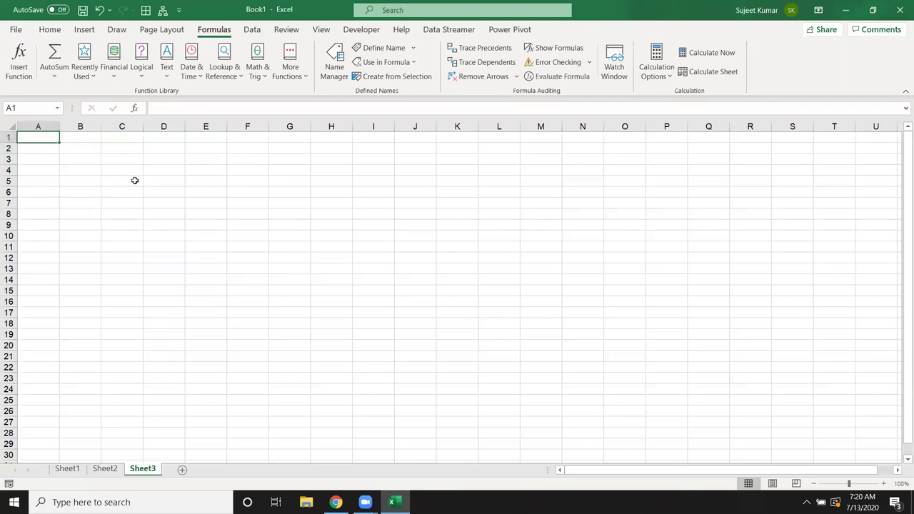
type("Name")
key("Return")
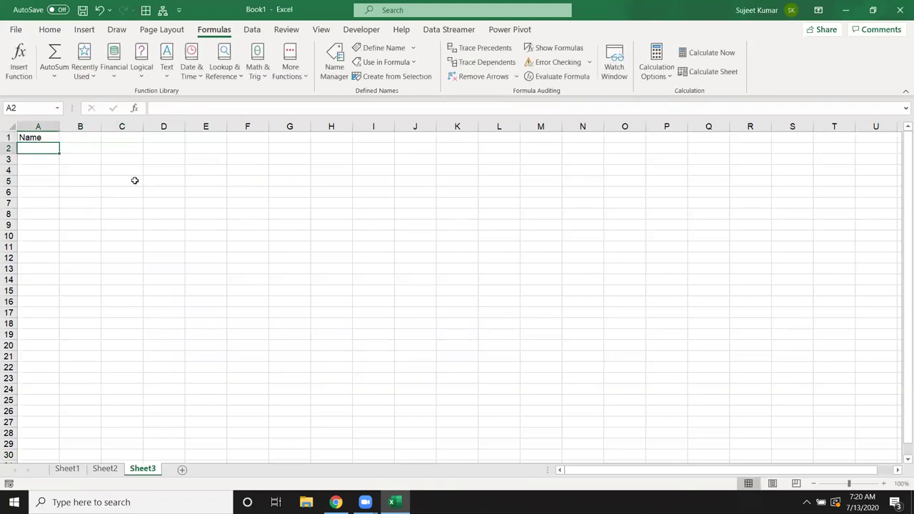
type("Puja")
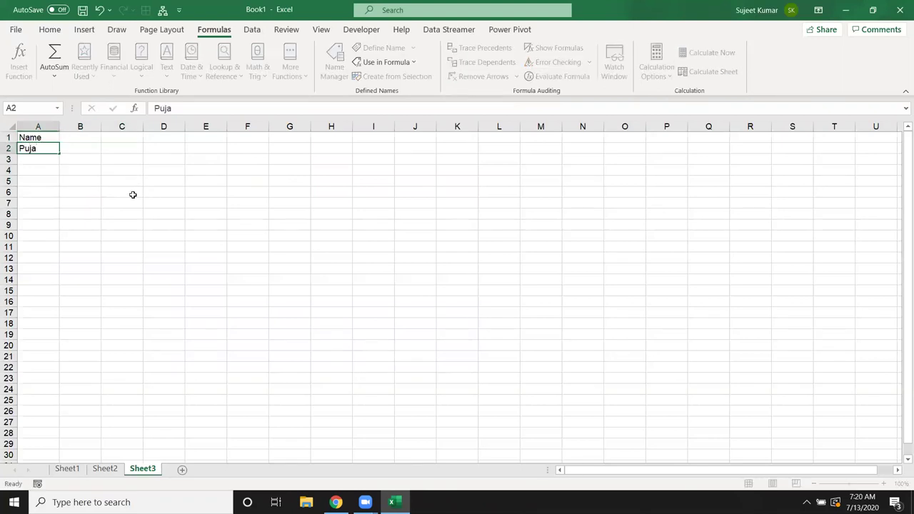
key("Return")
left_click(50, 148)
mouse_move(59, 153)
left_mouse_down()
mouse_move(61, 457)
mouse_move(14, 500)
left_mouse_up()
Add month headers Jan through Oct across B1:K1
key("ctrl+Home")
key("Right")
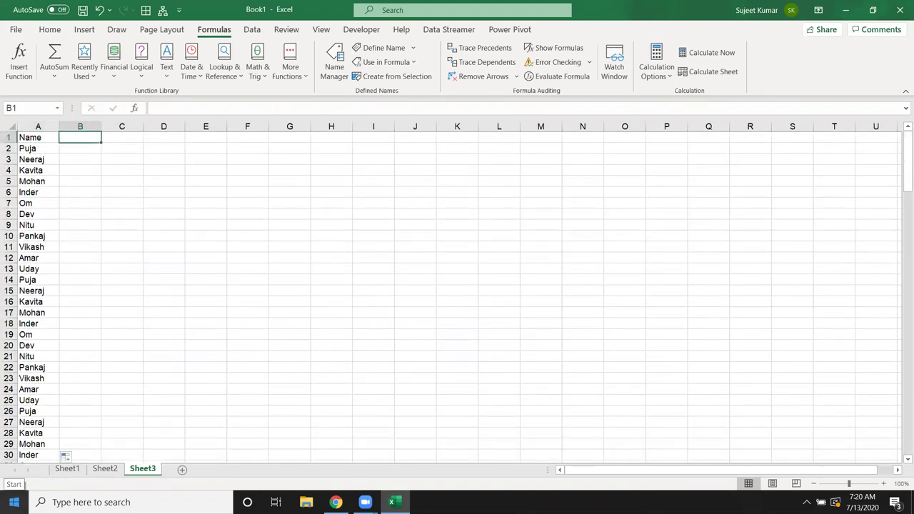
type("Jan")
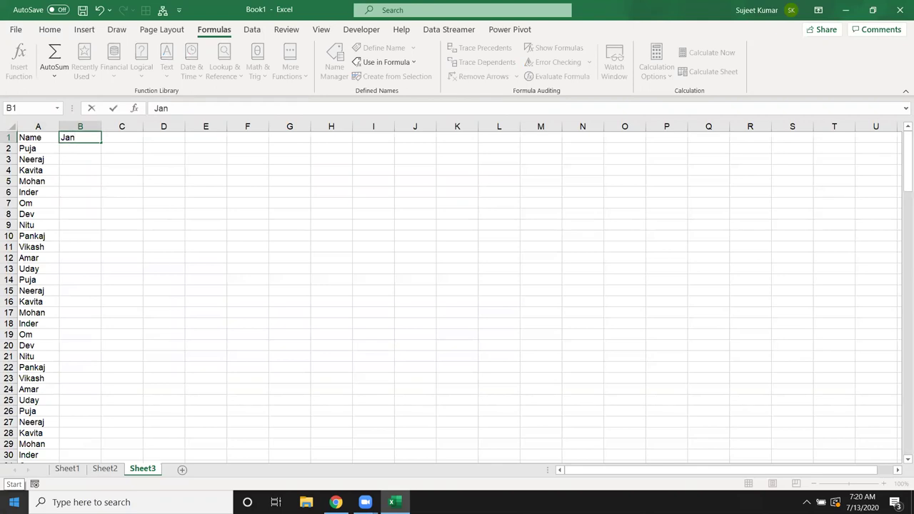
left_click(71, 192)
left_click(96, 138)
left_click_drag(101, 142, 471, 153)
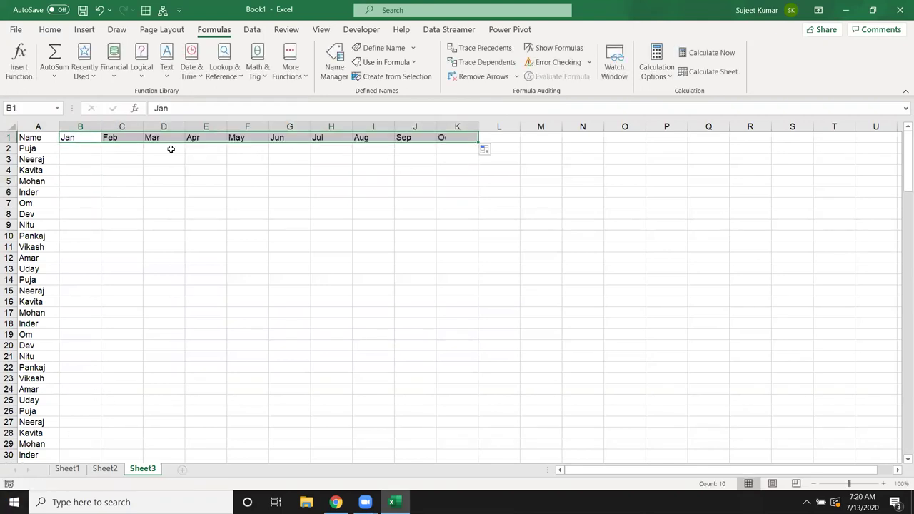
left_click_drag(94, 156, 92, 153)
left_click(93, 152)
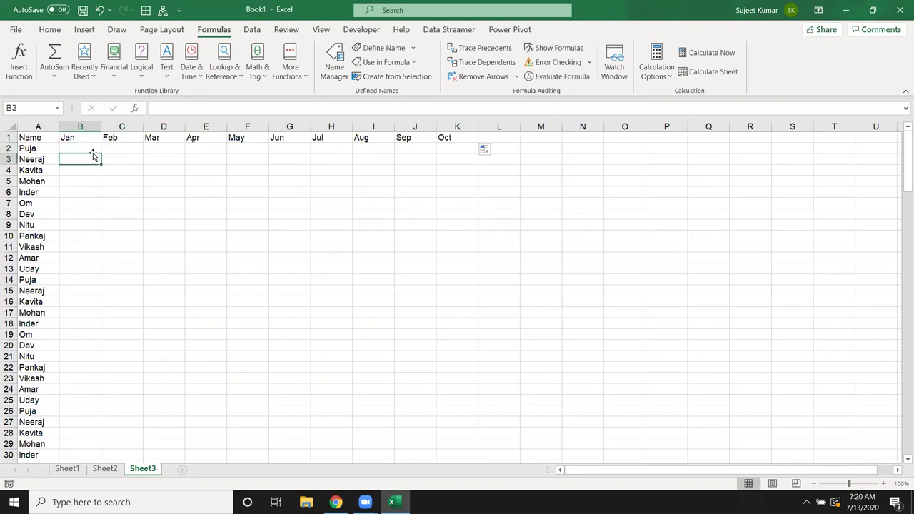
Fill B2:K for every name with =RANDBETWEEN(10,90) random scores
type("=ra")
key("Down")
key("Down")
key("Down")
key("Tab")
type("10")
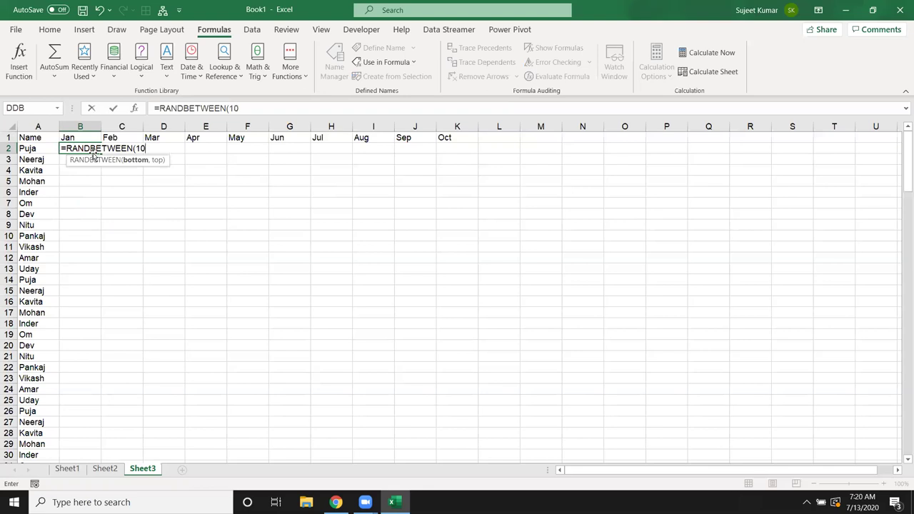
type(",90")
key("ctrl+Return")
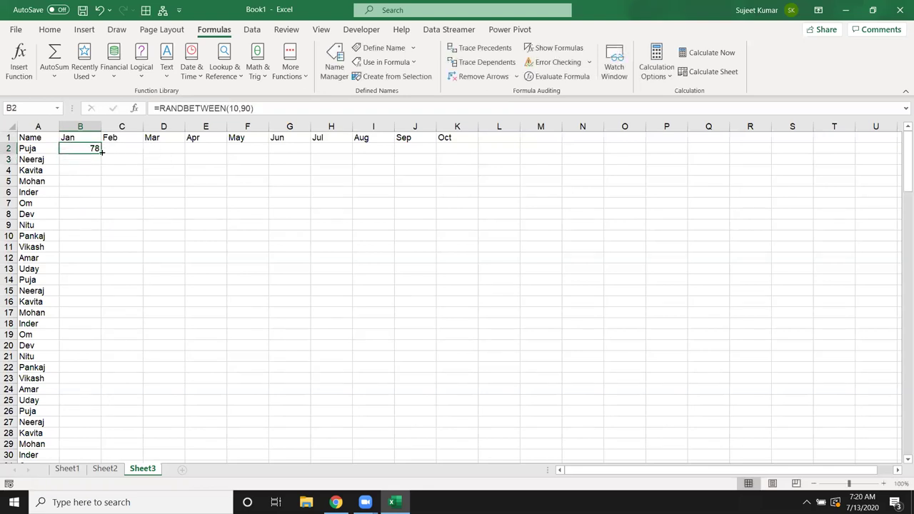
left_click_drag(101, 153, 476, 140)
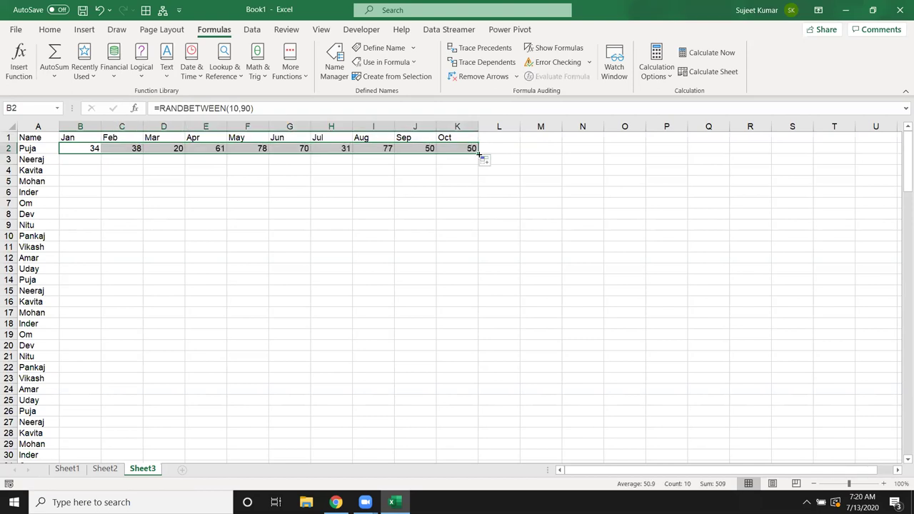
double_click(479, 154)
Copy the score block and paste it back as values, then select A1
key("ctrl+c")
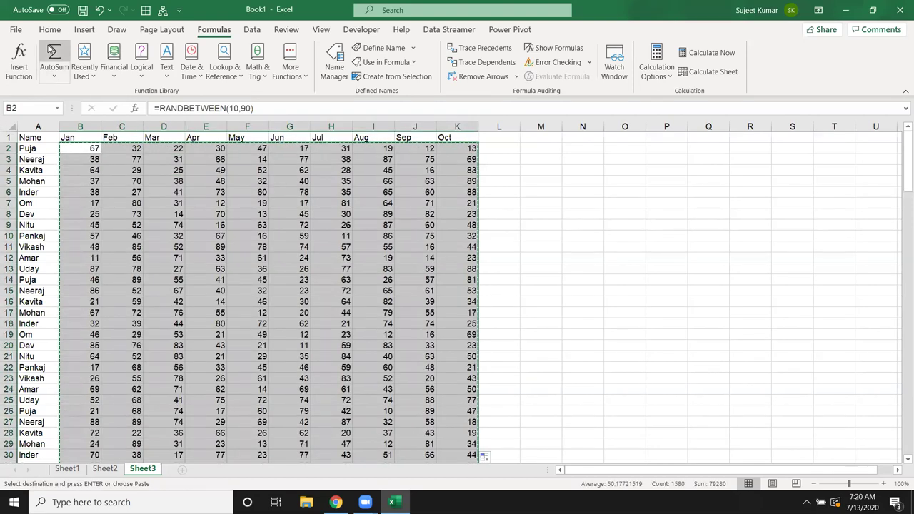
left_click(49, 30)
left_click(17, 75)
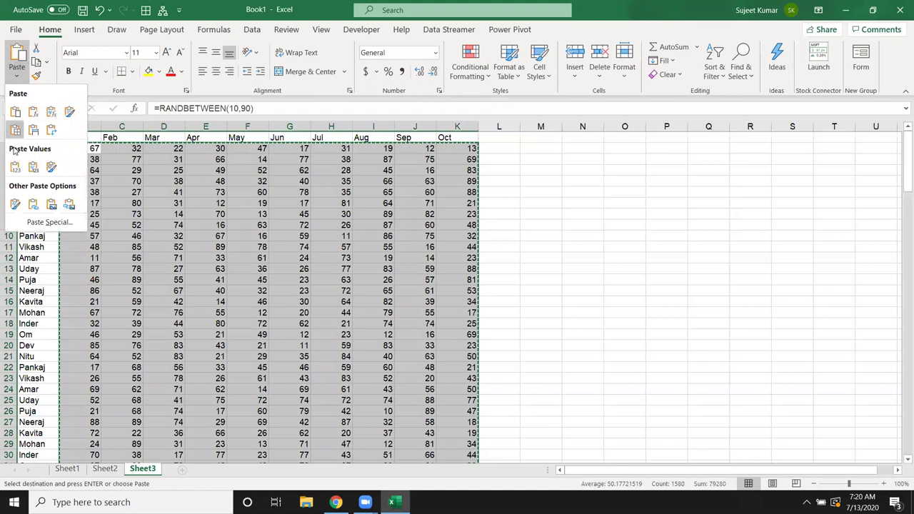
left_click(15, 167)
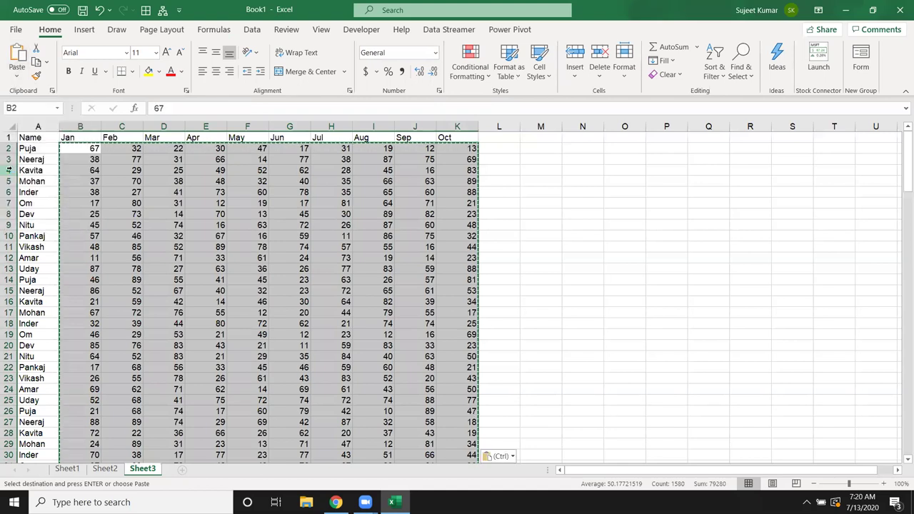
left_click(121, 180)
key("Escape")
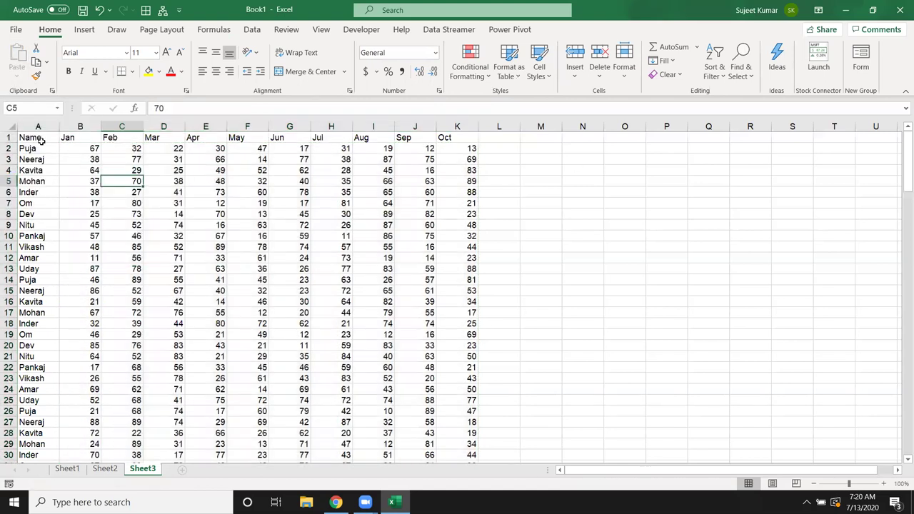
left_click(41, 141)
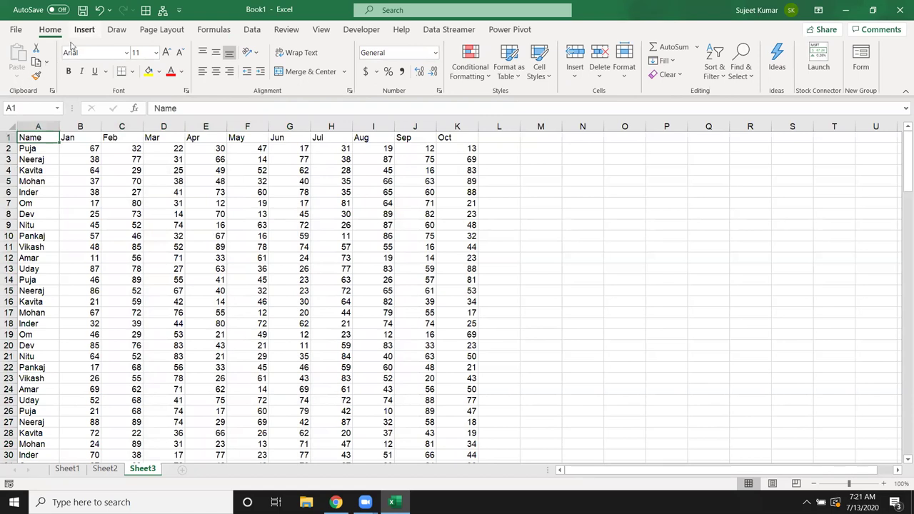
Create a PivotTable on a new sheet with Name in Rows and Sum of Aug in Values
left_click(84, 30)
left_click(21, 61)
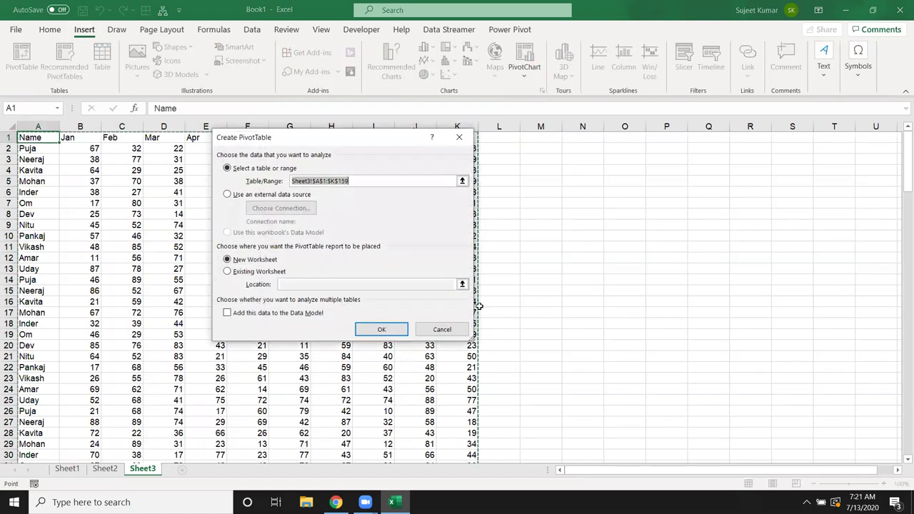
left_click(357, 330)
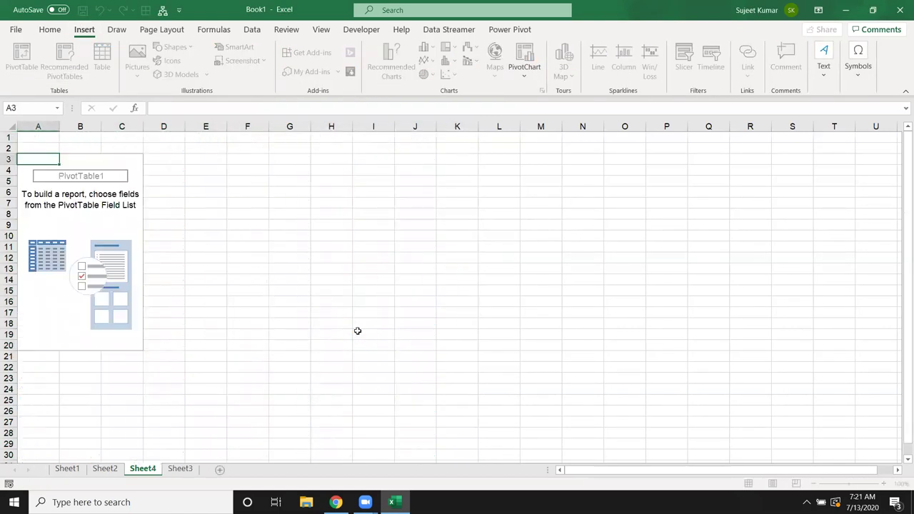
left_click_drag(753, 197, 758, 426)
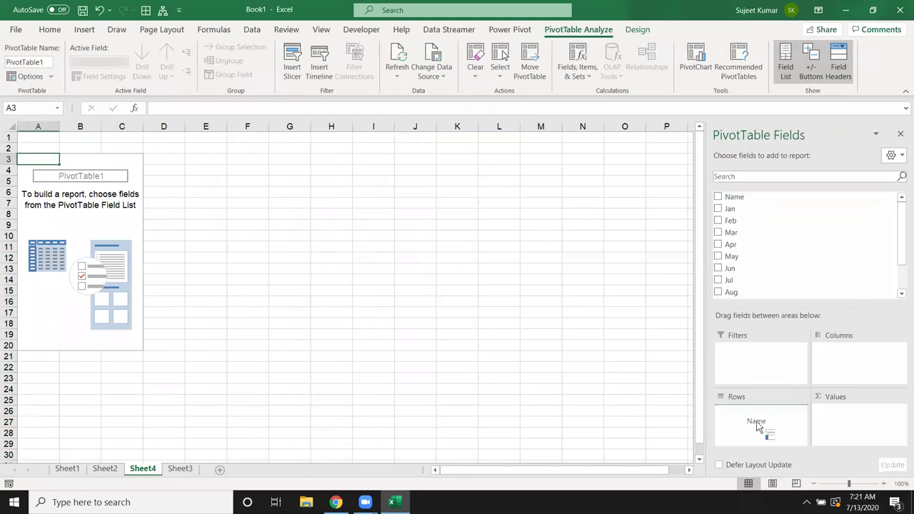
left_click_drag(740, 292, 834, 424)
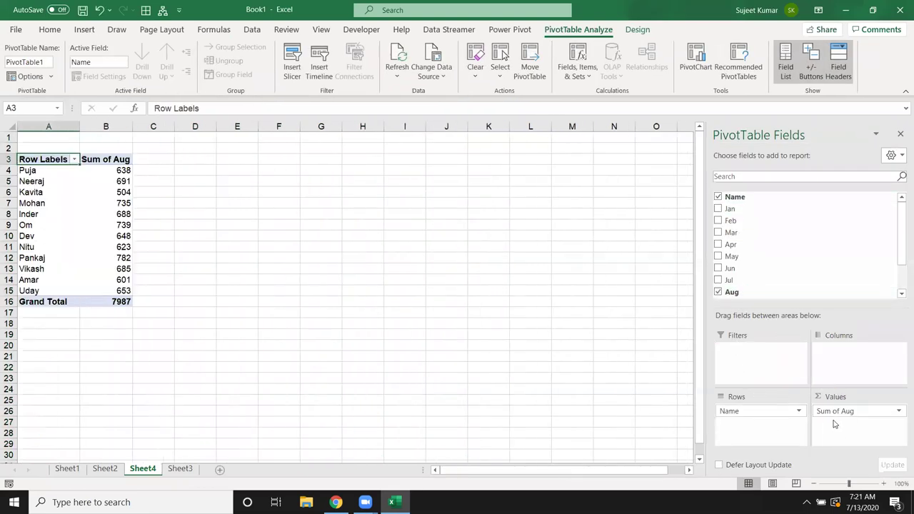
left_click(105, 469)
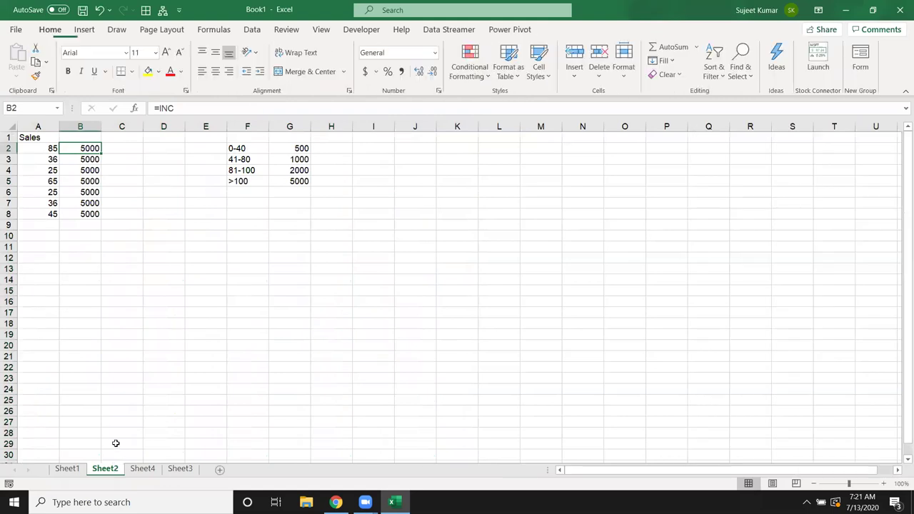
Copy Sheet3's data rows A2:K159 and paste them again starting at A160
left_click(156, 470)
left_click(179, 469)
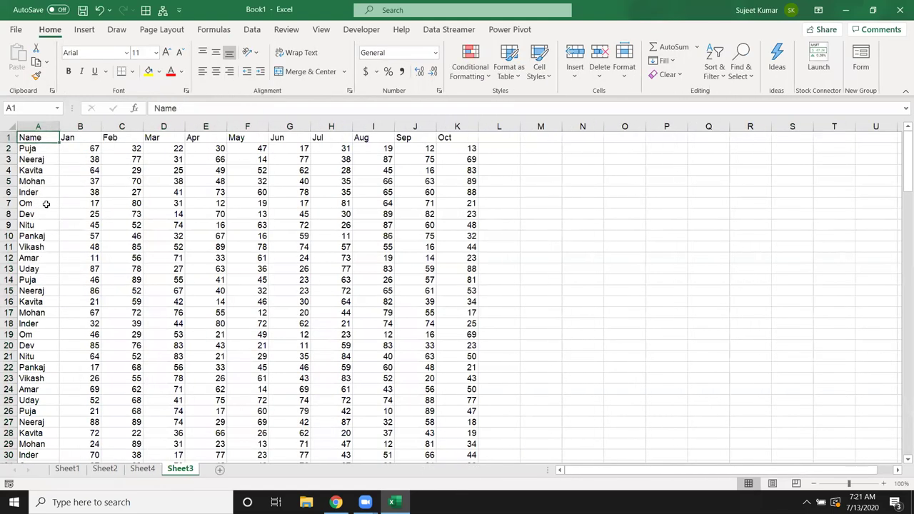
key("Down")
key("ctrl+shift+Right")
key("ctrl+shift+Down")
key("ctrl+c")
key("ctrl+Down")
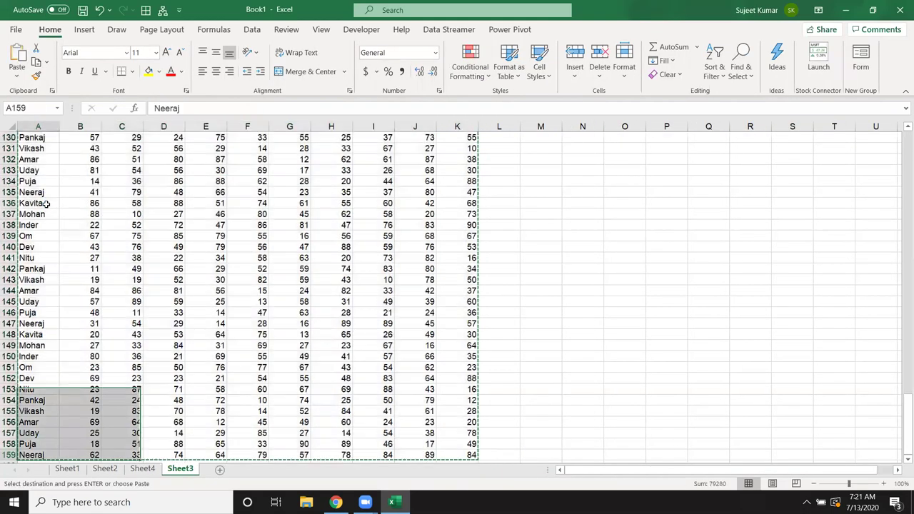
key("Down")
key("ctrl+v")
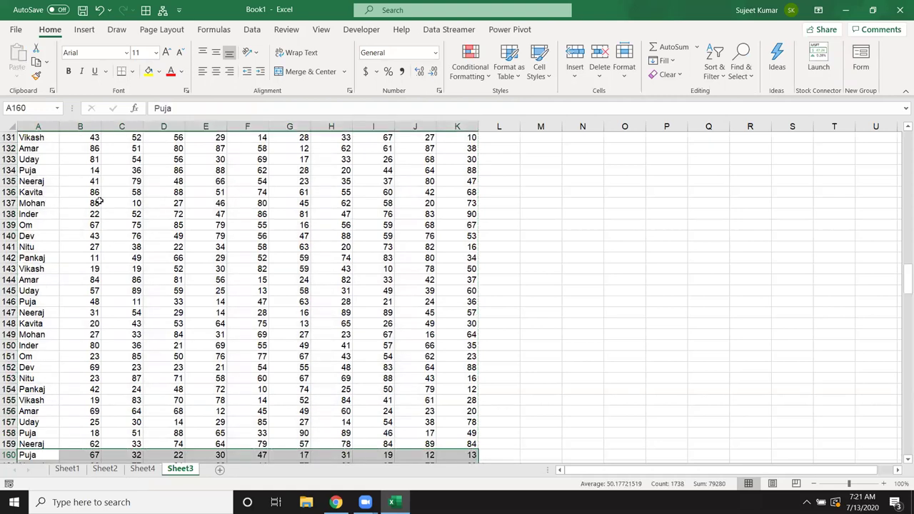
Change the PivotTable's data source to Sheet3!$A$1:$K$317
left_click(142, 468)
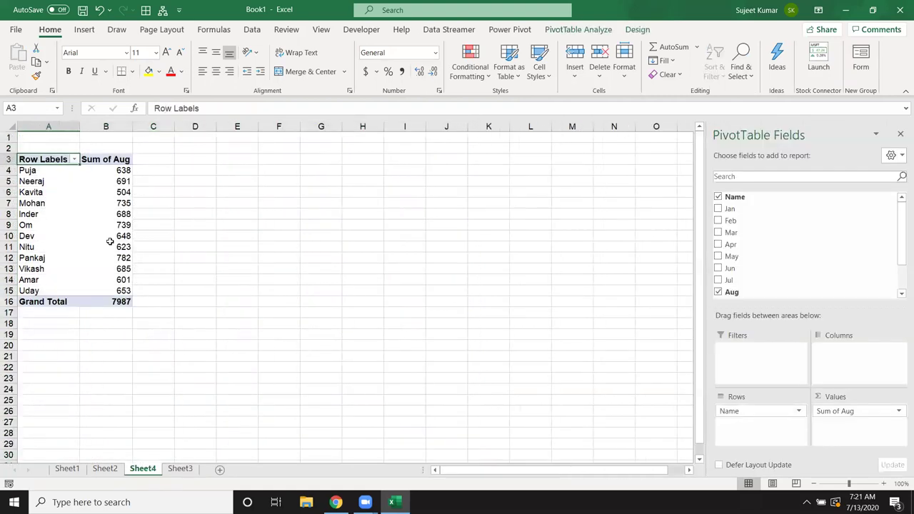
left_click(571, 32)
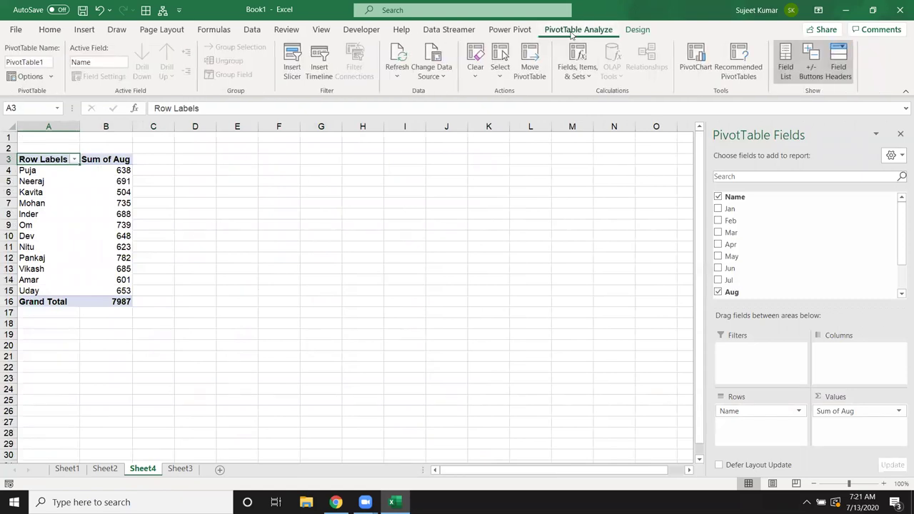
left_click(435, 79)
left_click(438, 96)
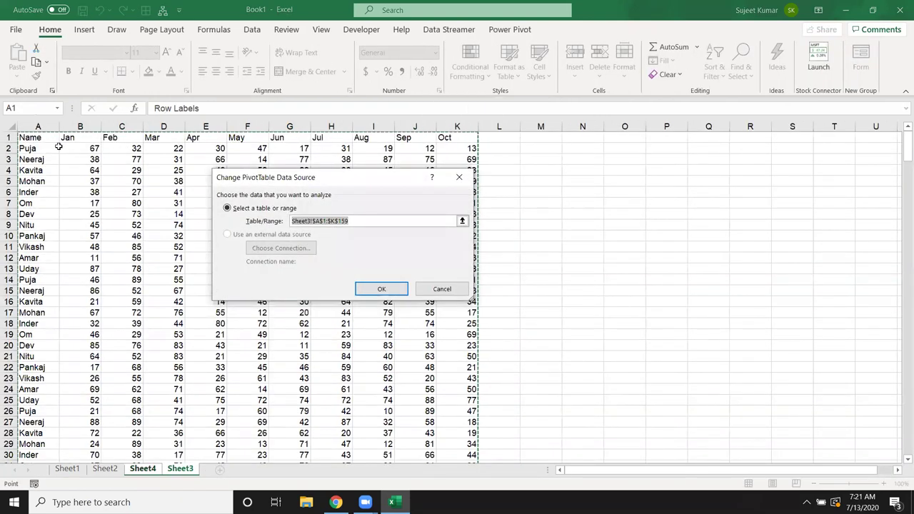
left_click(40, 138)
key("ctrl+shift+Right")
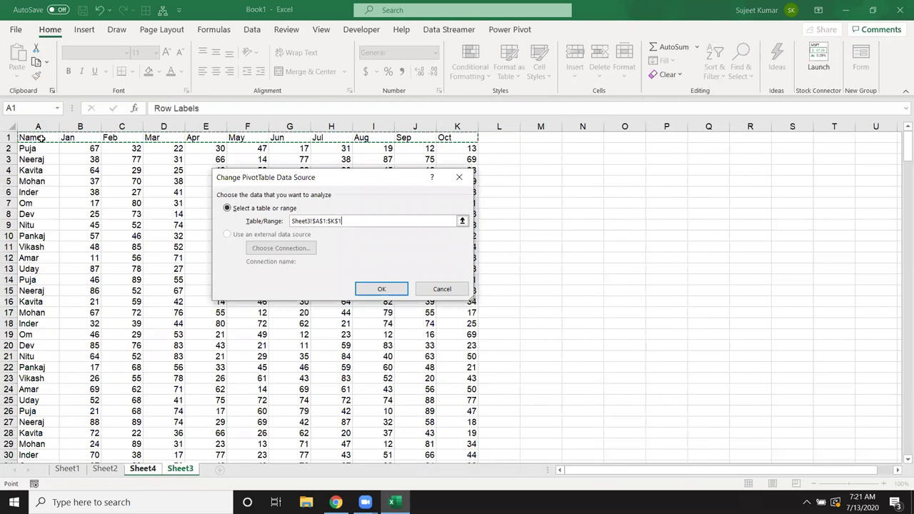
key("ctrl+shift+Down")
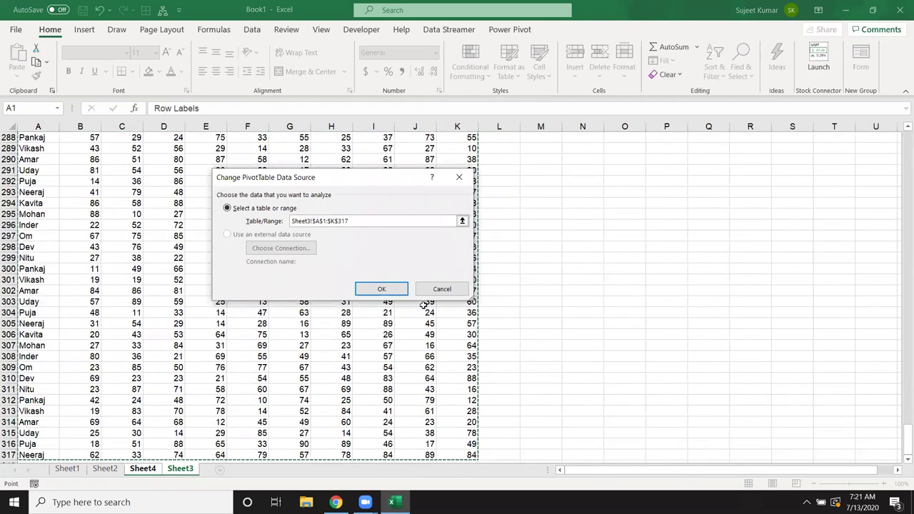
left_click(389, 293)
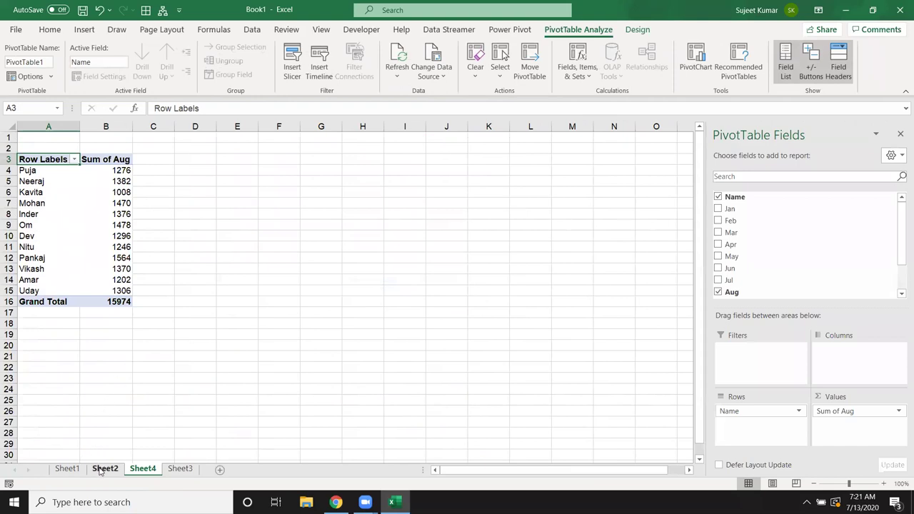
Return to Sheet3's data and go back to its top-left cell
left_click(181, 468)
scroll(451, 276, "down", 1)
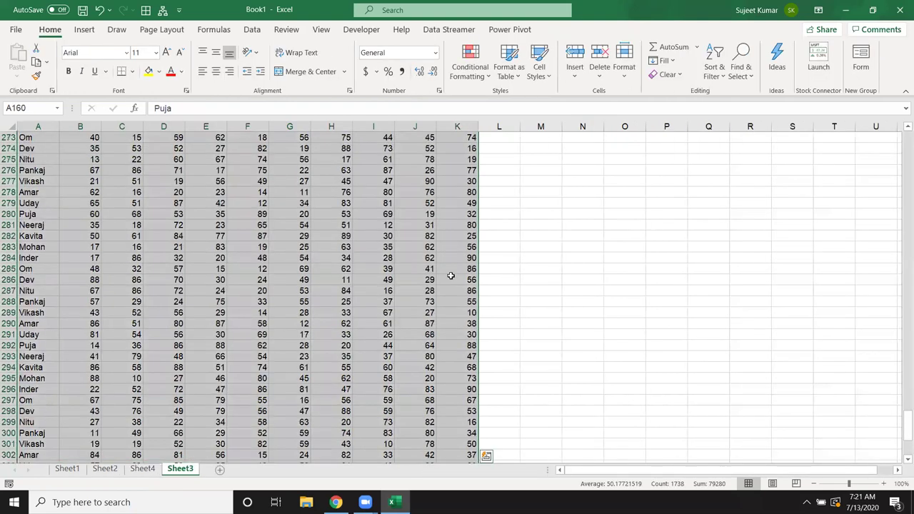
scroll(451, 276, "up", 4)
scroll(450, 275, "up", 3)
scroll(451, 277, "up", 3)
key("ctrl+Home")
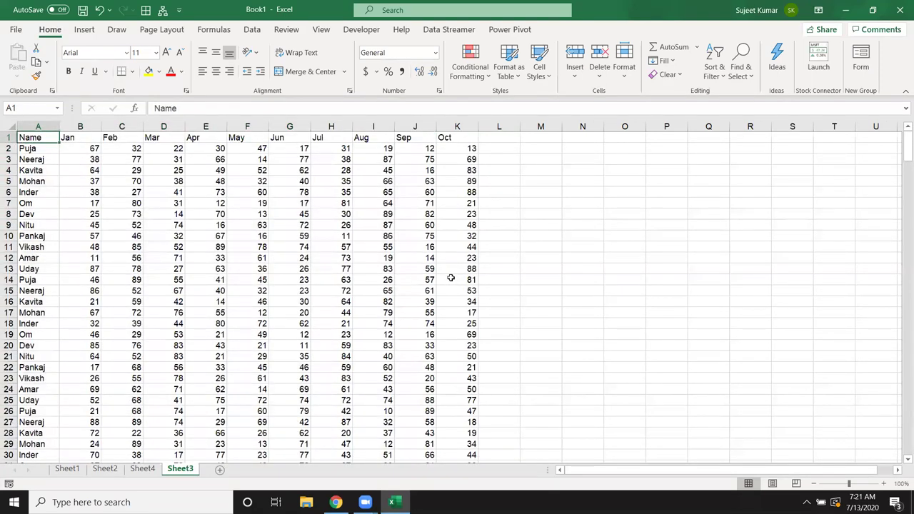
Enter =OFFSET(A1,1,2) in M3, which returns 32
left_click(534, 158)
type("=of")
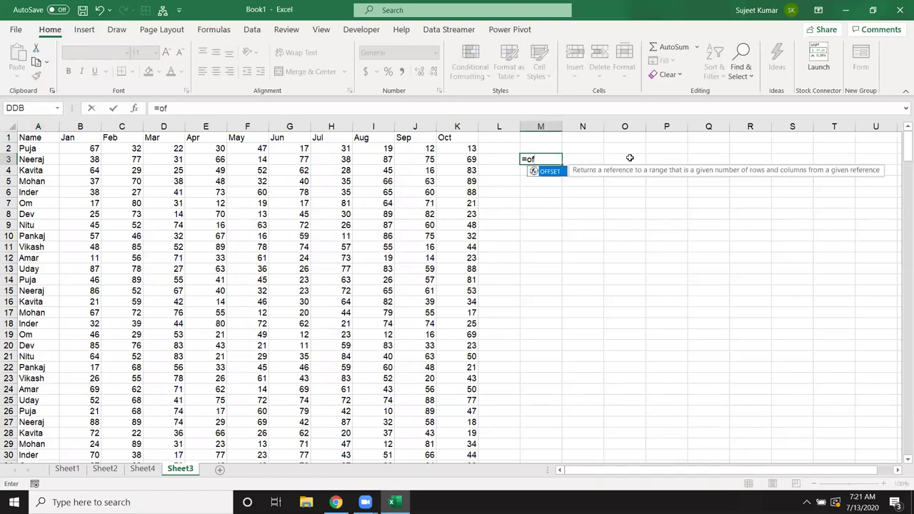
key("Tab")
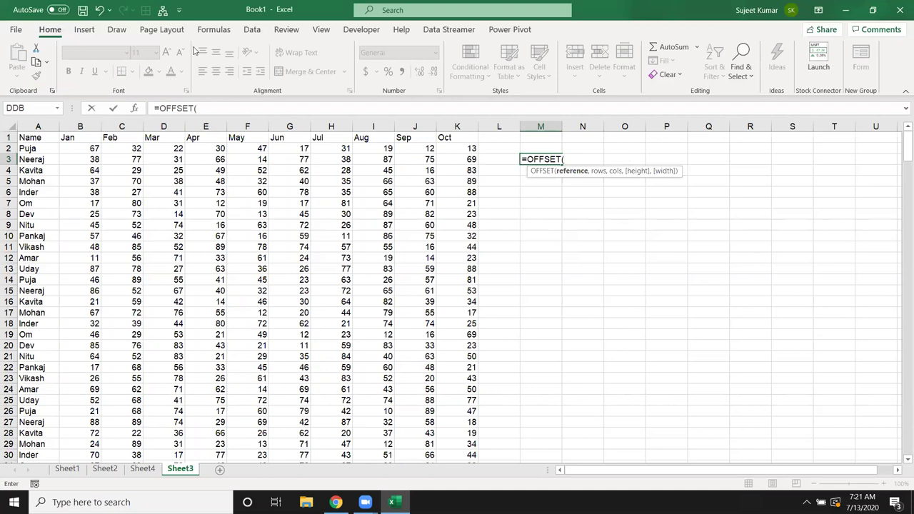
left_click(43, 137)
type(",")
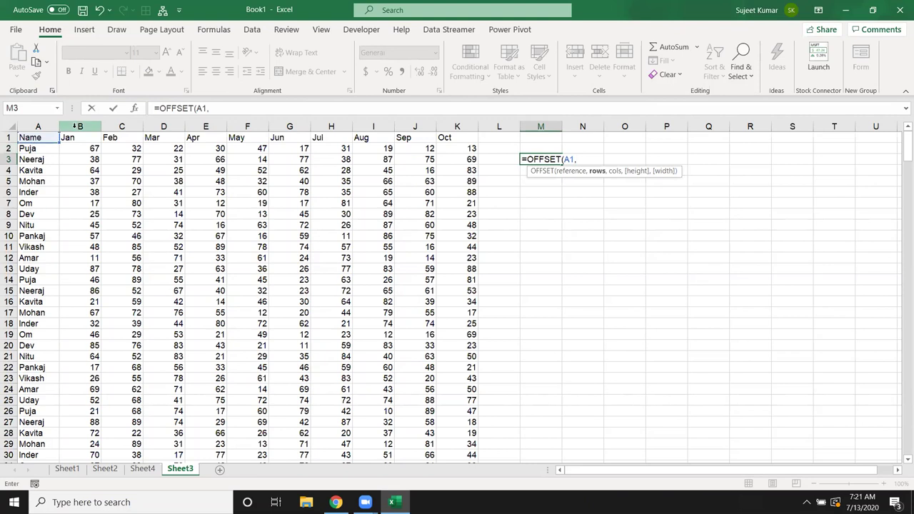
type("1,2")
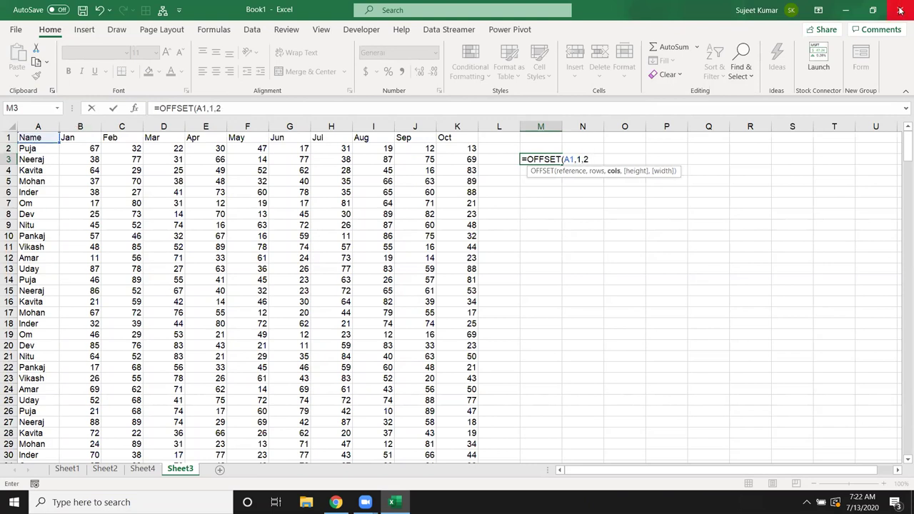
key("ctrl+Return")
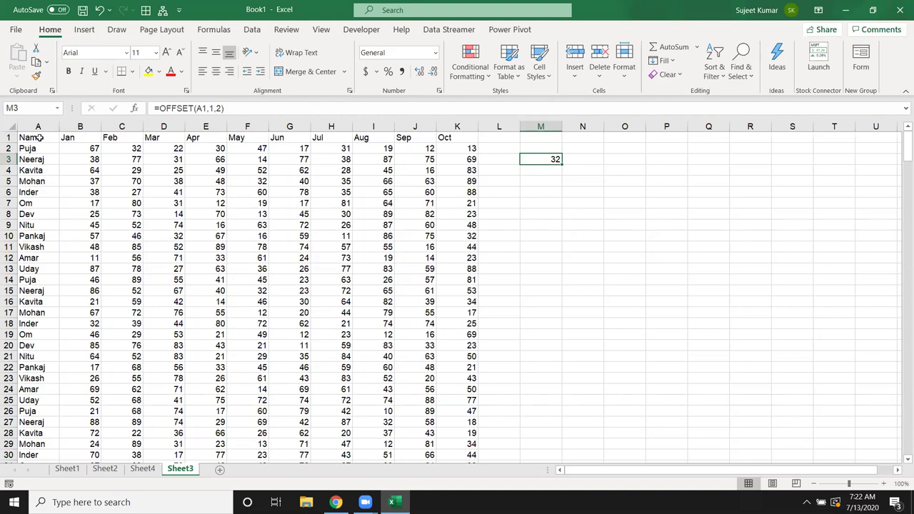
Trace the offset from A1 down one row and right two columns to C2, then reselect M3
left_click(40, 138)
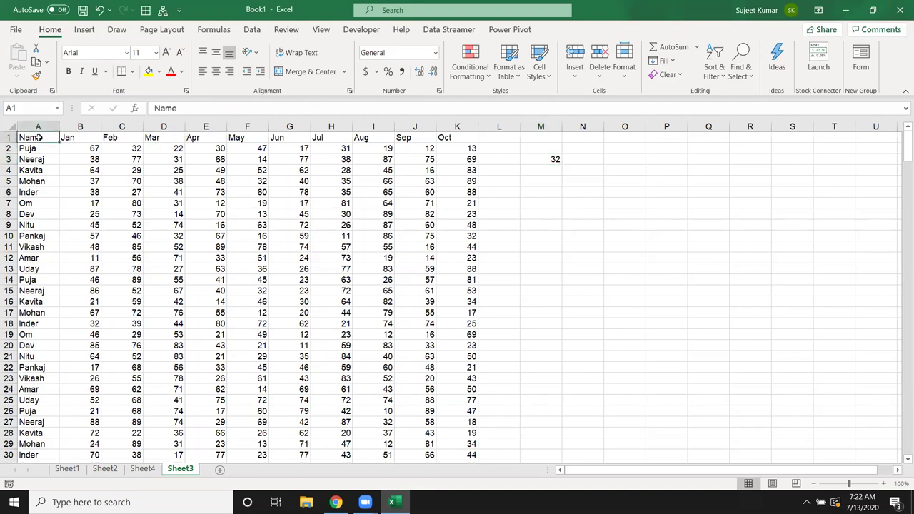
key("Down")
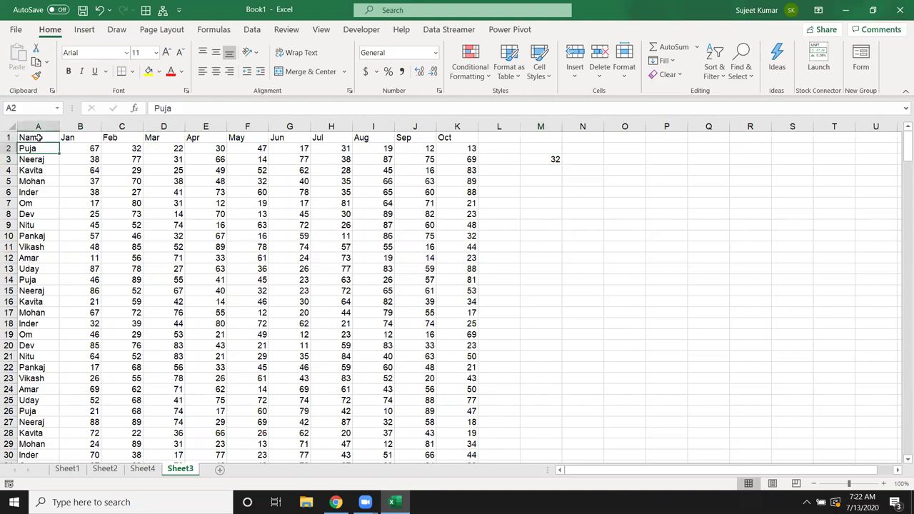
key("Right")
key("Right")
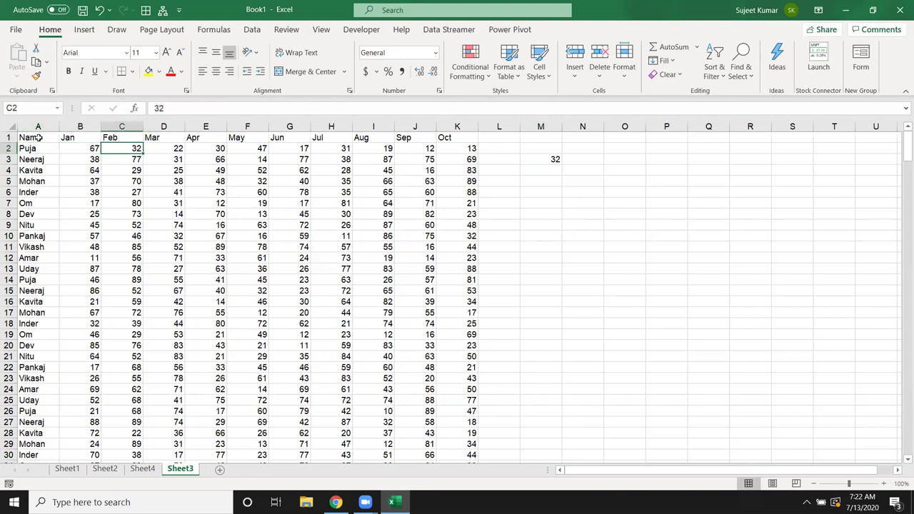
left_click(544, 163)
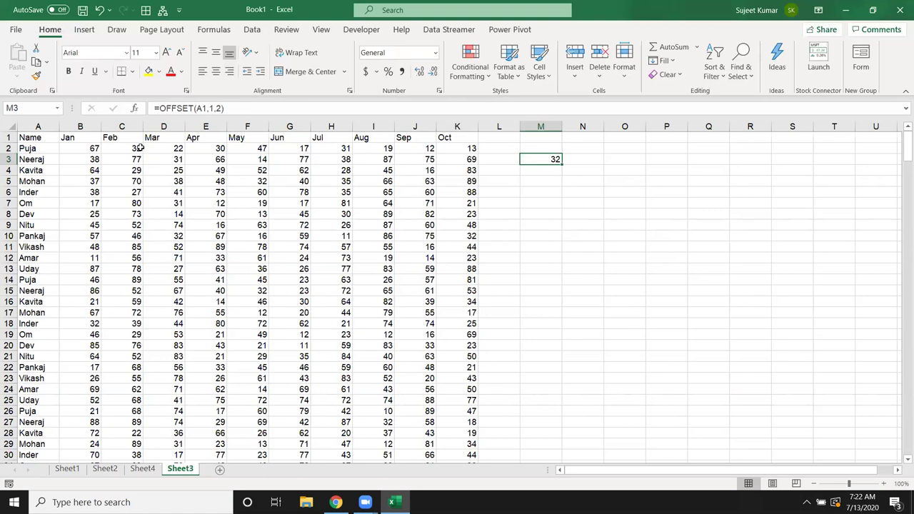
Add height and width 2 to M3's formula, making =OFFSET(A1,1,2,2,2)
double_click(546, 157)
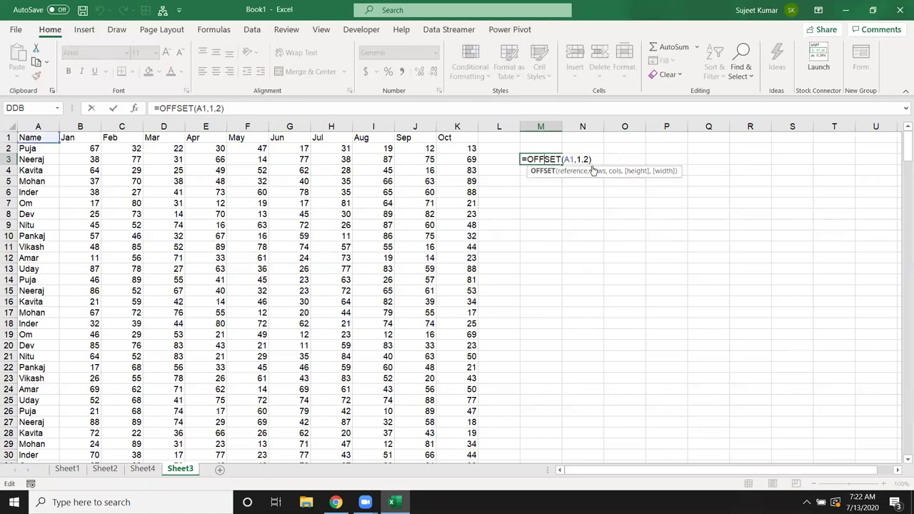
key("Left")
type(",2,2")
key("Return")
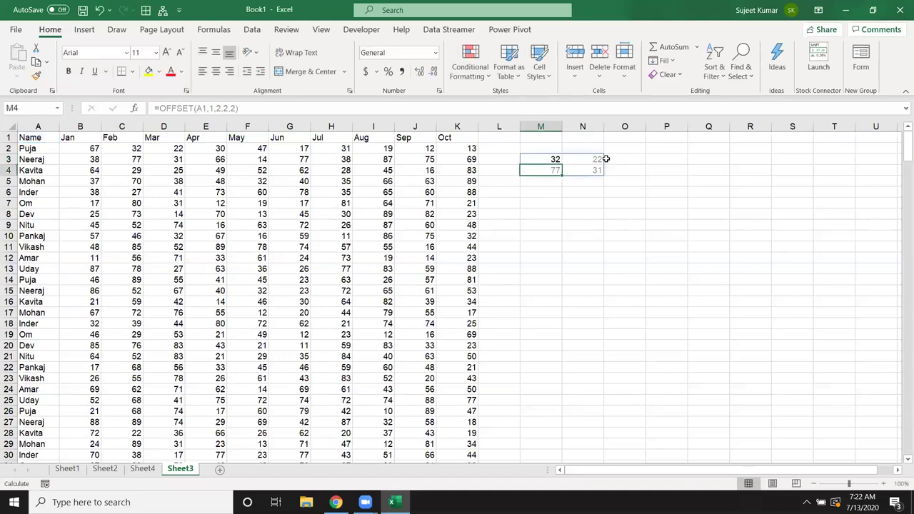
left_click(549, 159)
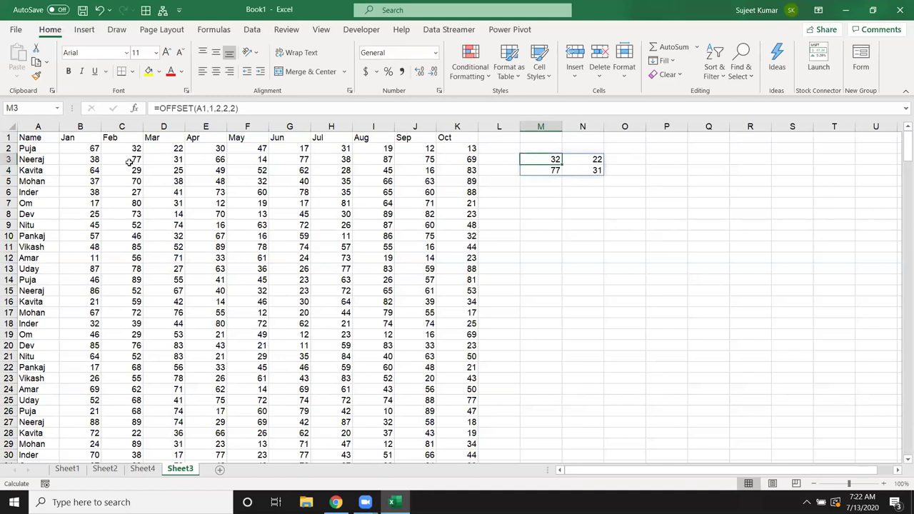
Wrap it in SUM to show 162, and open Evaluate Formula for M3
left_click(160, 108)
type("SUM(")
key("Return")
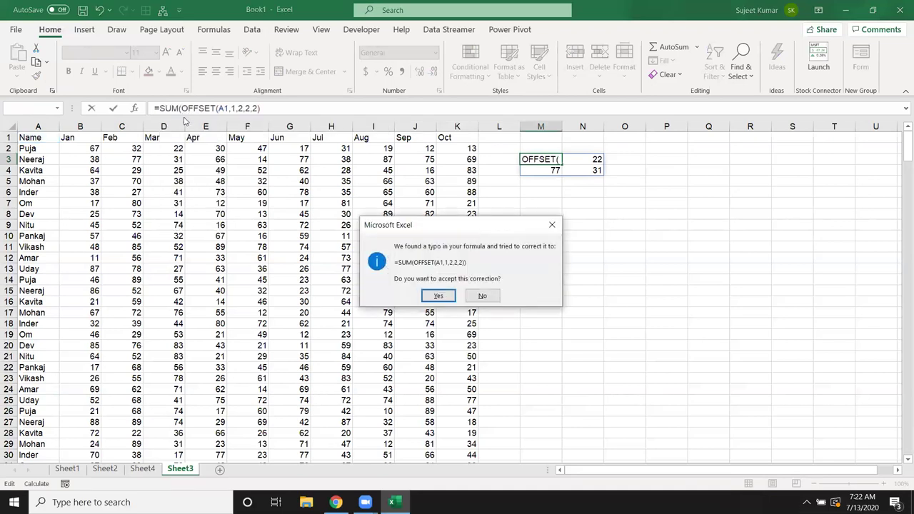
key("Return")
left_click(548, 158)
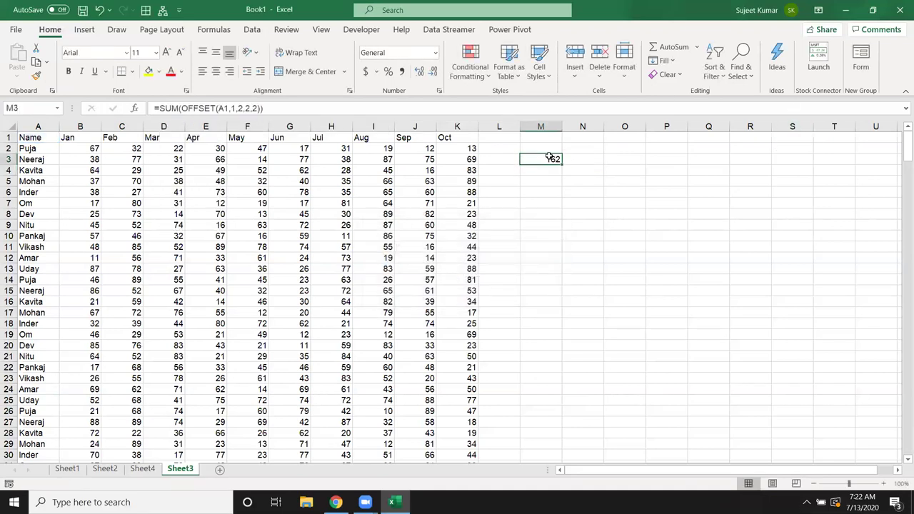
left_click(250, 30)
left_click(213, 29)
left_click(553, 75)
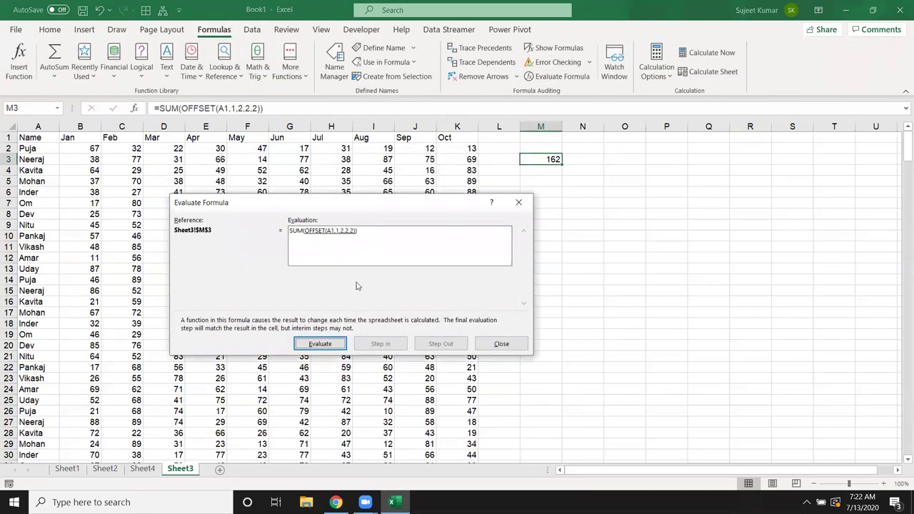
Evaluate the OFFSET down to SUM($C$2:$D$3), close the evaluator, and reopen M3 for editing
left_click(326, 345)
left_click(503, 345)
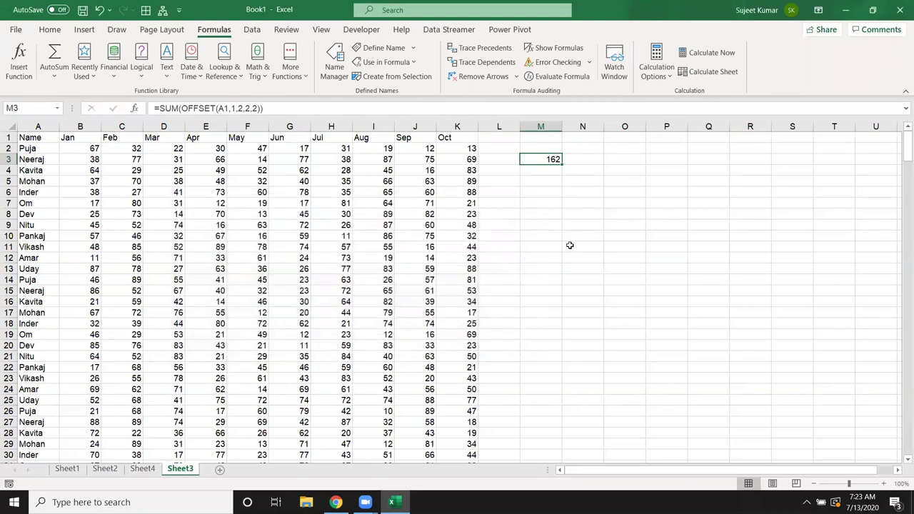
double_click(556, 161)
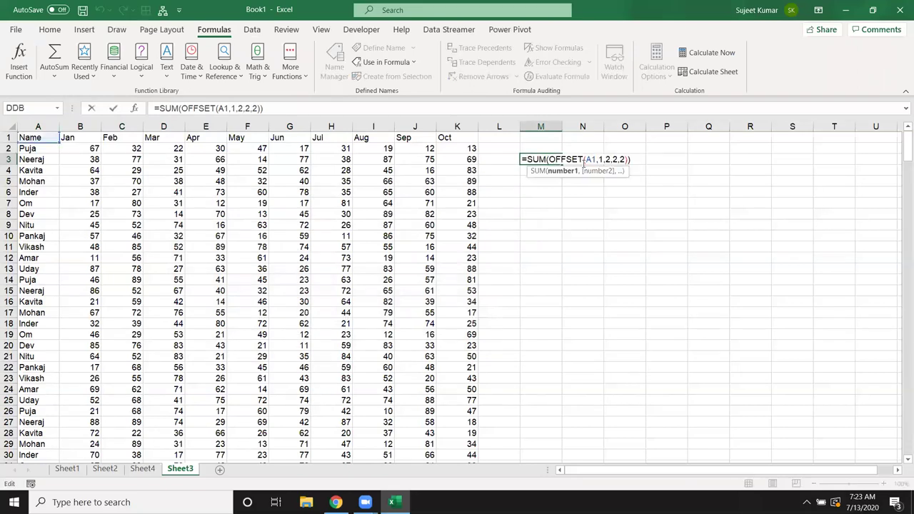
Change M3's OFFSET rows and cols arguments to 0
double_click(600, 160)
type("0")
key("Right")
type("0")
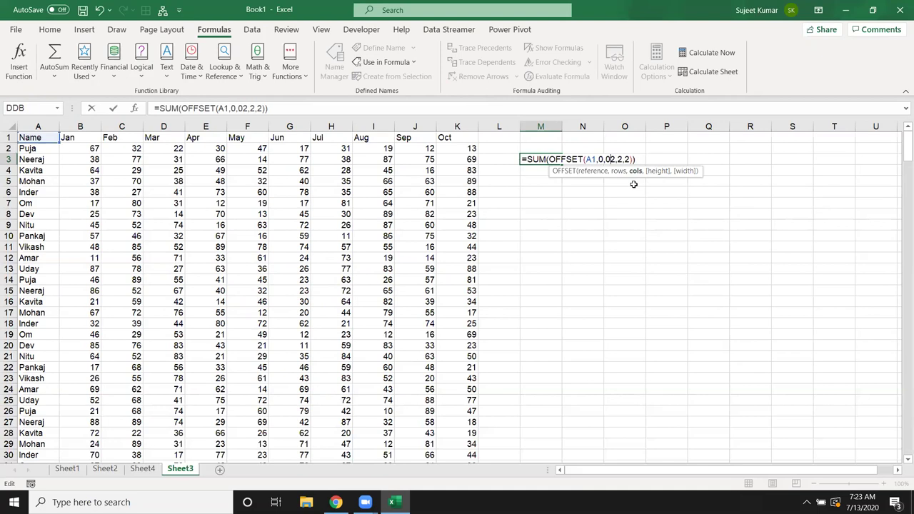
key("Delete")
Replace the height argument with COUNTA(A:A)
double_click(616, 159)
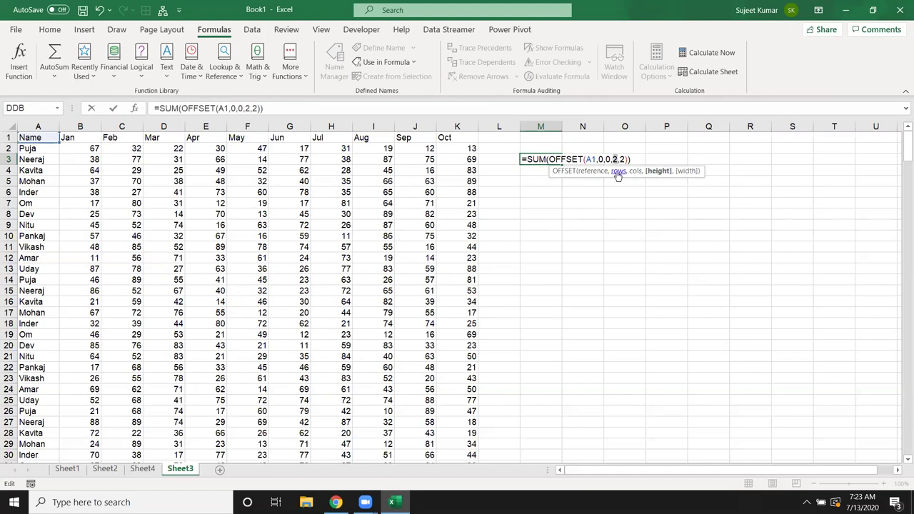
type("co")
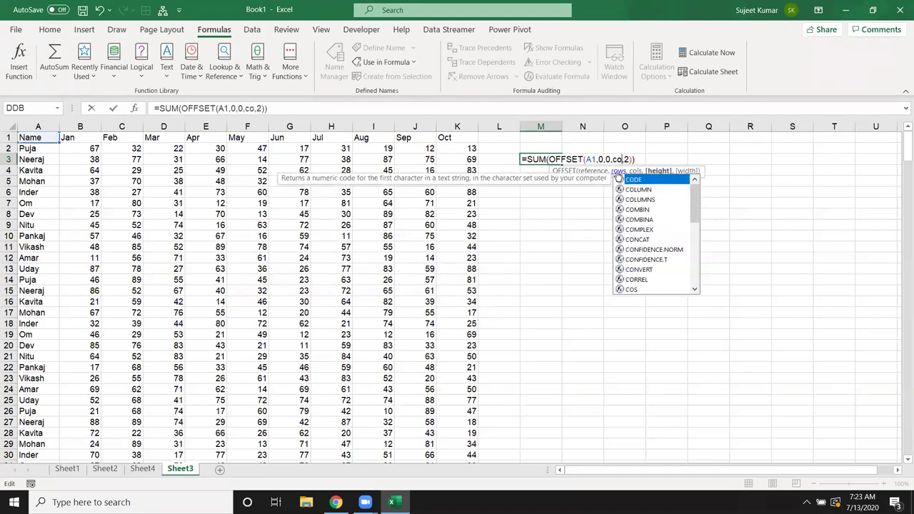
type("u")
key("Down")
key("Tab")
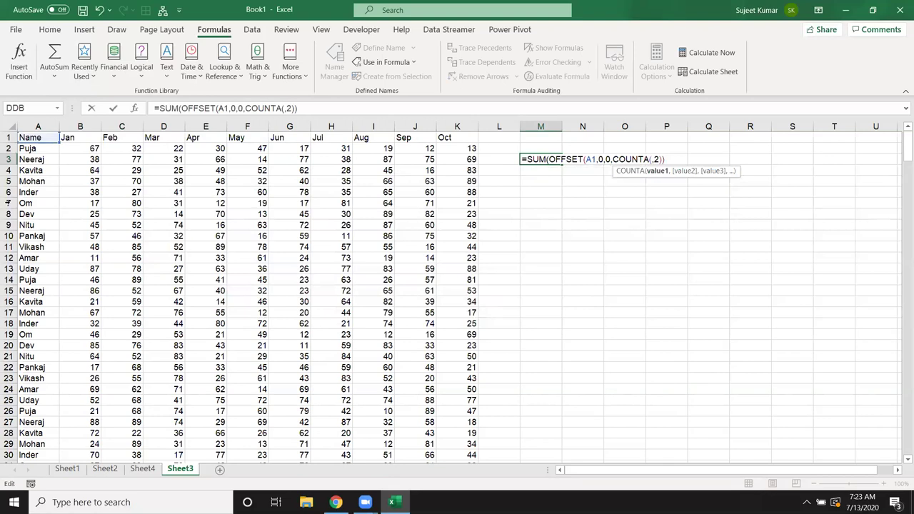
left_click(38, 127)
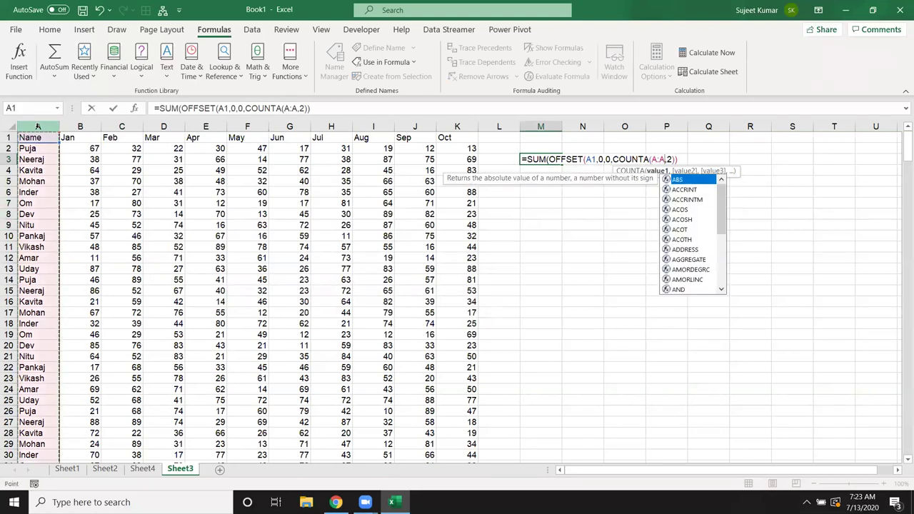
type(")")
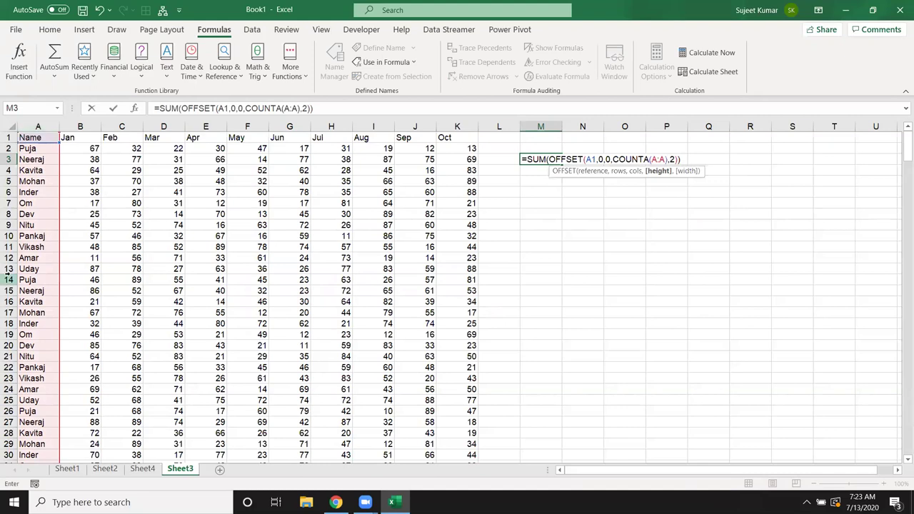
Replace the width argument with COUNTA(1:1) and commit, totalling the table to 158560
double_click(672, 159)
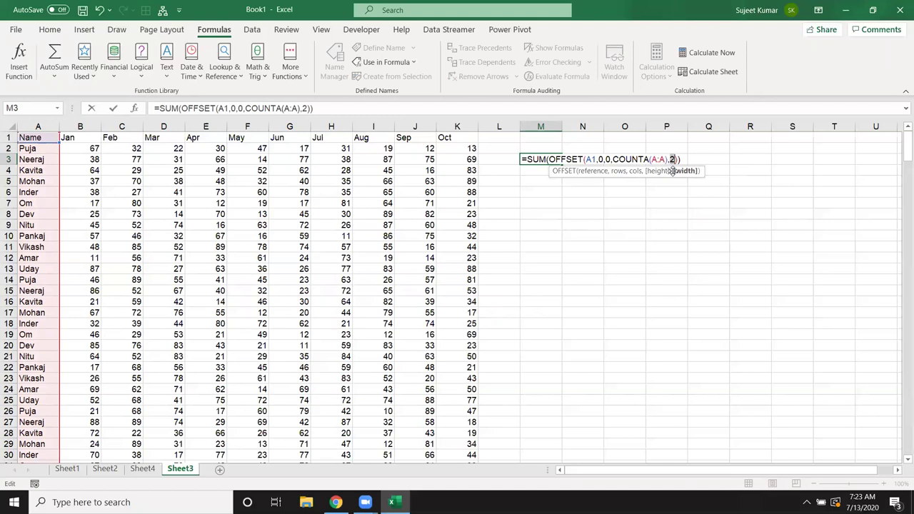
type("cou")
key("Down")
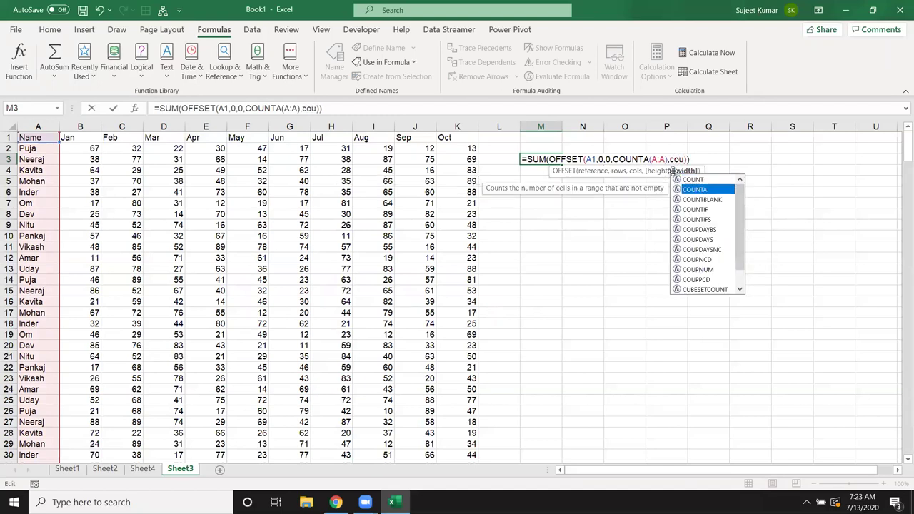
key("Tab")
left_click(9, 135)
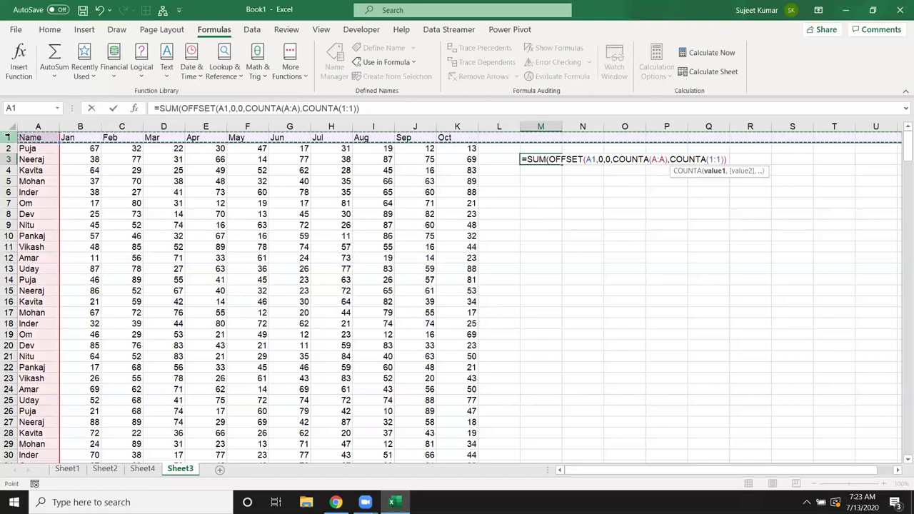
type(")")
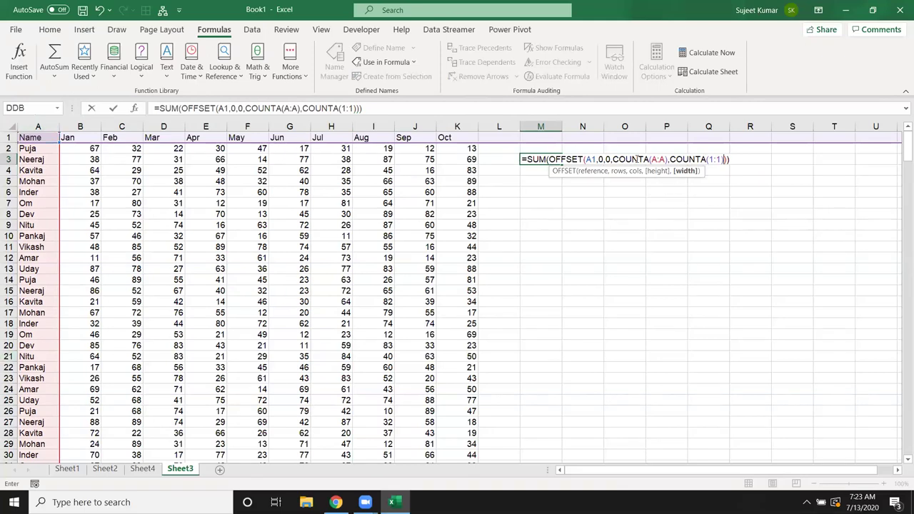
key("Return")
left_click_drag(544, 152, 541, 160)
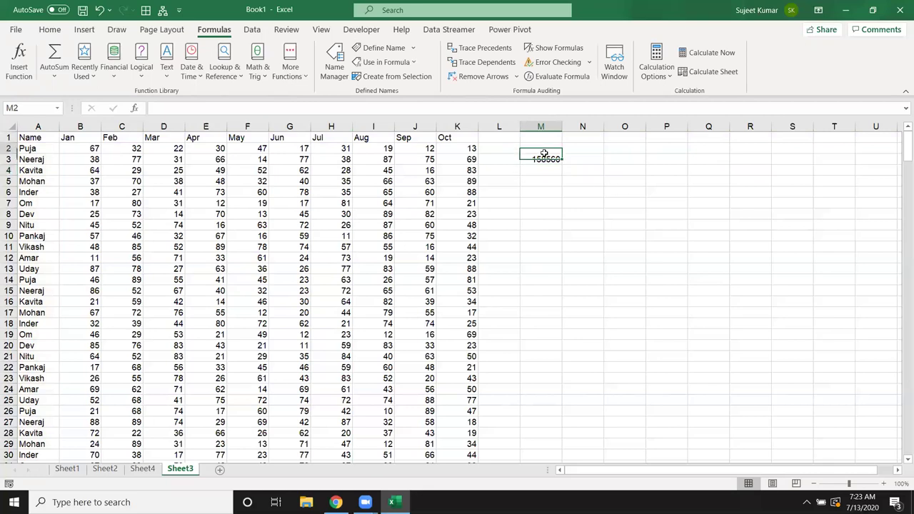
left_click(541, 160)
left_click(478, 76)
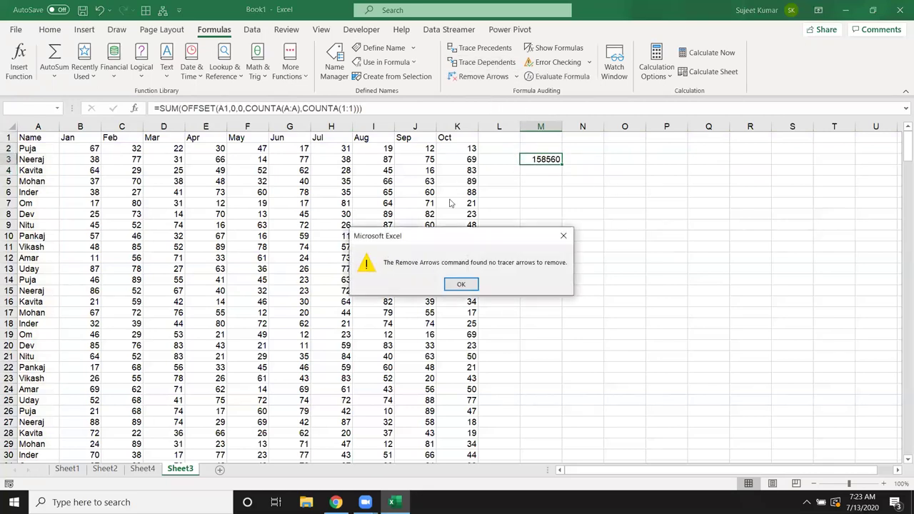
key("Return")
left_click(561, 76)
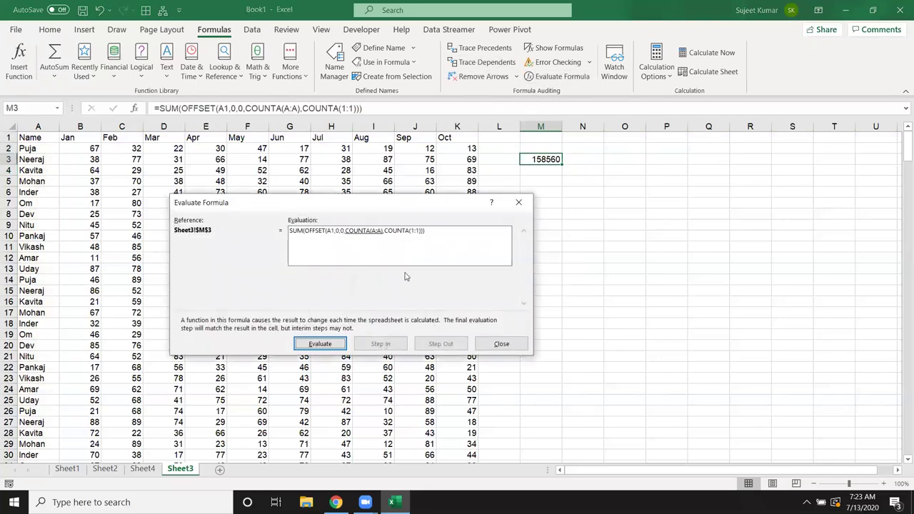
left_click(322, 345)
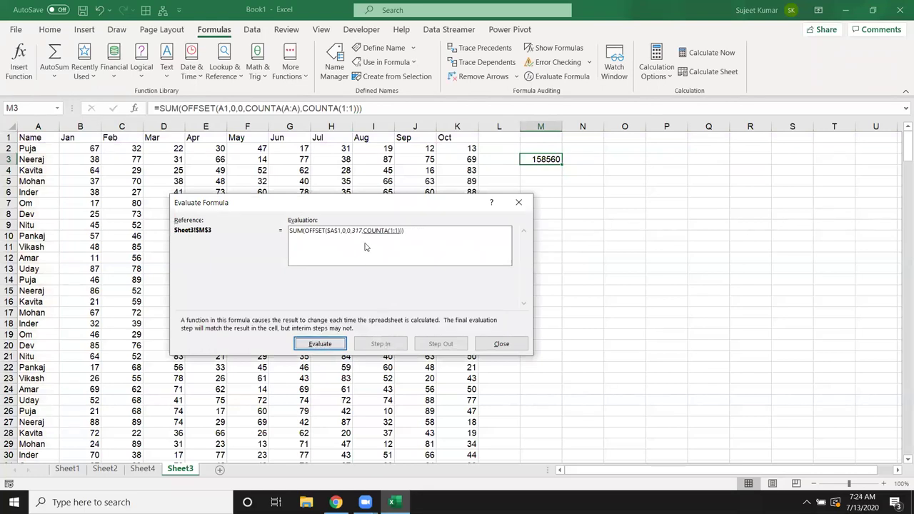
left_click(328, 344)
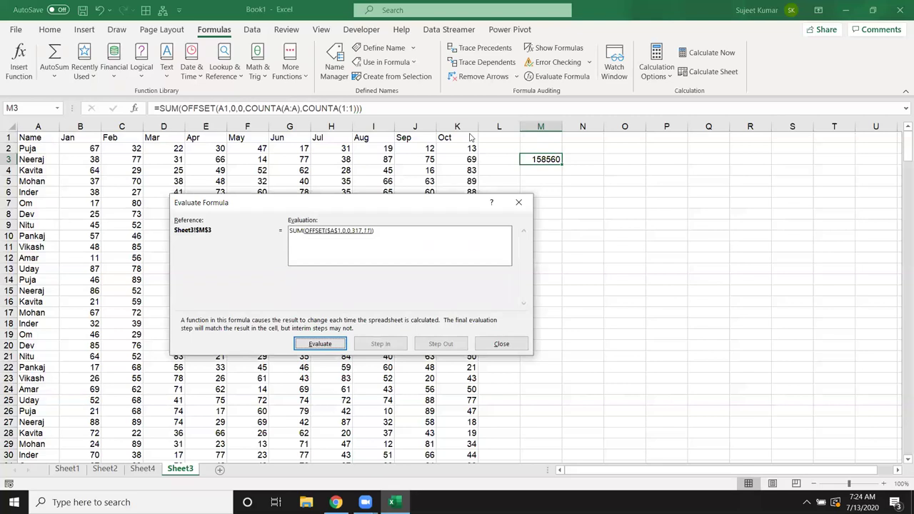
left_click(329, 344)
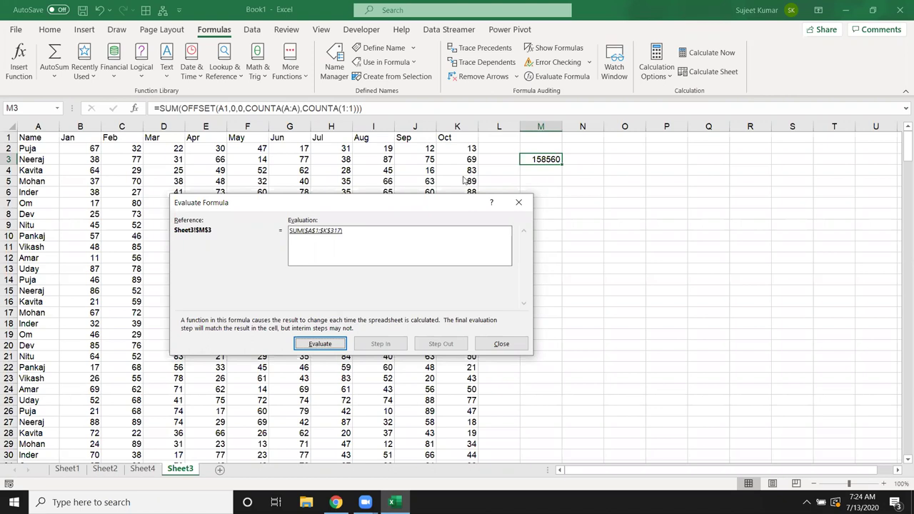
key("Escape")
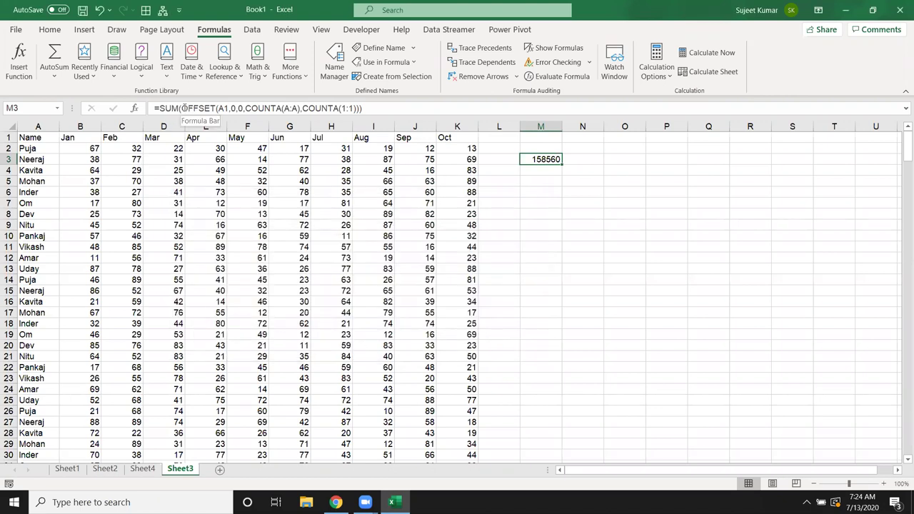
Make the A1, column A and row 1 references absolute in M3's OFFSET formula and copy it
double_click(223, 109)
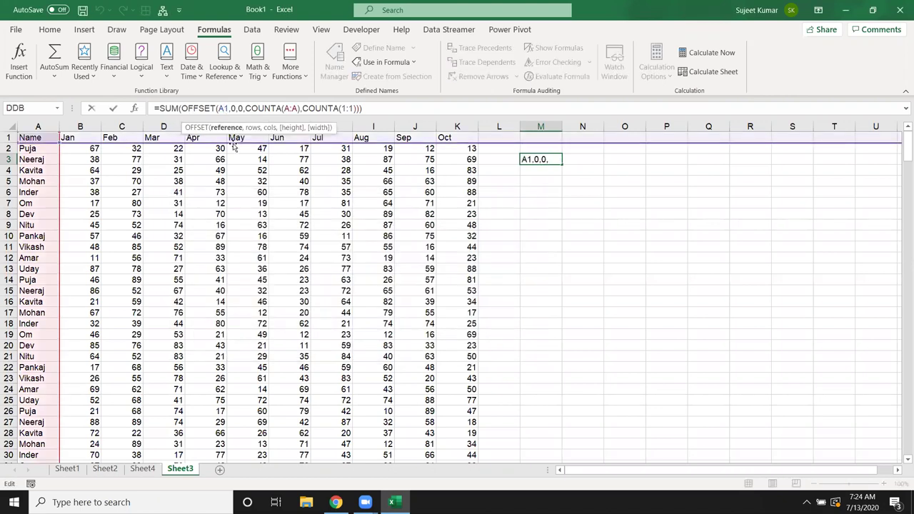
key("F4")
left_click(301, 108)
key("F4")
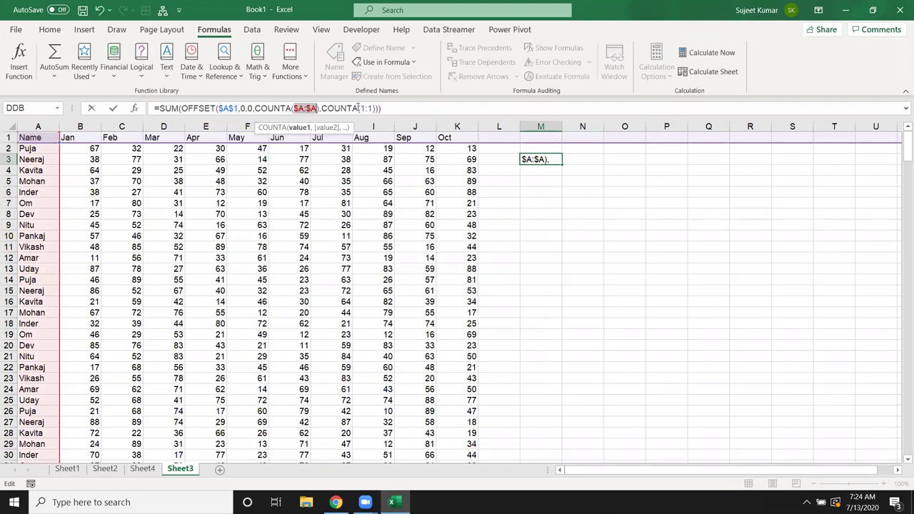
left_click(366, 108)
key("F4")
left_click_drag(390, 108, 181, 108)
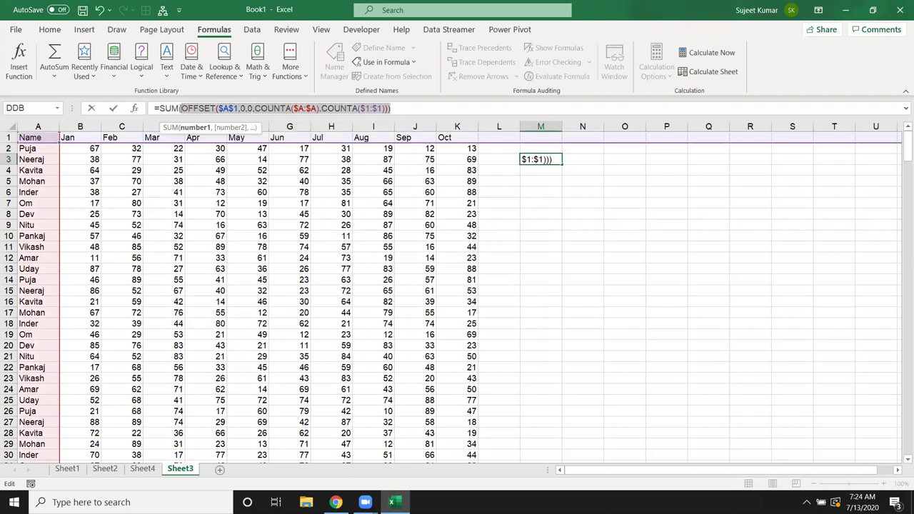
key("Escape")
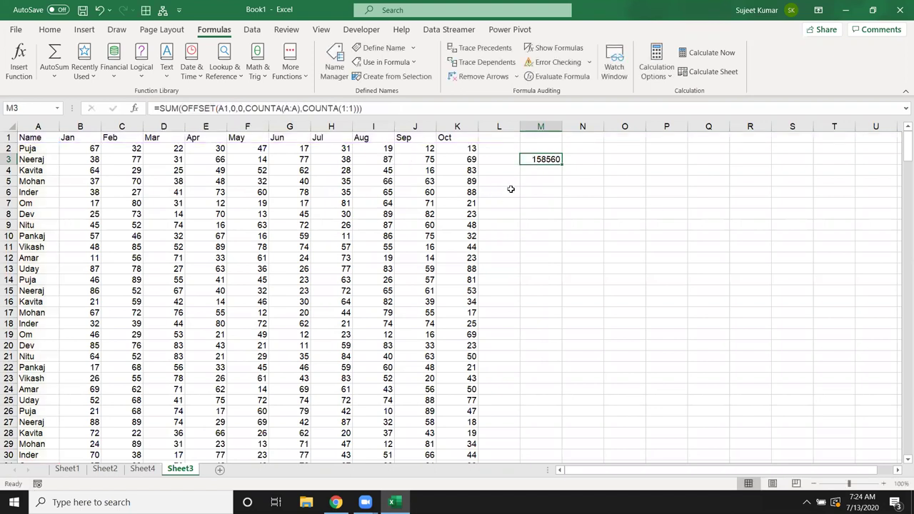
Define the workbook-scoped name DT referring to the pasted OFFSET/COUNTA formula
left_click(510, 189)
left_click(378, 48)
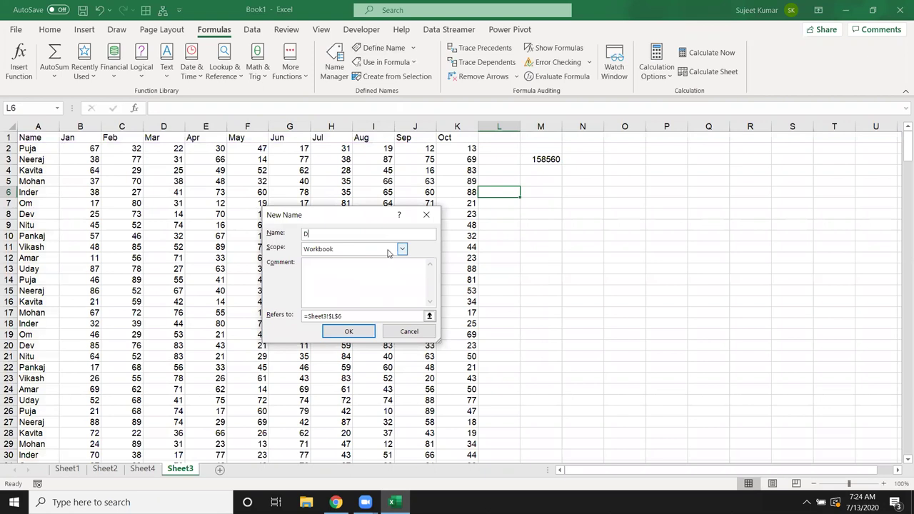
left_click(362, 317)
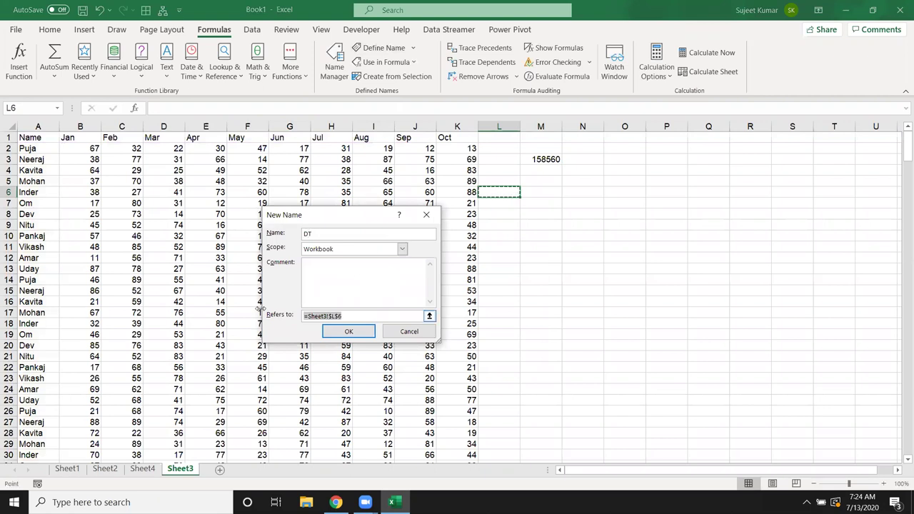
key("BackSpace")
key("ctrl+v")
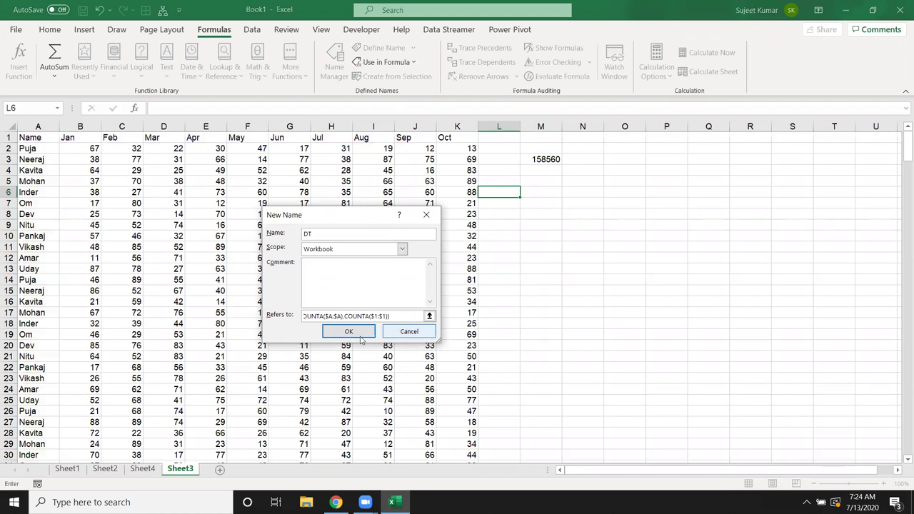
left_click(343, 317)
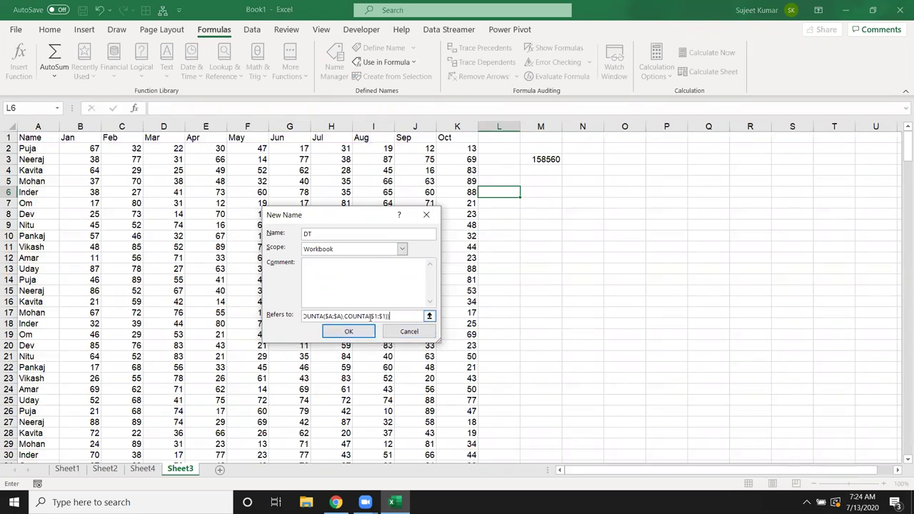
left_click(333, 334)
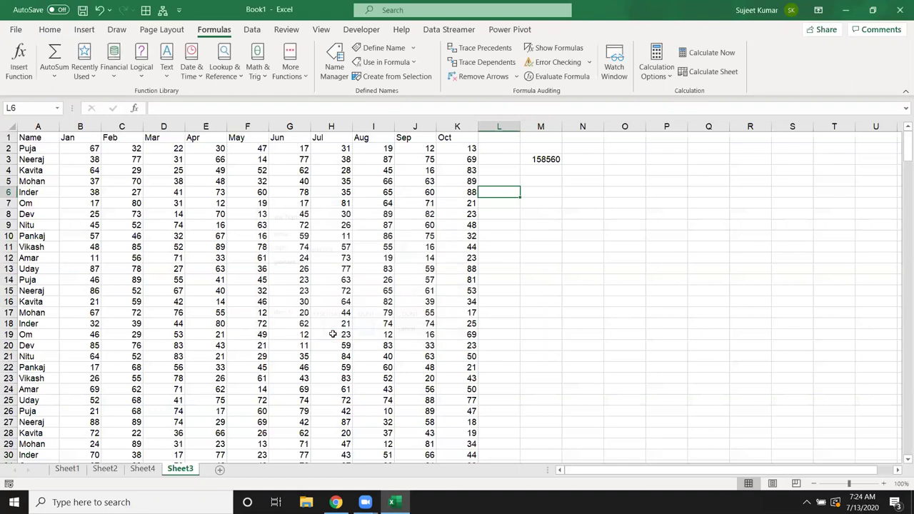
On a new worksheet, insert a PivotTable whose source is the DT range
left_click(220, 469)
left_click(83, 30)
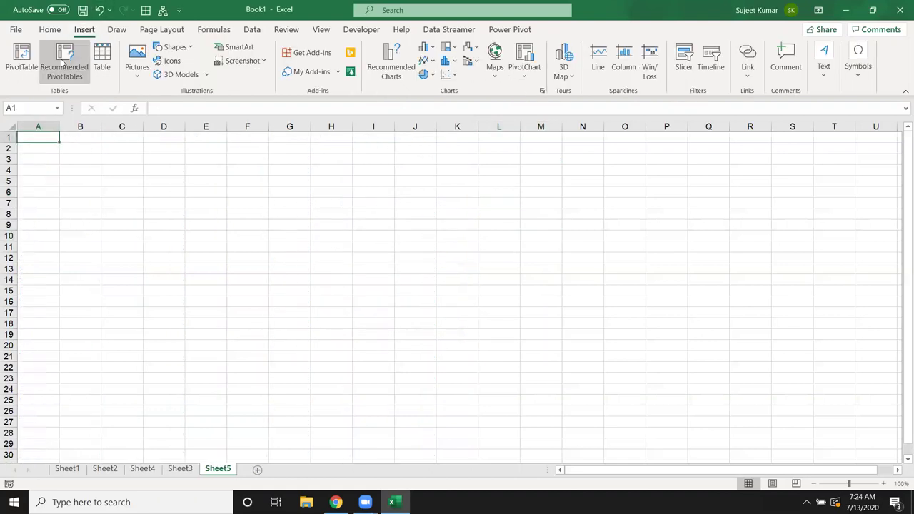
left_click(26, 63)
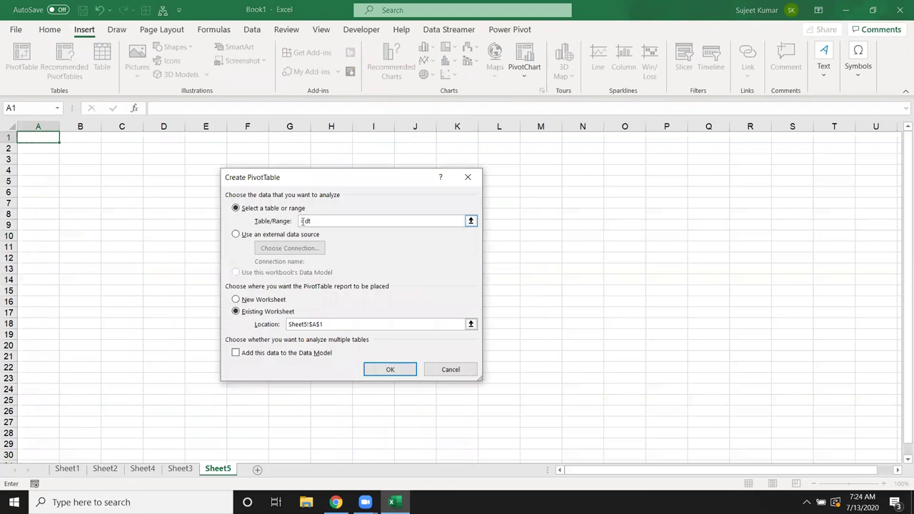
left_click(379, 368)
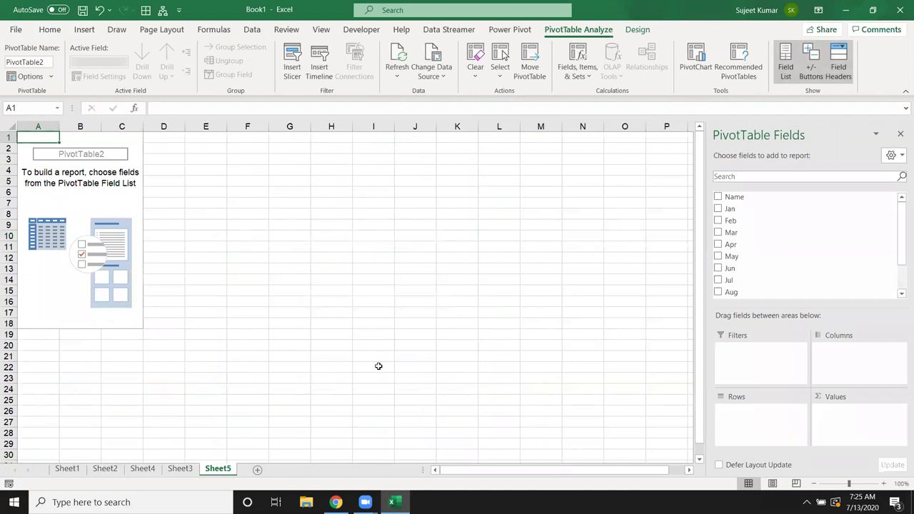
Put Name in Rows and Sum of Jan in Values, giving a 15282 grand total
left_click_drag(735, 198, 778, 446)
mouse_move(729, 209)
left_mouse_down()
mouse_move(857, 349)
mouse_move(856, 423)
left_mouse_up()
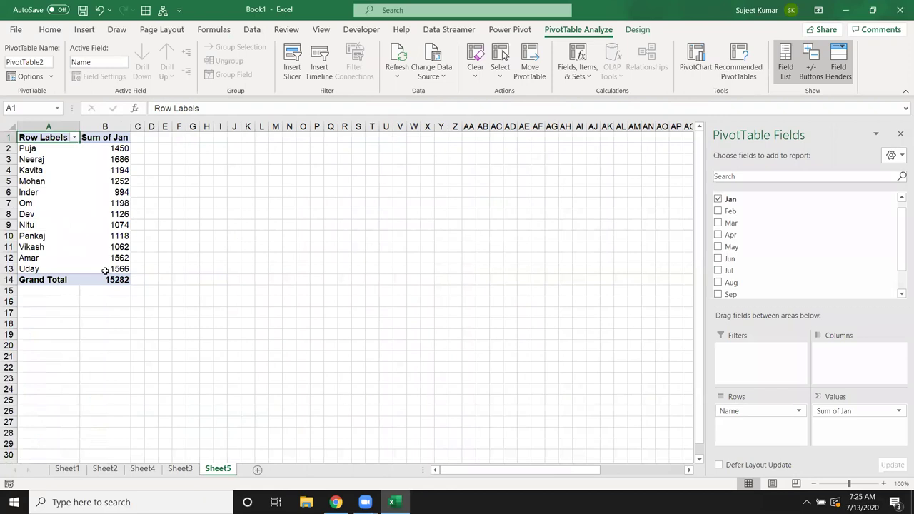
left_click(106, 280)
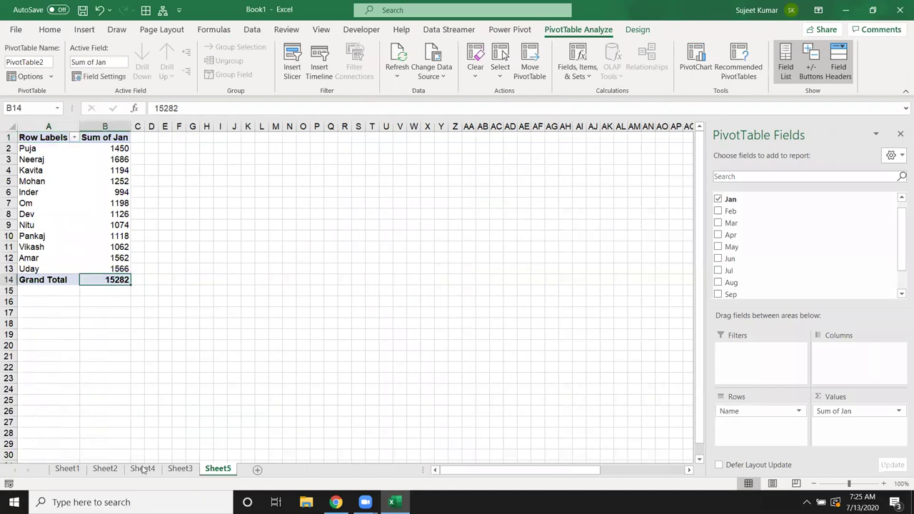
Copy Sheet3's data block A2:K317 and paste it again starting at A318
left_click(180, 469)
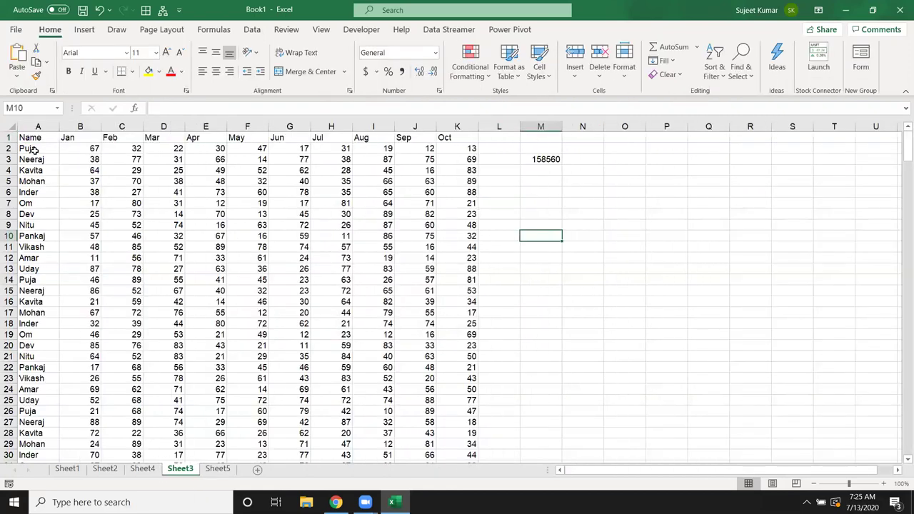
left_click(35, 150)
key("ctrl+shift+Right")
key("ctrl+shift+Down")
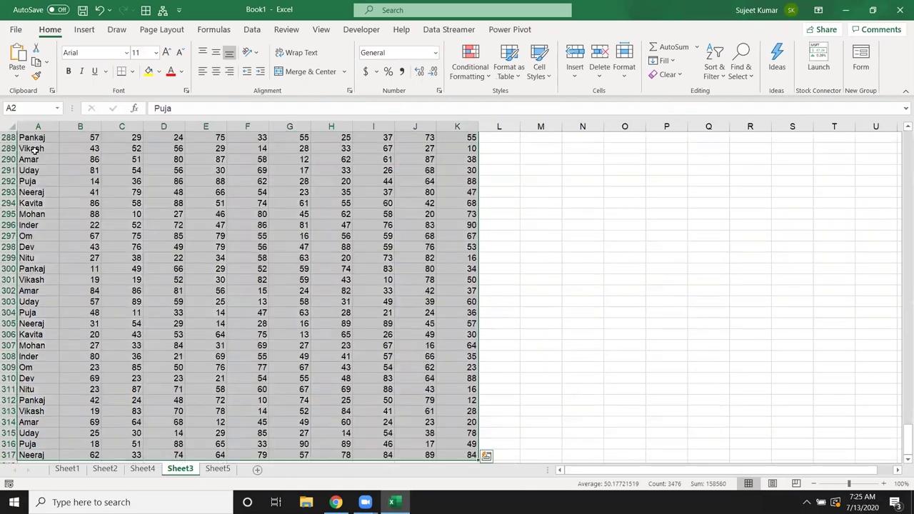
key("ctrl+c")
key("ctrl+Down")
key("Down")
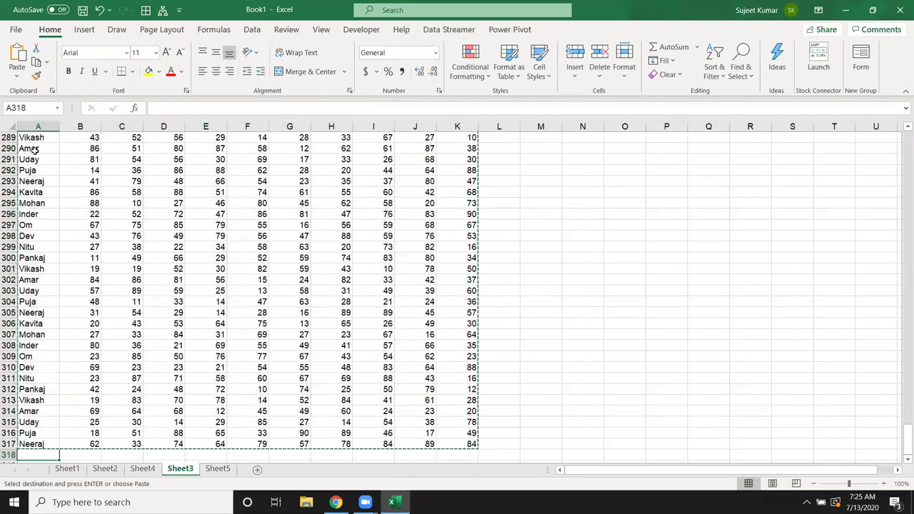
key("ctrl+v")
key("Escape")
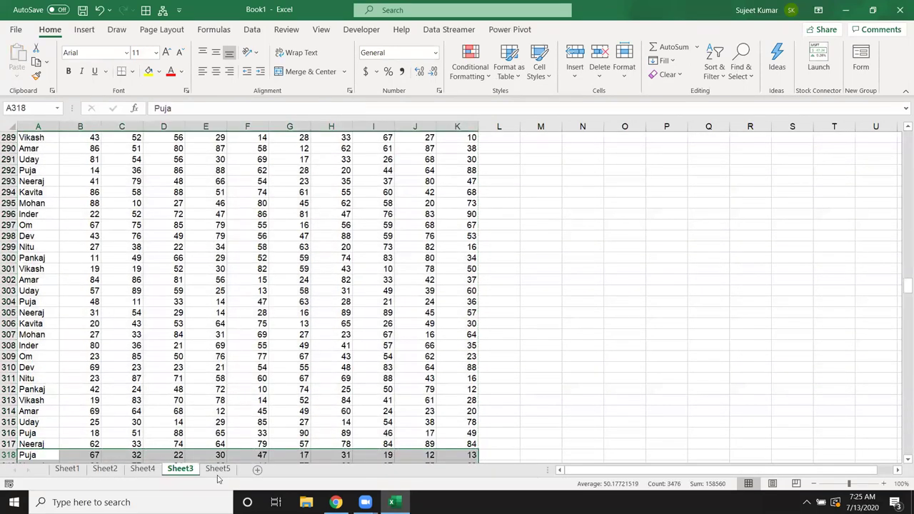
Refresh the PivotTable on Sheet5 so the Grand Total becomes 30564
left_click(216, 470)
left_click(77, 205)
right_click(79, 207)
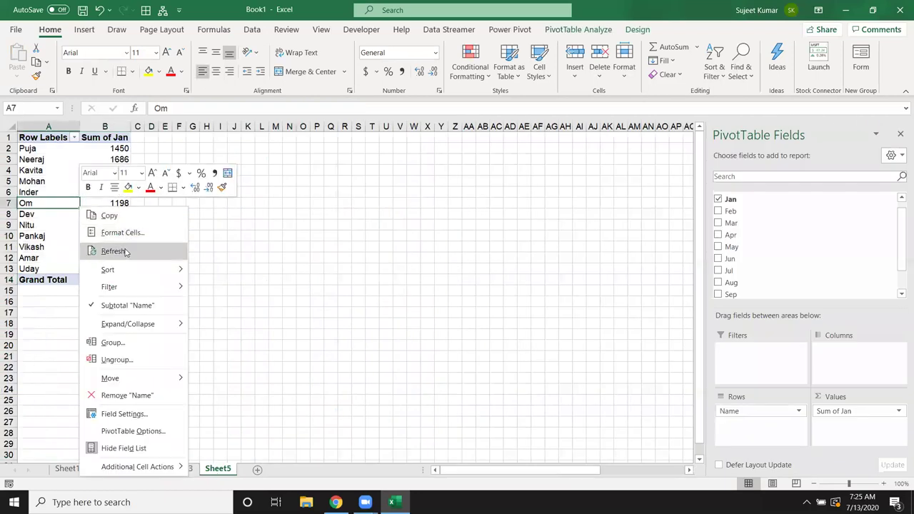
left_click(113, 251)
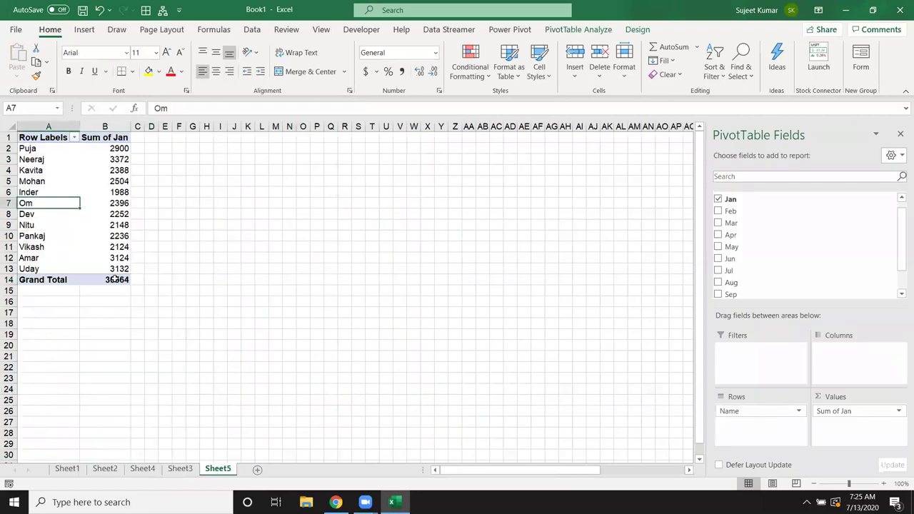
left_click(107, 279)
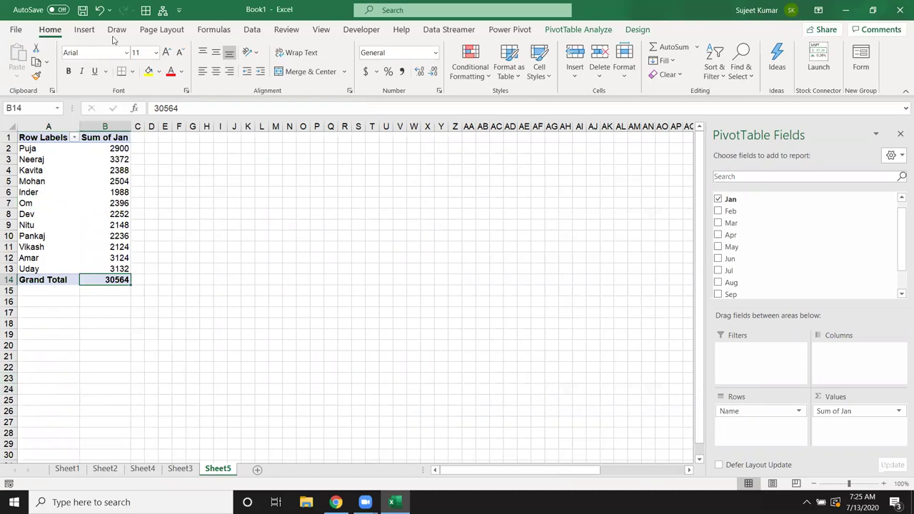
Add Sheet6 and insert the Loan Amortization Schedule from the Spreadsheet Solutions templates beside it
left_click(214, 29)
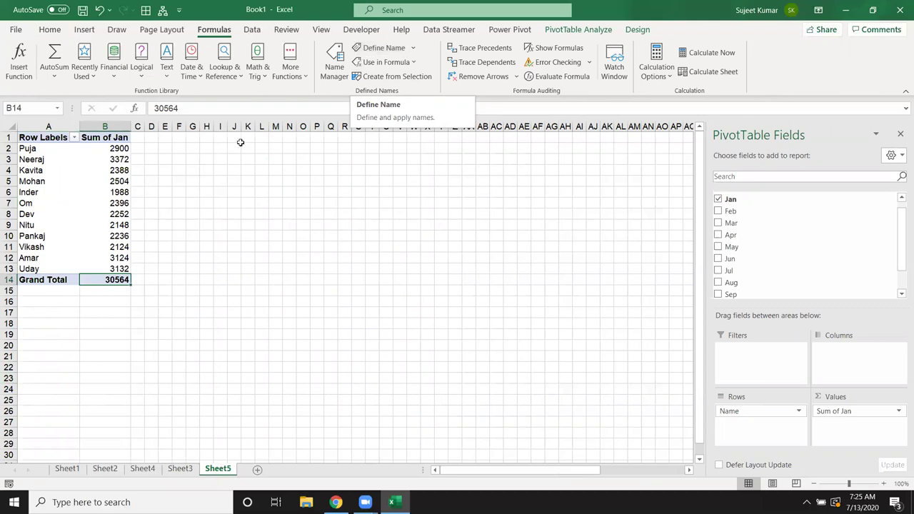
left_click(257, 469)
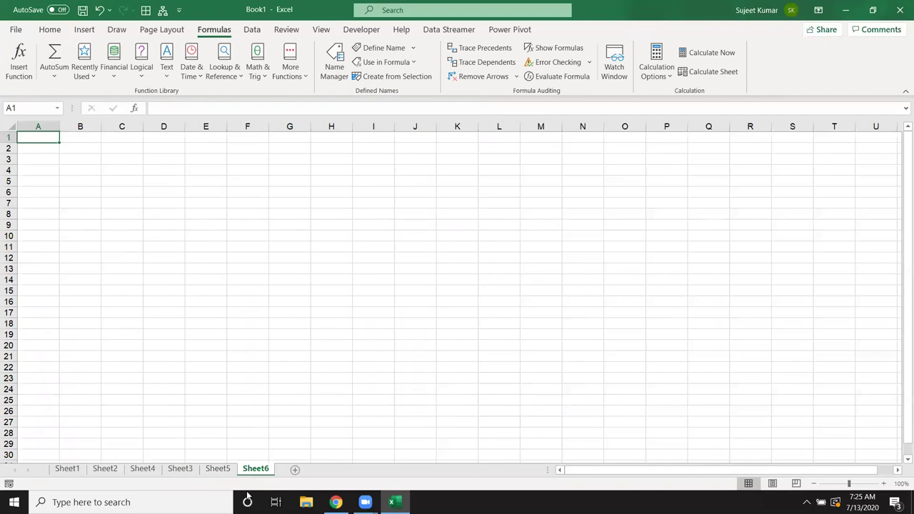
right_click(262, 469)
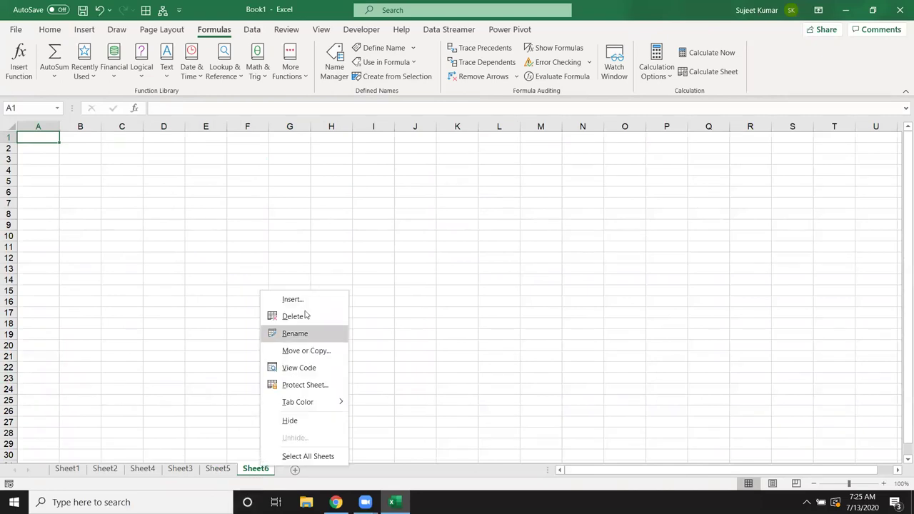
left_click(304, 301)
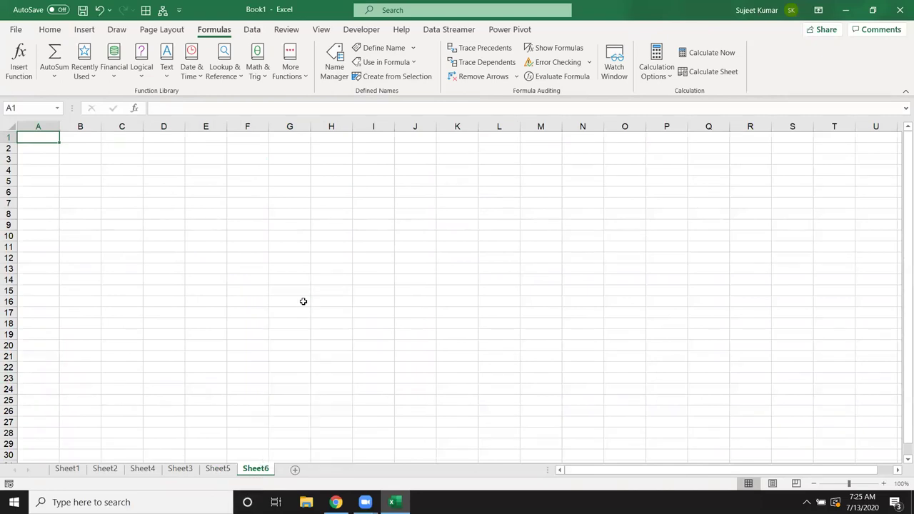
left_click(197, 221)
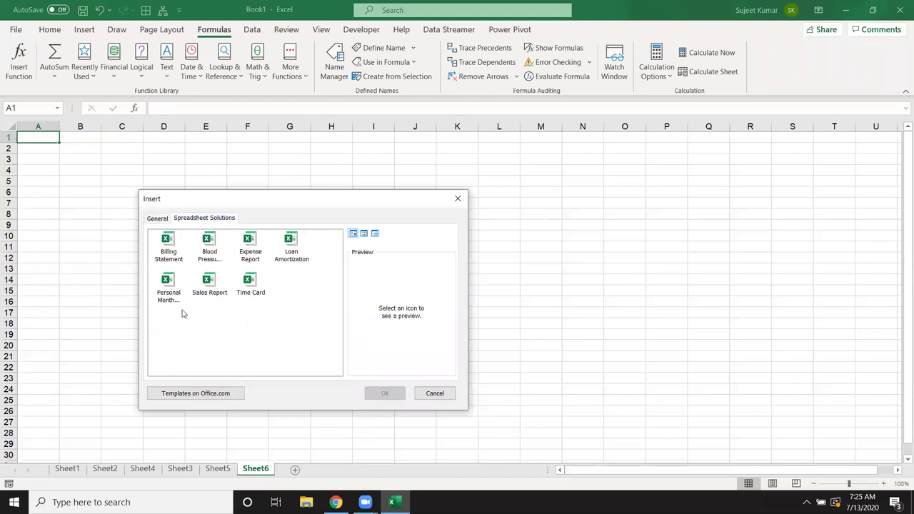
left_click(286, 255)
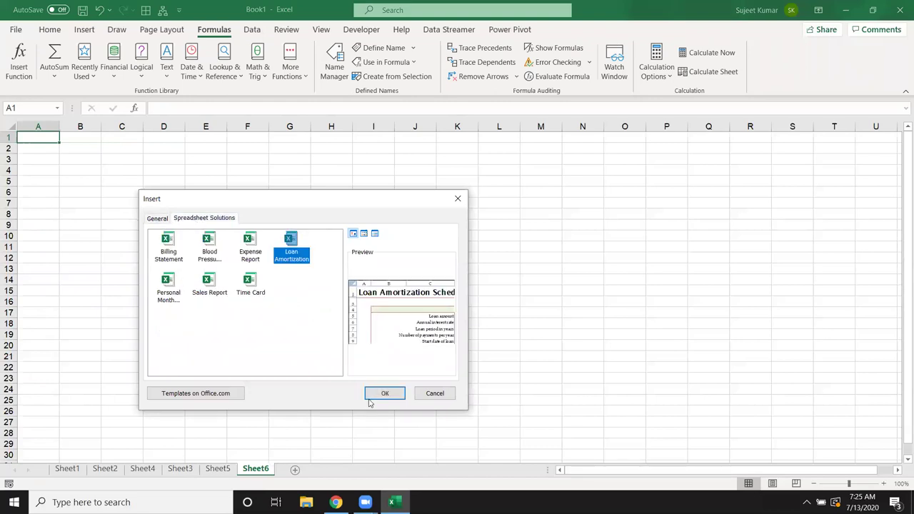
left_click(384, 394)
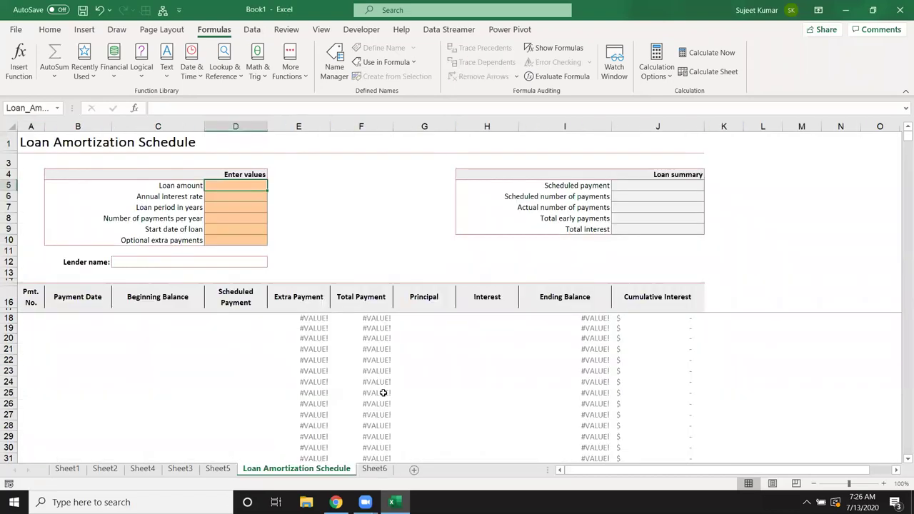
left_click(298, 402)
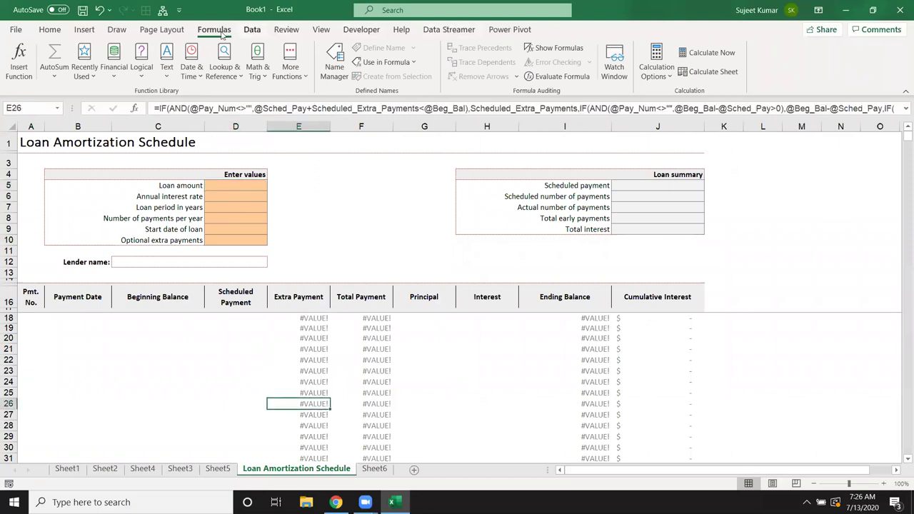
Unprotect the loan schedule sheet and look over its input cells, ending on the loan amount
left_click(287, 30)
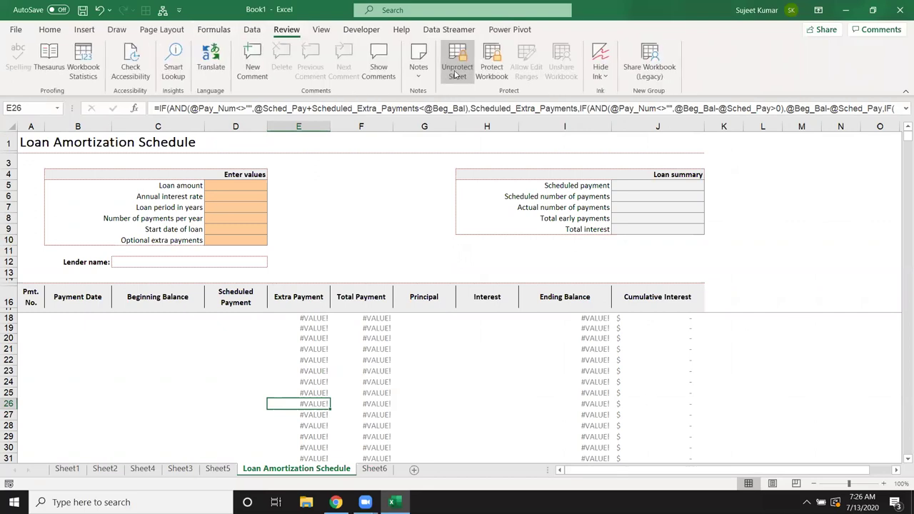
left_click(455, 72)
left_click(165, 270)
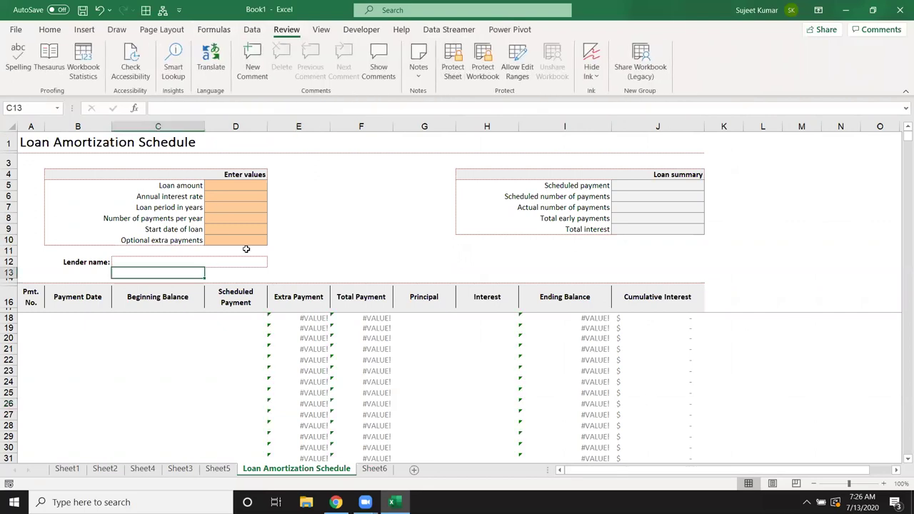
left_click(233, 185)
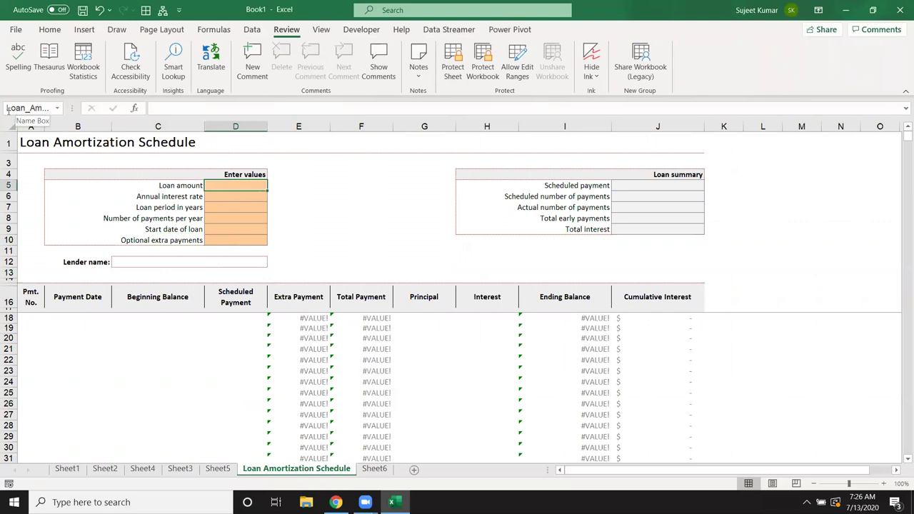
left_click(225, 198)
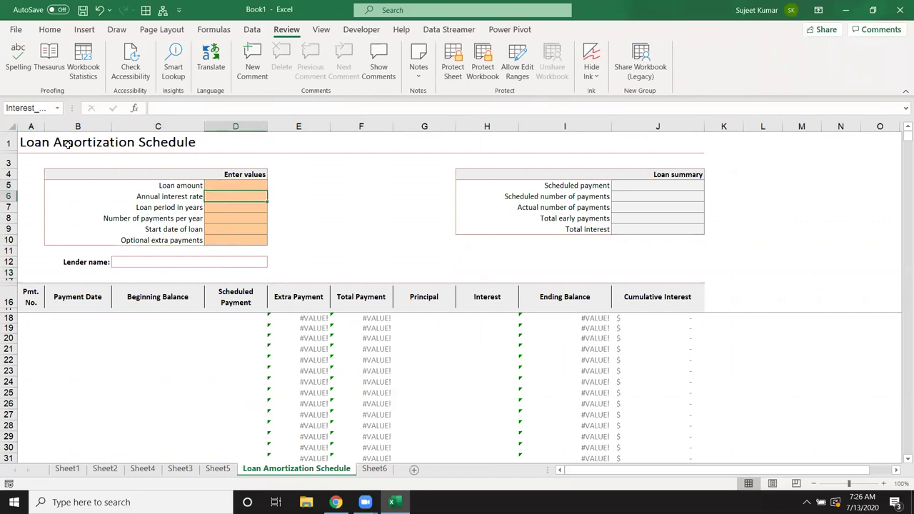
left_click(209, 205)
left_click(220, 221)
left_click(222, 238)
left_click(264, 184)
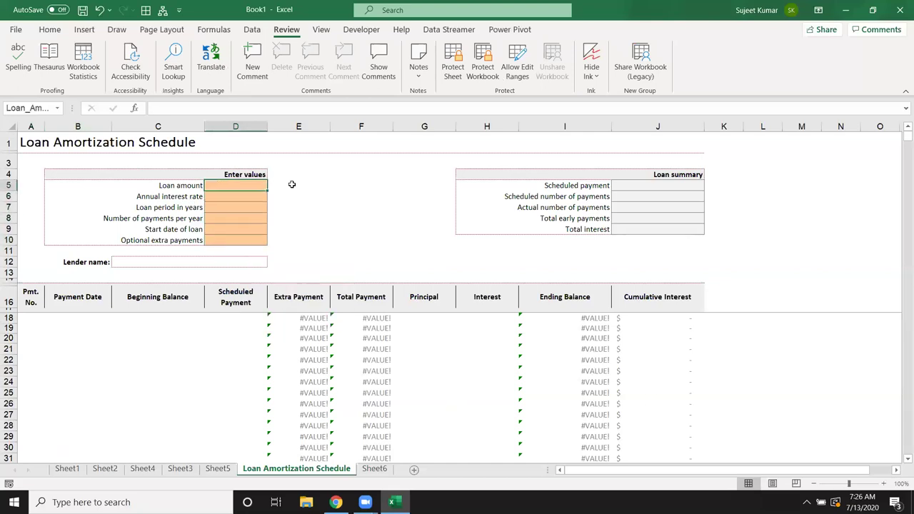
Enter loan amount 50000, 7% interest, 3 years, 12 payments per year and today's start date
type("50000")
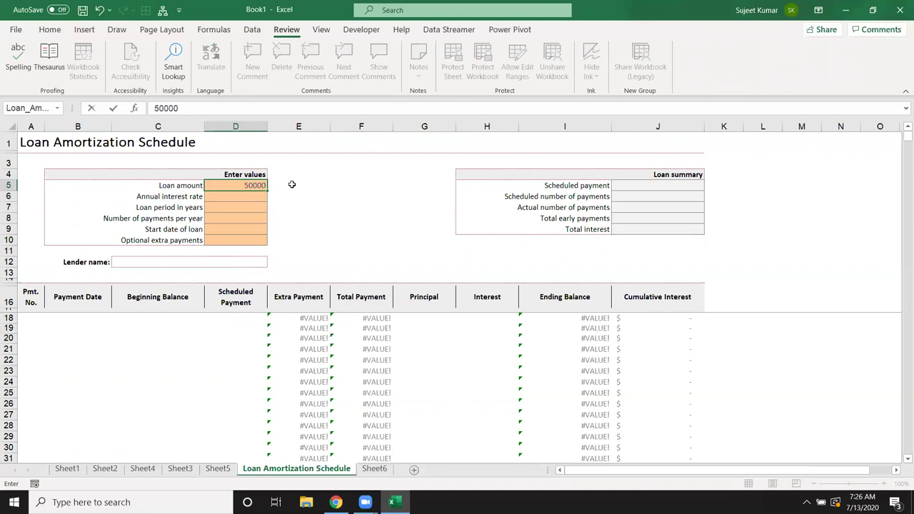
key("Return")
type("7%")
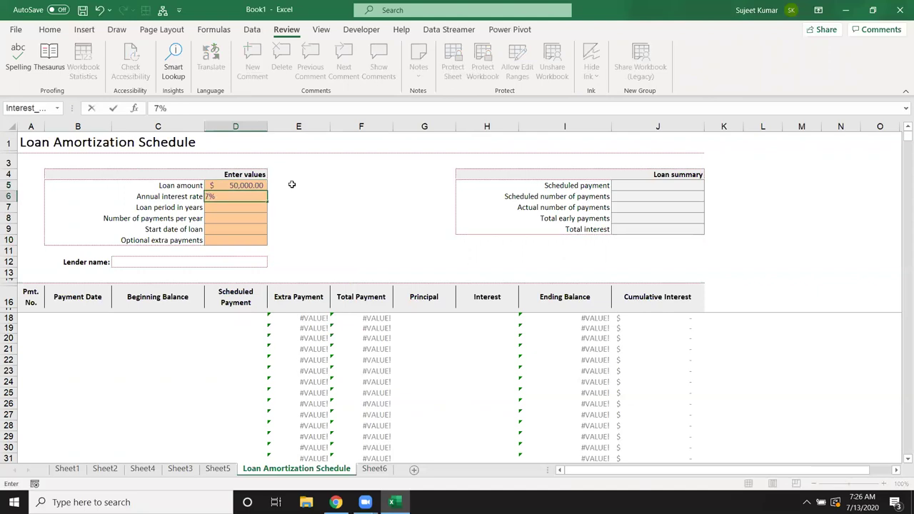
key("Return")
type("3")
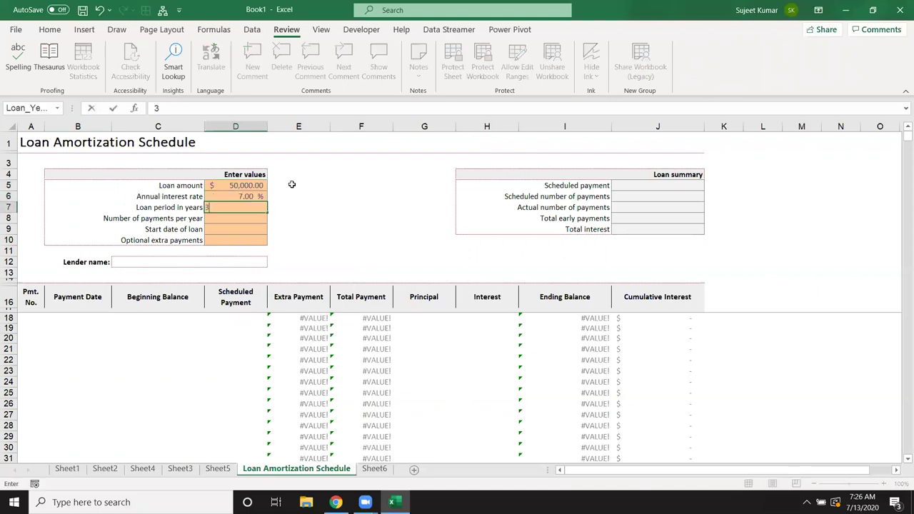
key("Return")
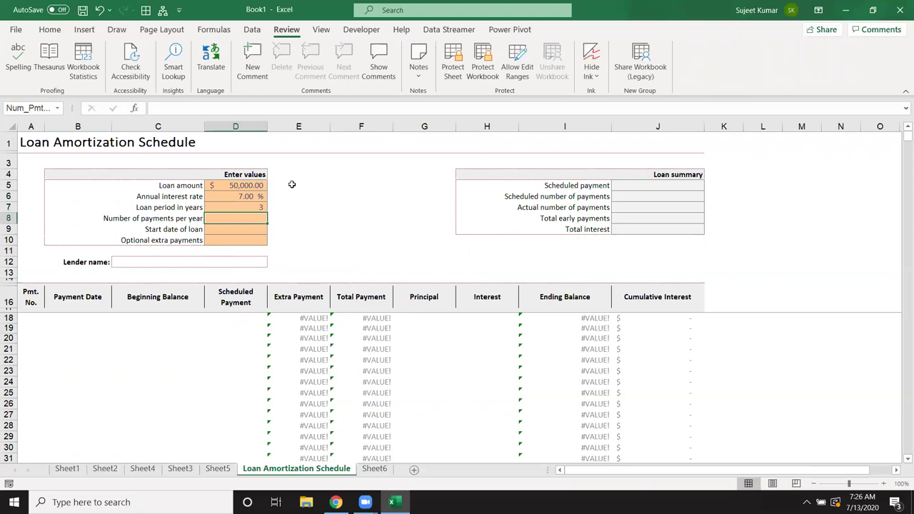
type("12")
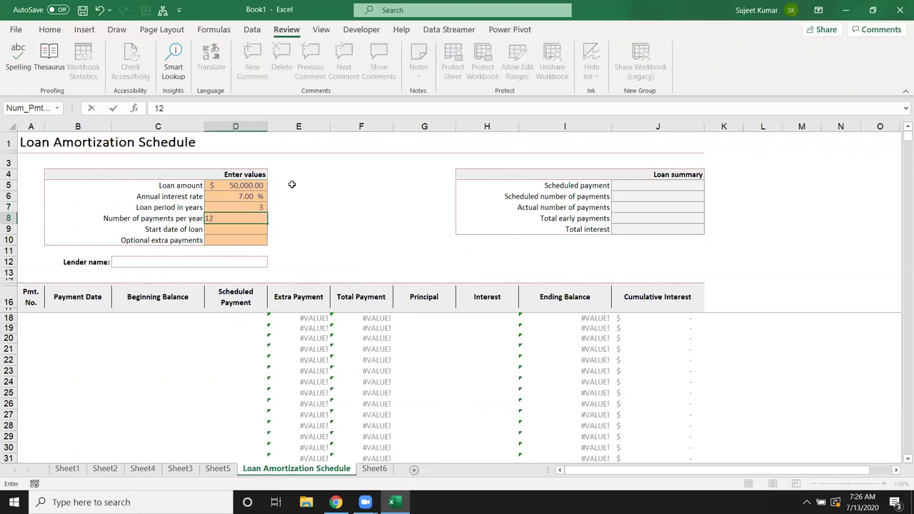
key("Return")
key("ctrl+semicolon")
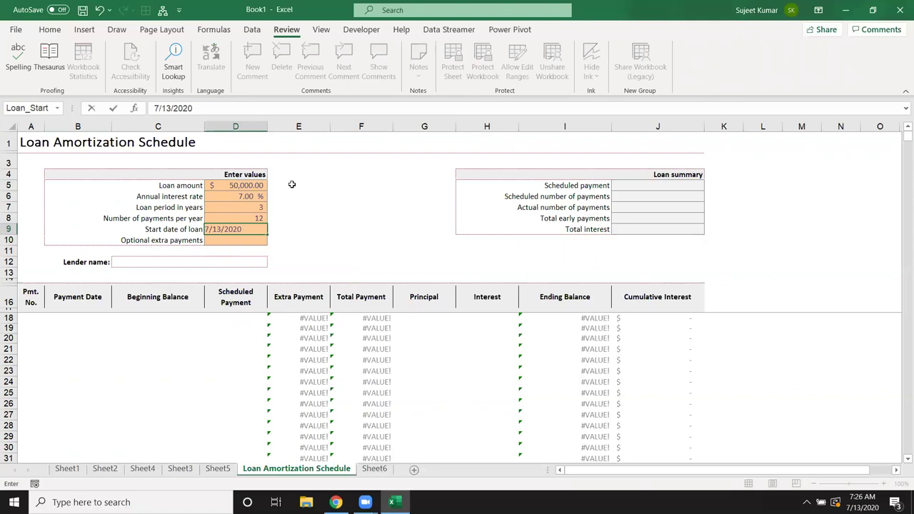
key("Return")
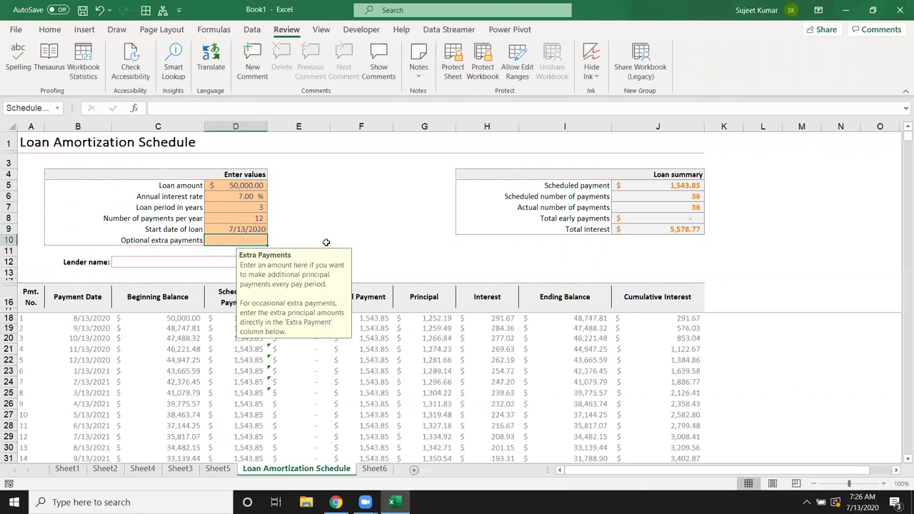
scroll(108, 374, "down", 6)
scroll(108, 378, "down", 10)
scroll(109, 379, "down", 9)
scroll(108, 378, "down", 4)
scroll(107, 379, "down", 4)
scroll(108, 382, "down", 7)
scroll(108, 382, "down", 11)
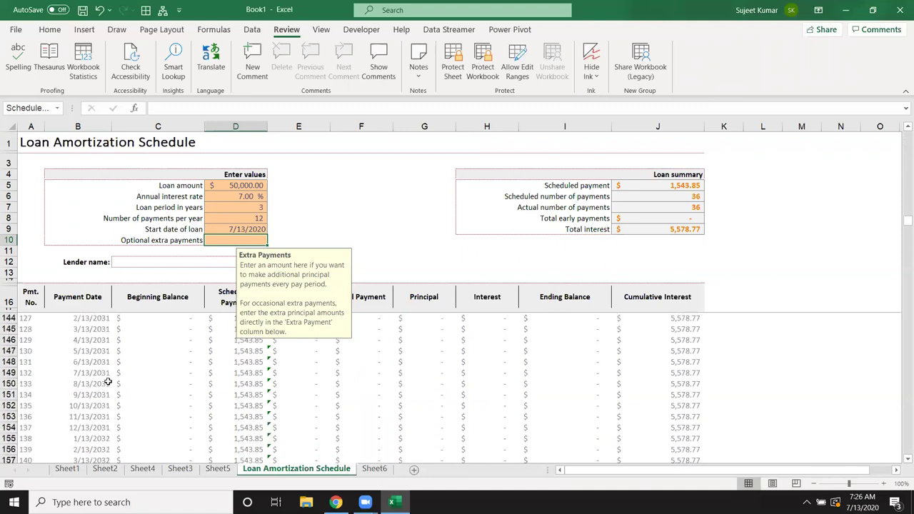
scroll(108, 382, "down", 6)
scroll(109, 382, "down", 5)
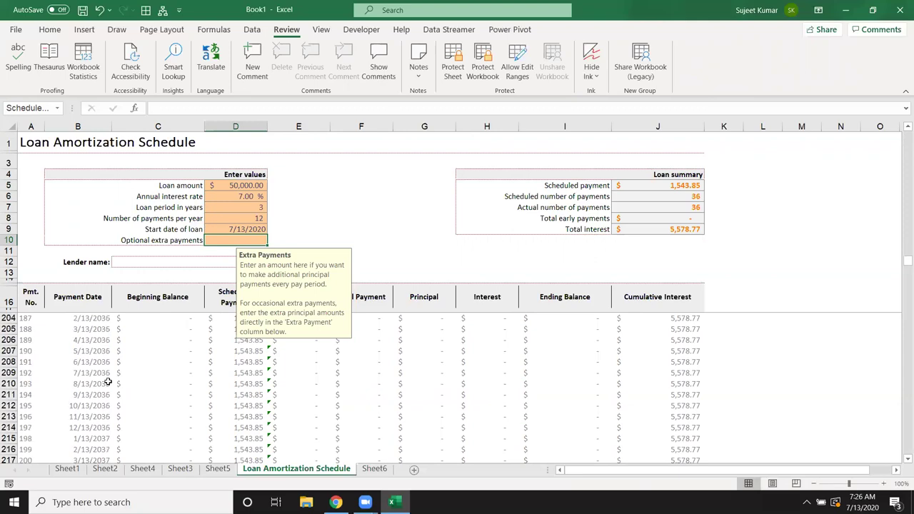
scroll(325, 245, "up", 11)
scroll(325, 244, "up", 11)
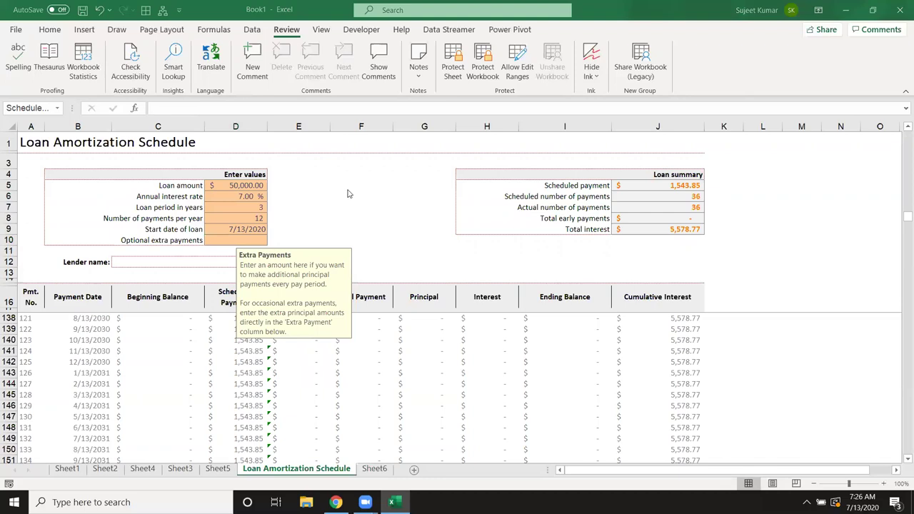
scroll(333, 213, "up", 8)
left_click(255, 228)
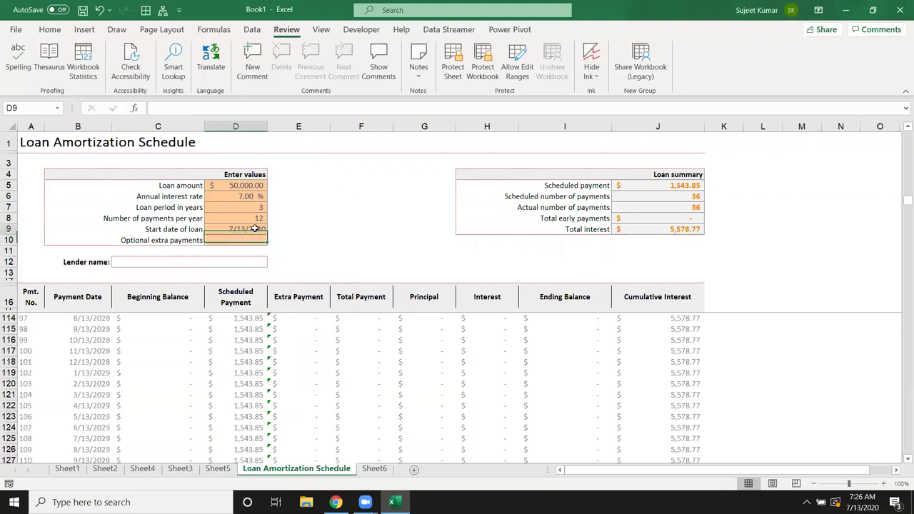
left_click(255, 216)
left_click(293, 337)
left_click(360, 350)
left_click(463, 350)
scroll(285, 368, "up", 4)
scroll(286, 367, "up", 4)
scroll(288, 346, "up", 5)
scroll(214, 328, "up", 3)
double_click(307, 319)
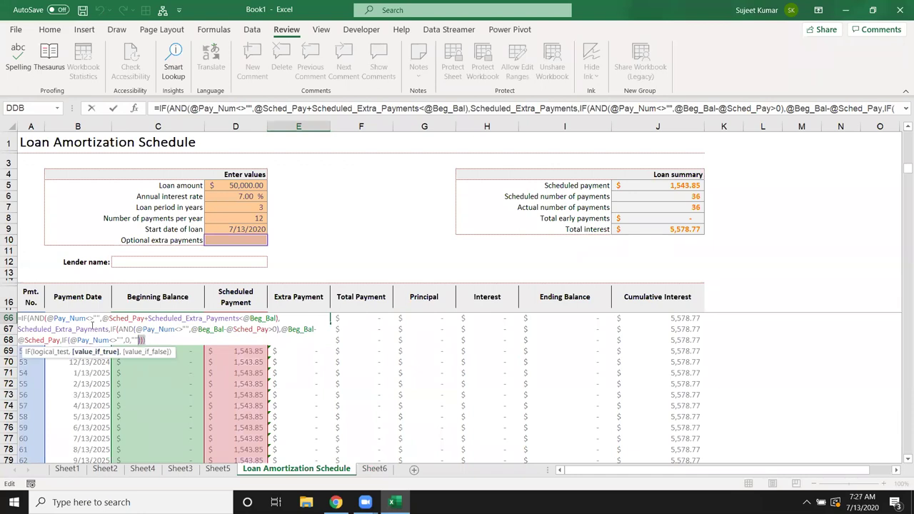
left_click_drag(146, 340, 32, 318)
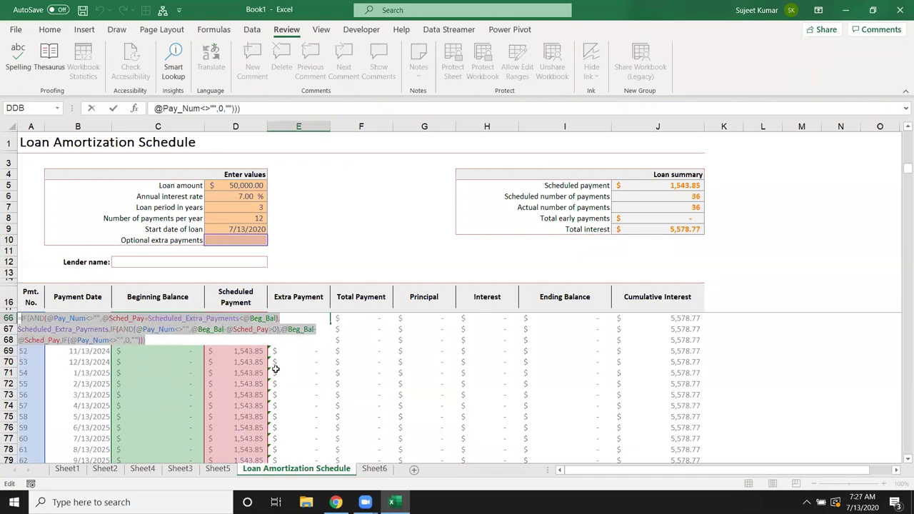
key("Escape")
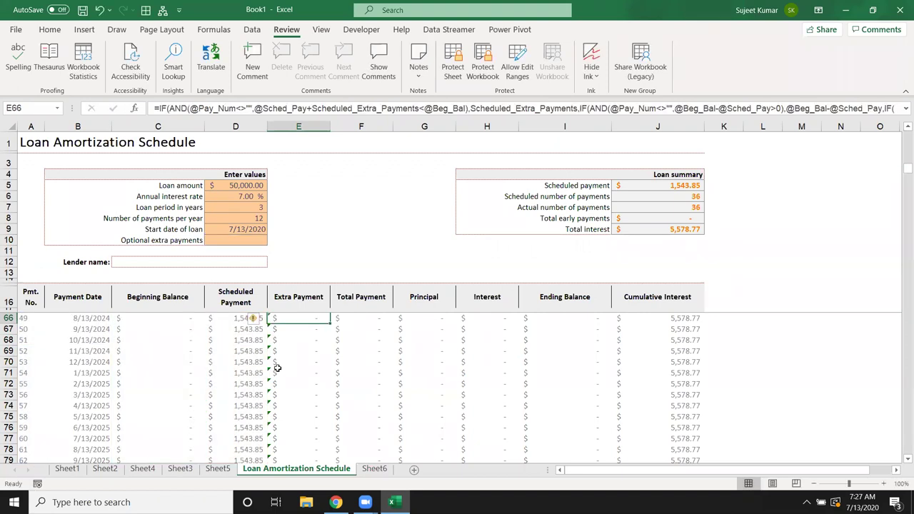
scroll(278, 367, "up", 5, "ctrl")
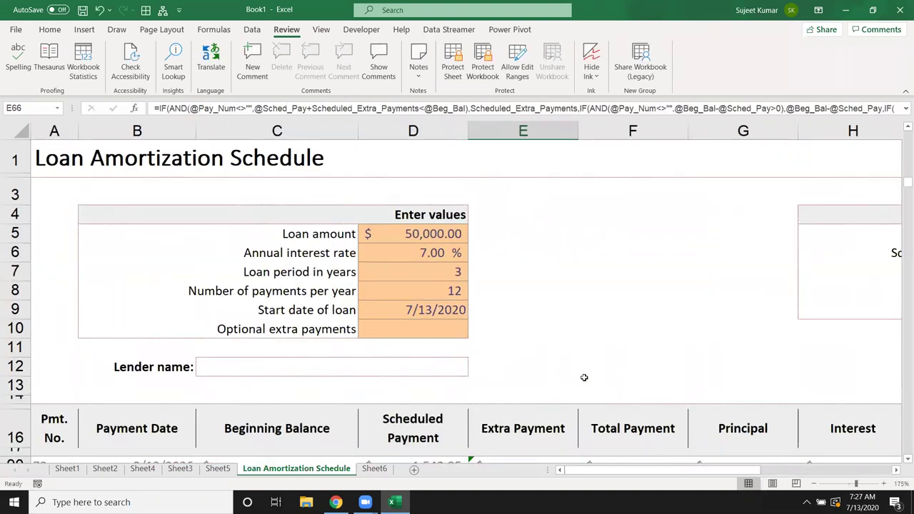
left_click(631, 303)
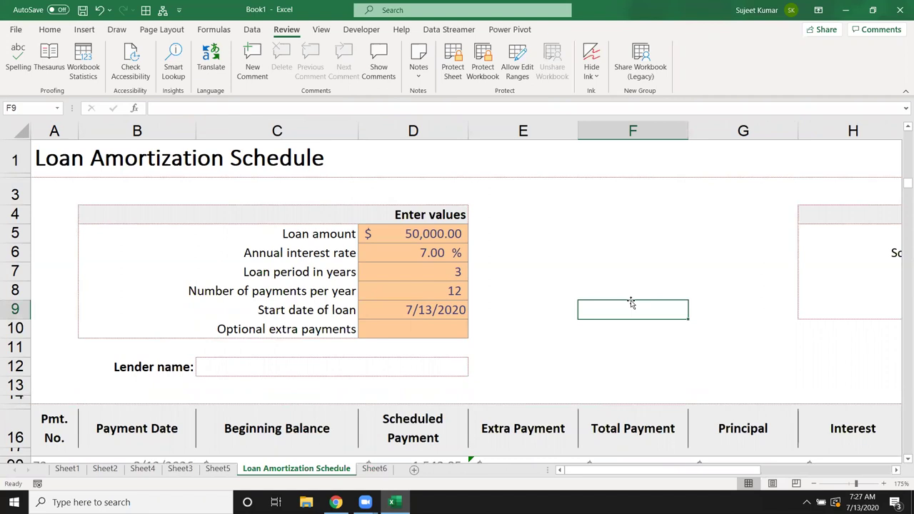
key("Down")
key("Down")
key("Down")
key("Down")
key("Down")
key("Down")
key("Down")
key("Down")
key("Down")
key("Down")
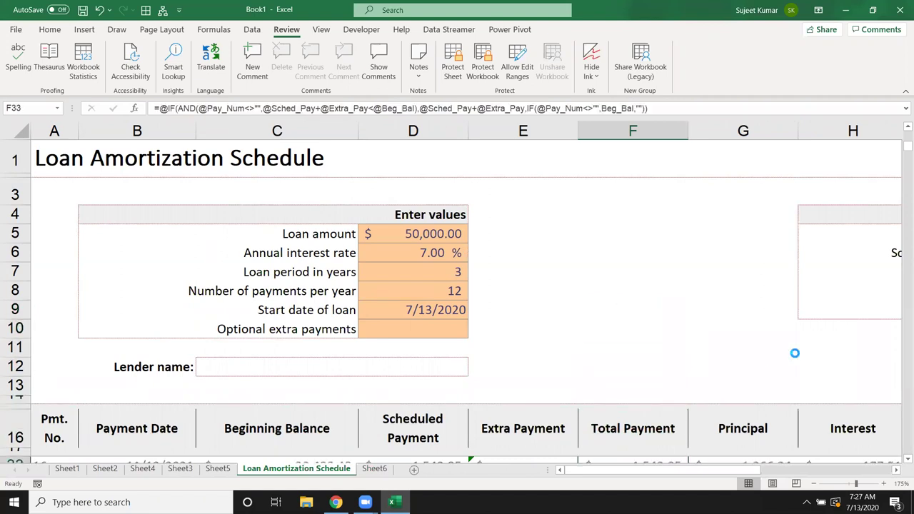
scroll(792, 354, "down", 1)
scroll(781, 357, "down", 1)
scroll(781, 357, "down", 2)
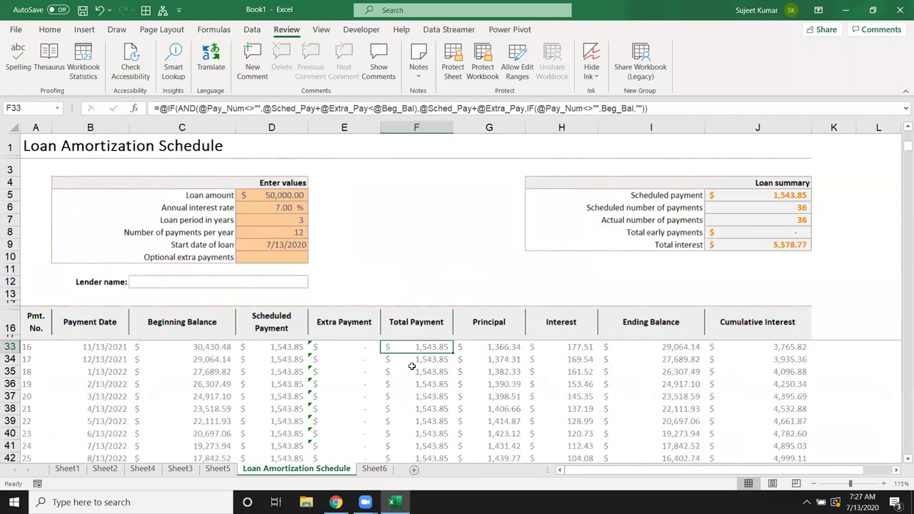
scroll(413, 368, "up", 5)
left_click(414, 369)
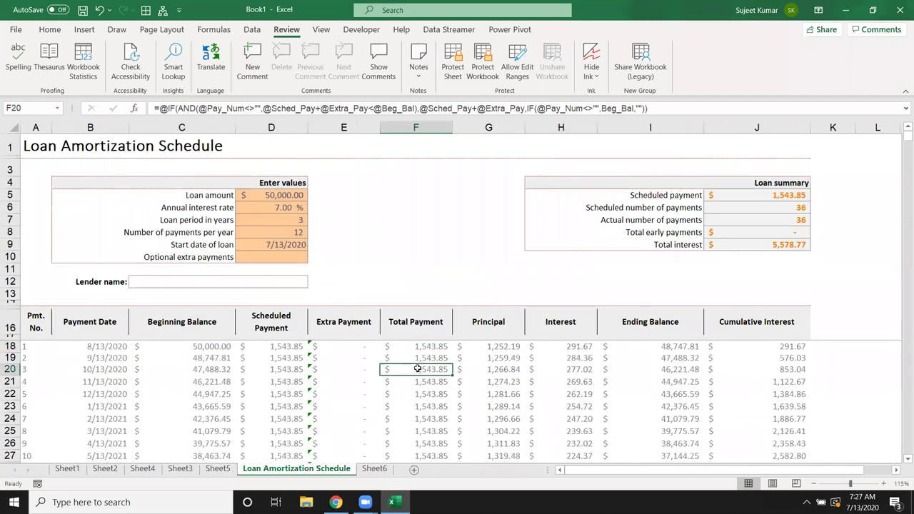
double_click(418, 368)
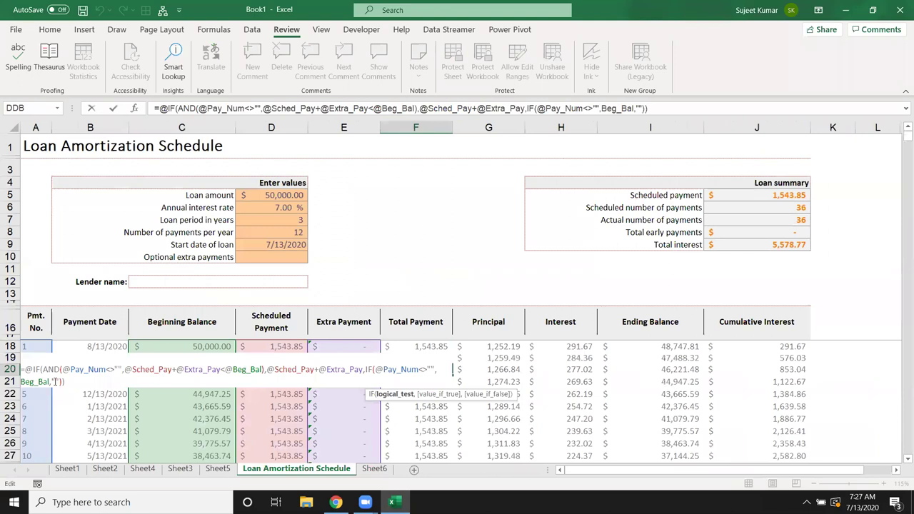
key("Escape")
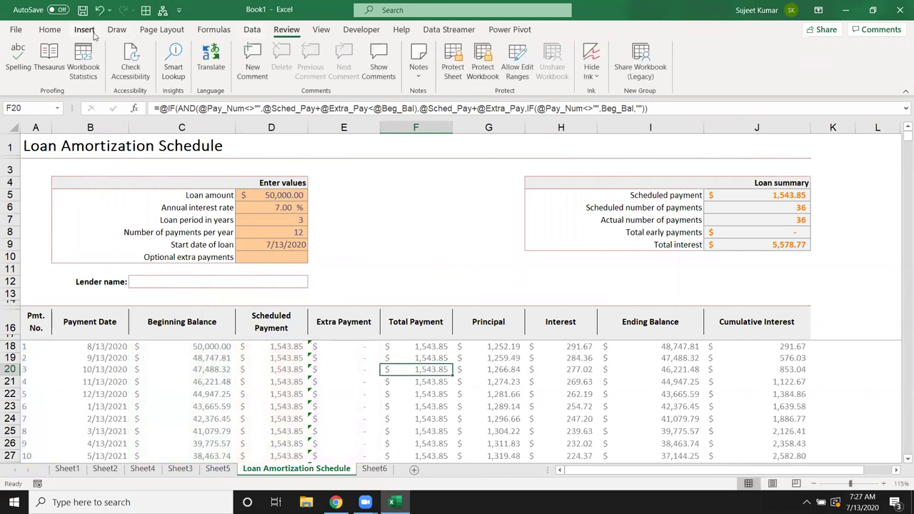
left_click(215, 29)
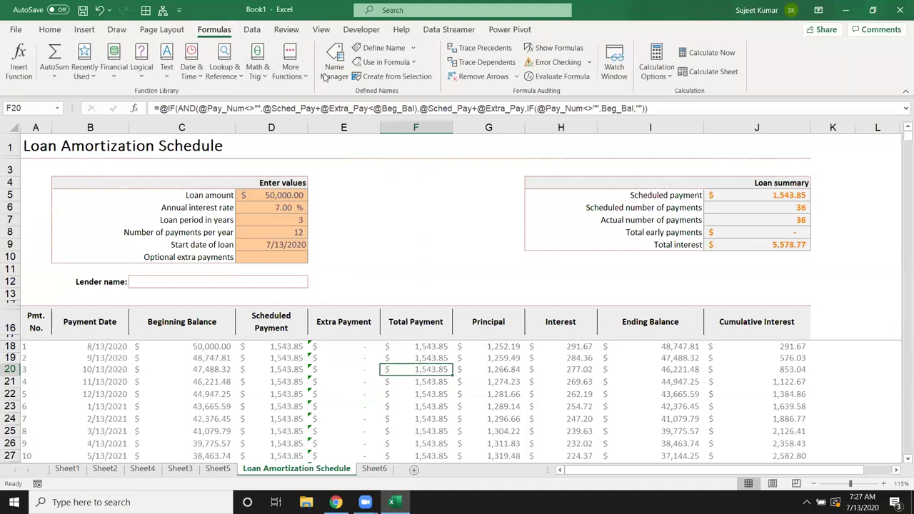
left_click(334, 63)
left_click(212, 233)
left_click(219, 252)
left_click(220, 262)
left_click(221, 282)
left_click(219, 292)
left_click(219, 304)
left_click(217, 322)
left_click(217, 332)
left_click(219, 253)
left_click(217, 263)
left_click(216, 272)
left_click(213, 293)
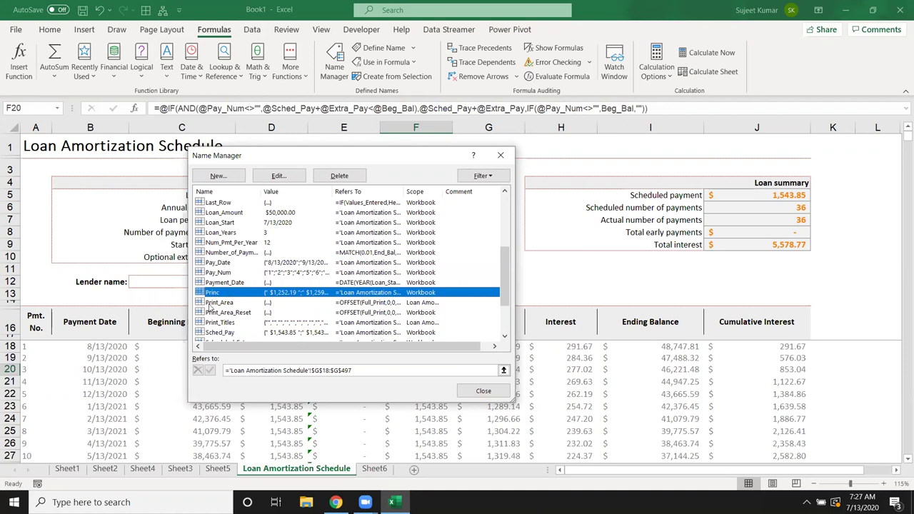
left_click(210, 303)
left_click(217, 313)
left_click(219, 323)
left_click(223, 333)
scroll(257, 288, "down", 2)
left_click(251, 293)
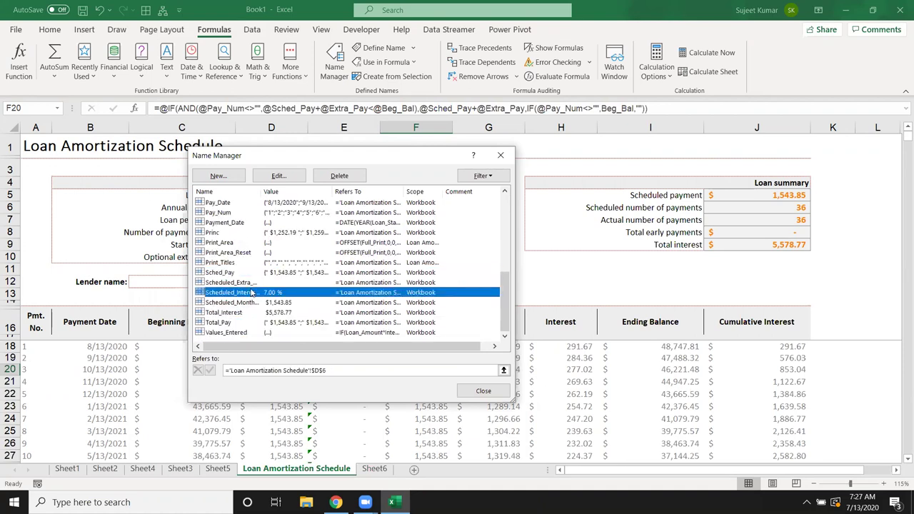
left_click(241, 312)
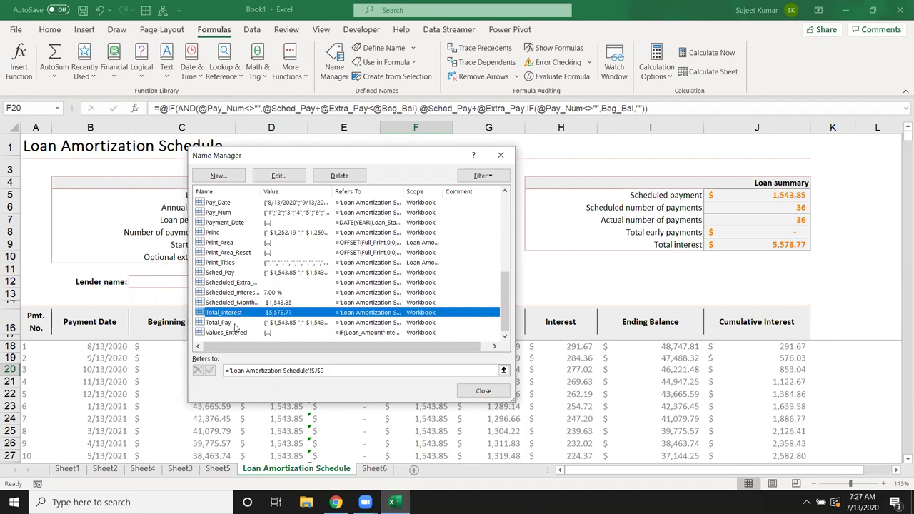
scroll(235, 326, "up", 3)
scroll(235, 326, "up", 2)
scroll(238, 327, "up", 2)
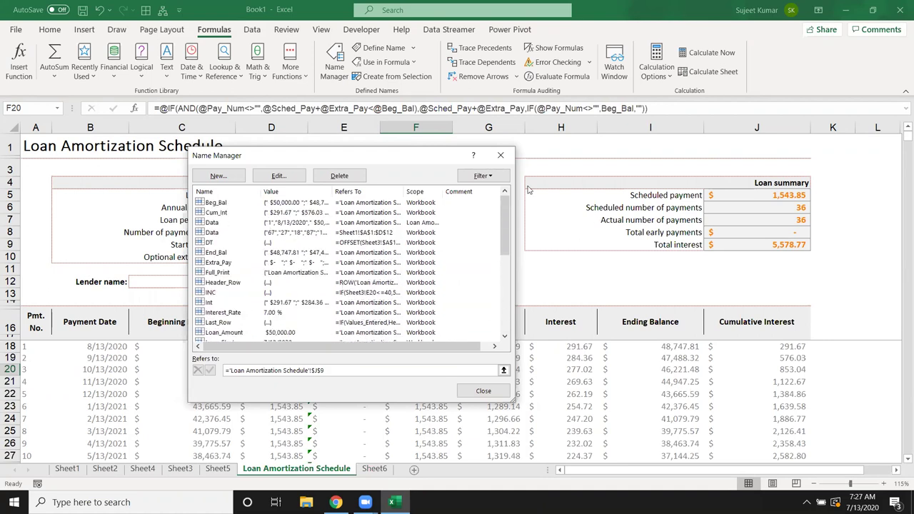
left_click(500, 155)
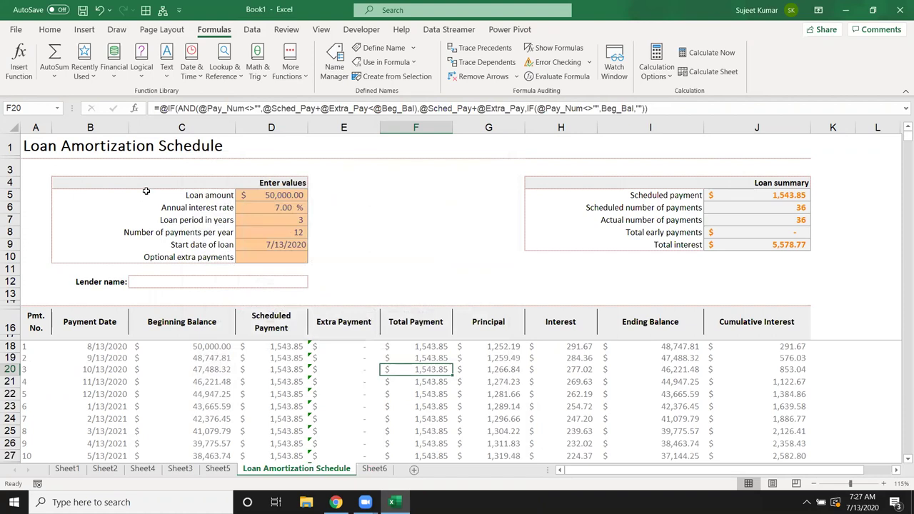
Review inputs C5:D10 and the schedule's payment and interest cells, then close Excel
left_click_drag(146, 191, 249, 273)
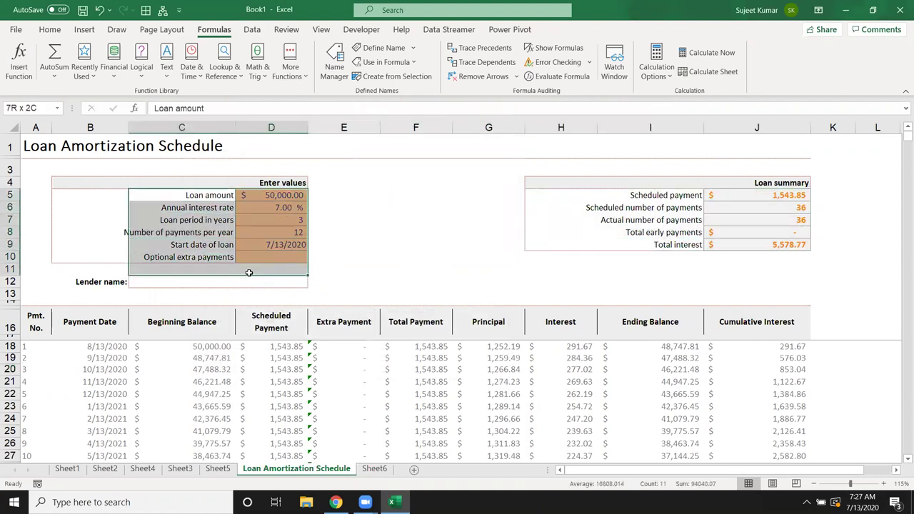
left_click_drag(249, 273, 251, 259)
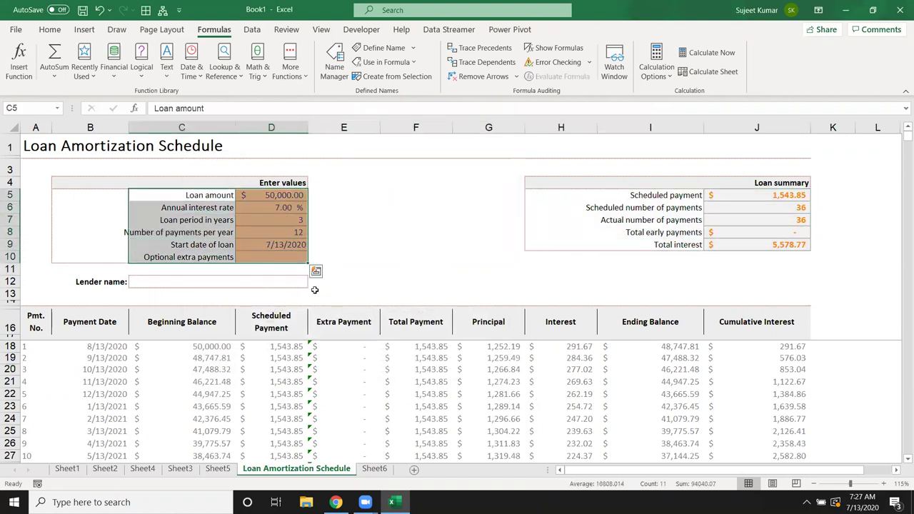
left_click(222, 381)
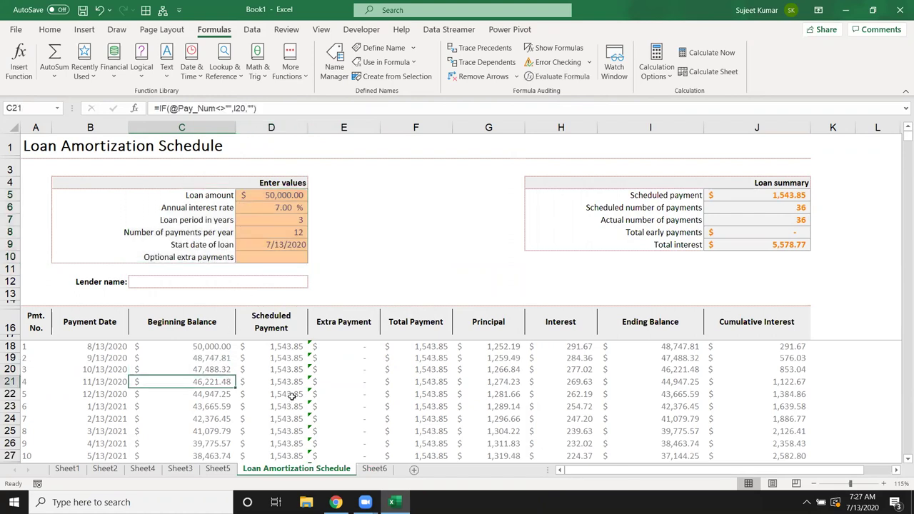
left_click(291, 395)
left_click(577, 433)
left_click(753, 431)
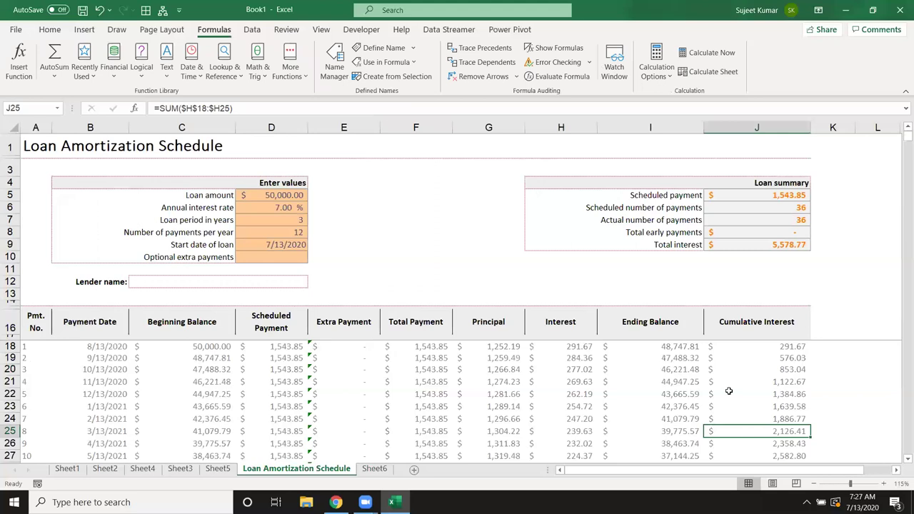
left_click(899, 15)
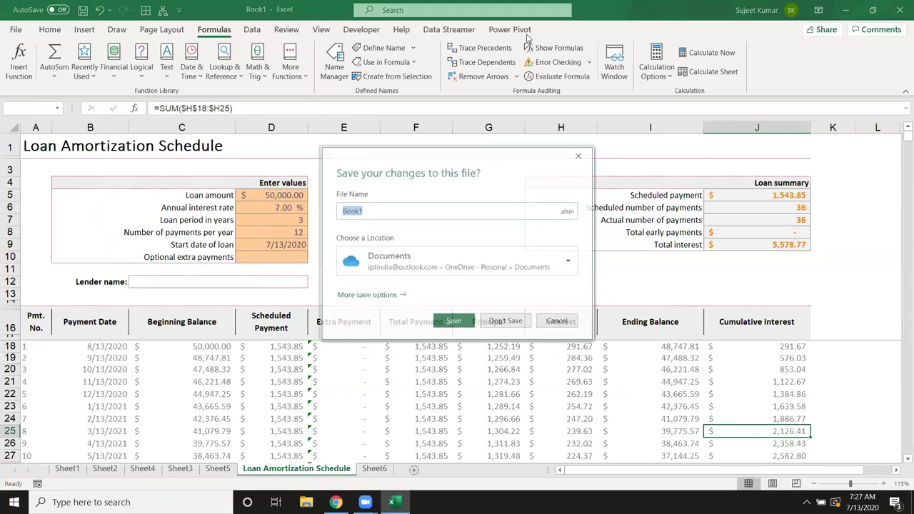